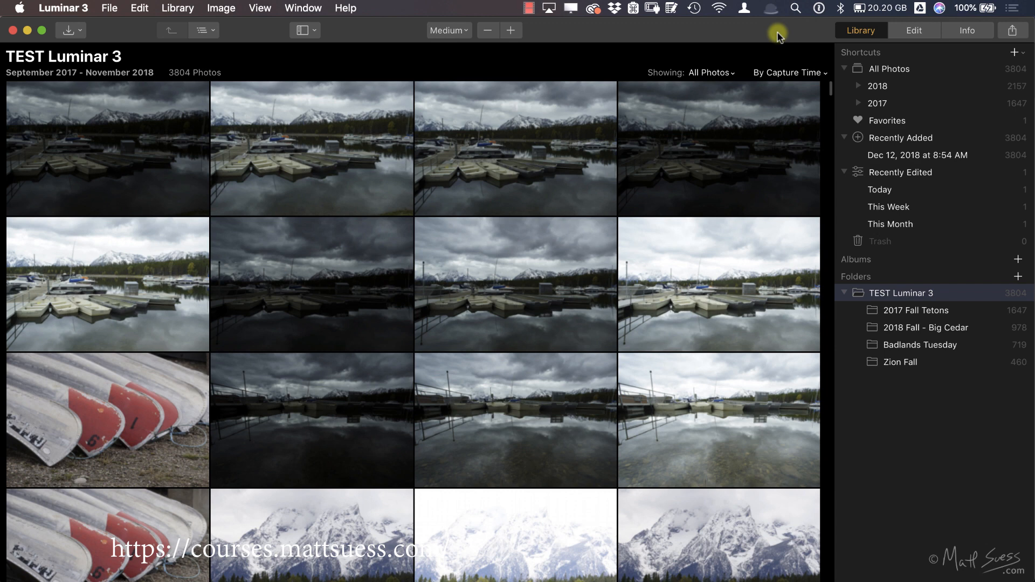
# Step: Switch to Finder and inspect the Luminar Catalog folder's History folder and Luminar Catalog.luminar file, plus the Luminar RAW Archive folder
pyautogui.press('super+Tab')
pyautogui.press('super+Tab')
pyautogui.press('super+Tab')
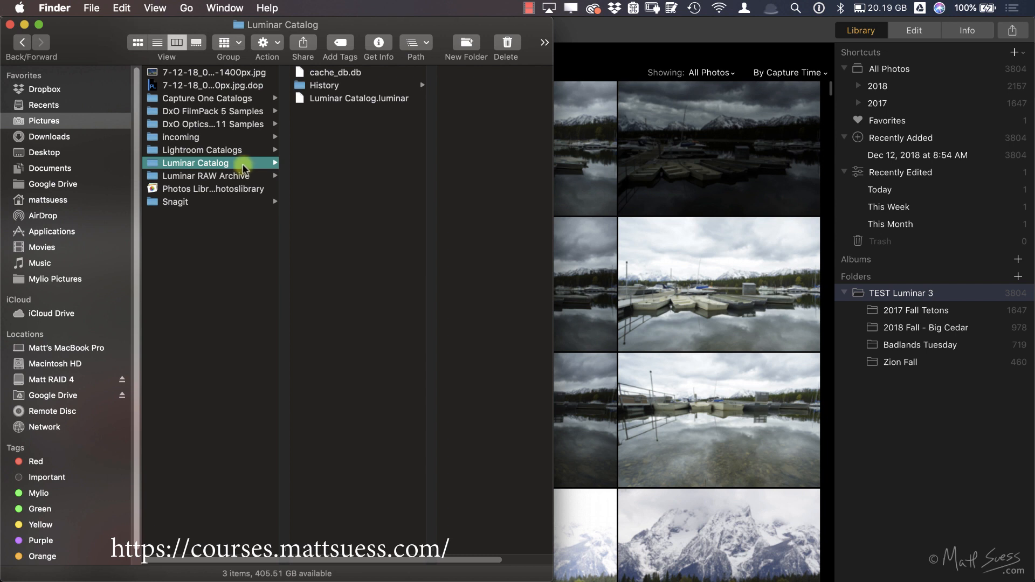
pyautogui.click(362, 86)
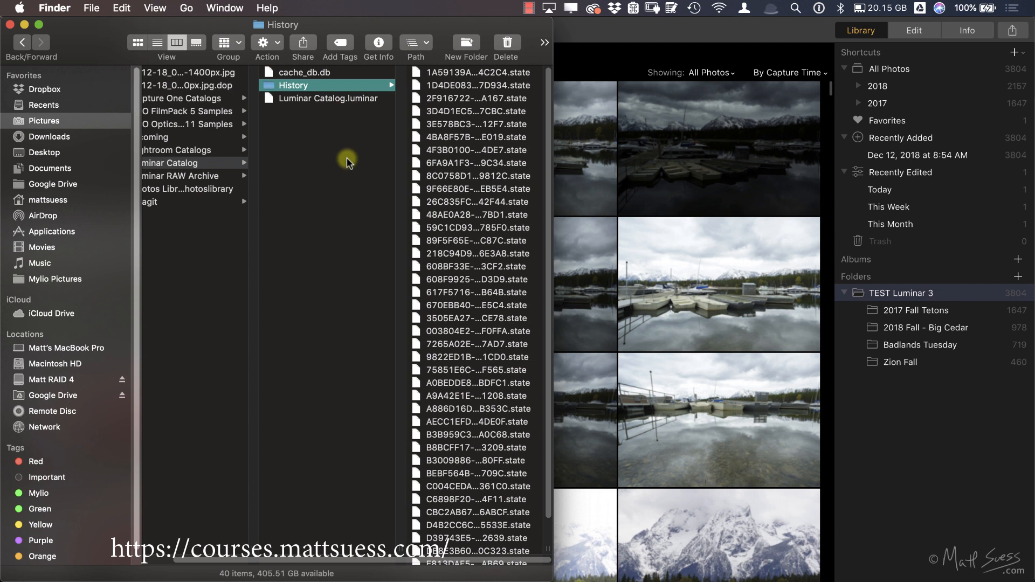
pyautogui.click(310, 98)
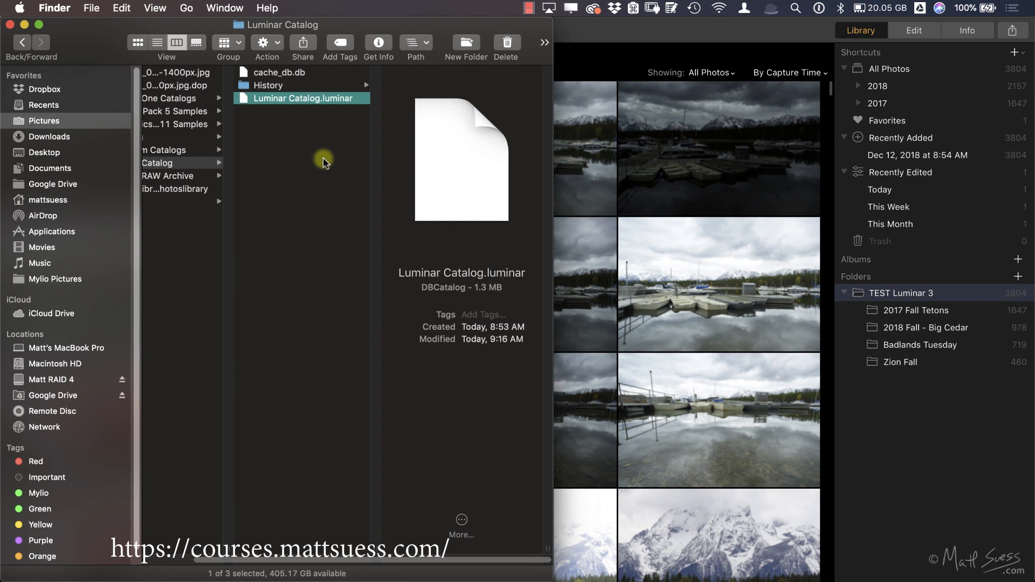
pyautogui.hscroll(-5, 323, 162)
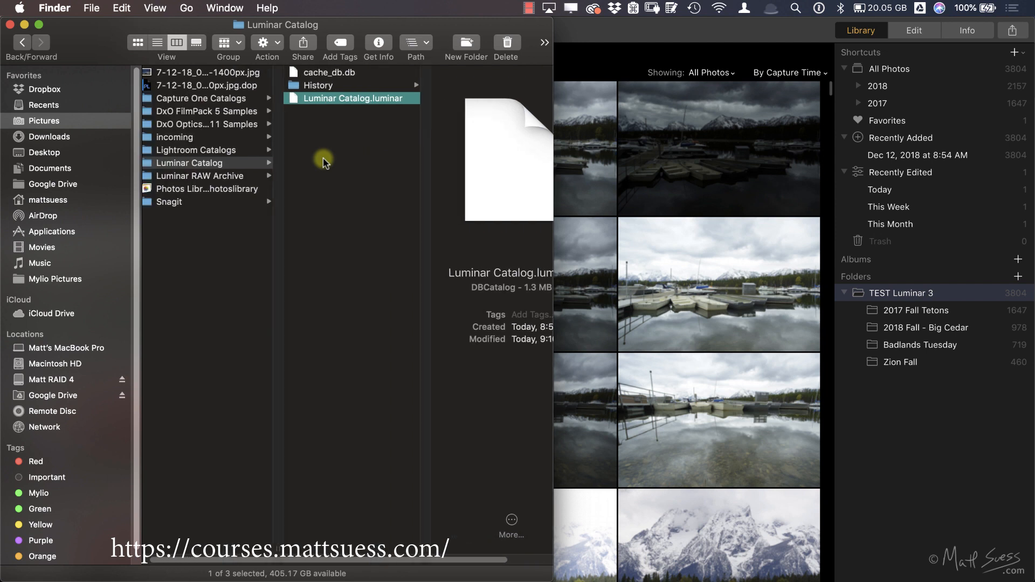
pyautogui.click(212, 178)
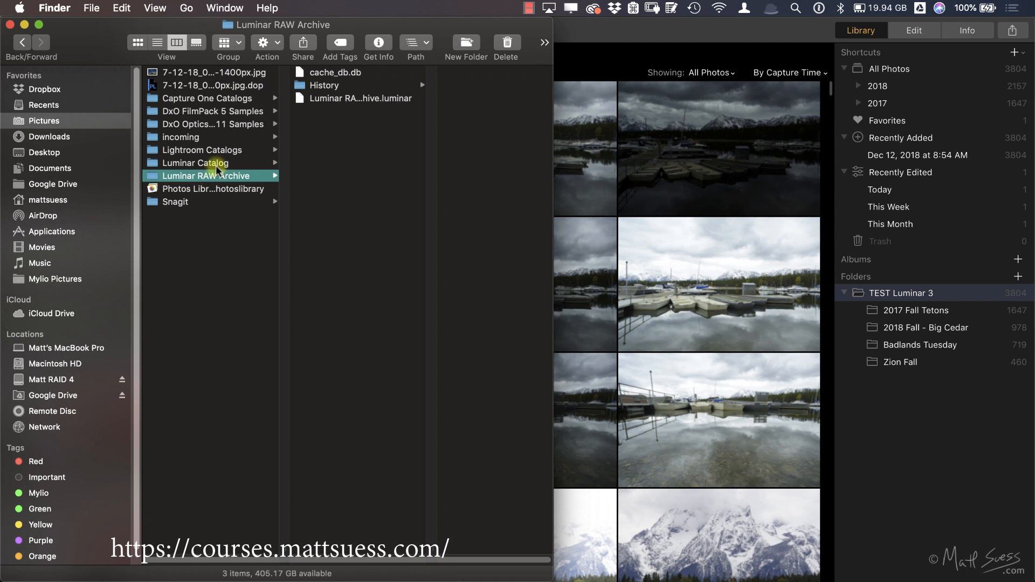
pyautogui.click(217, 164)
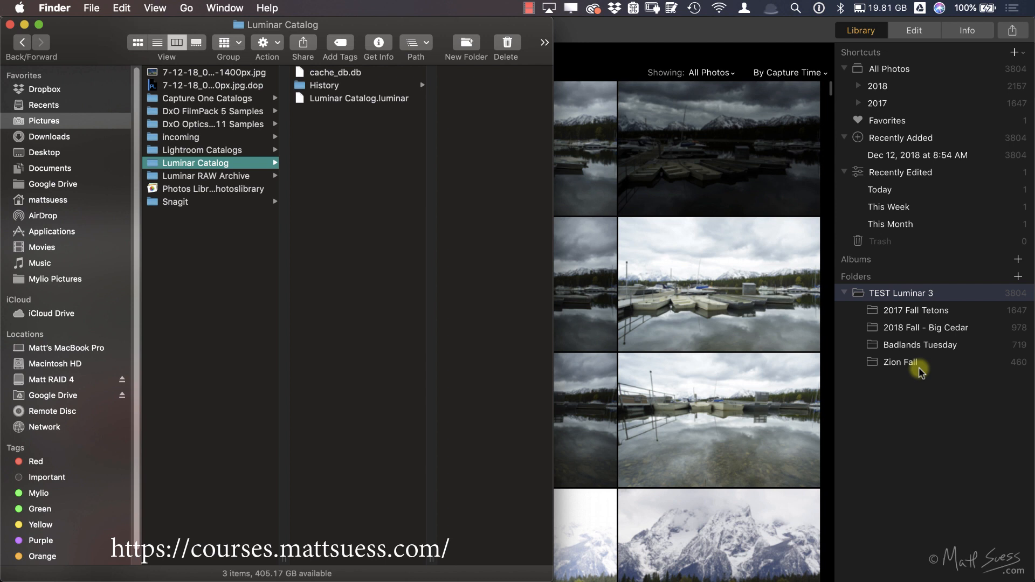
# Step: In TEST Luminar 3 on the RAID 4 drive, move the Zion Fall folder into Badlands Tuesday
pyautogui.click(74, 381)
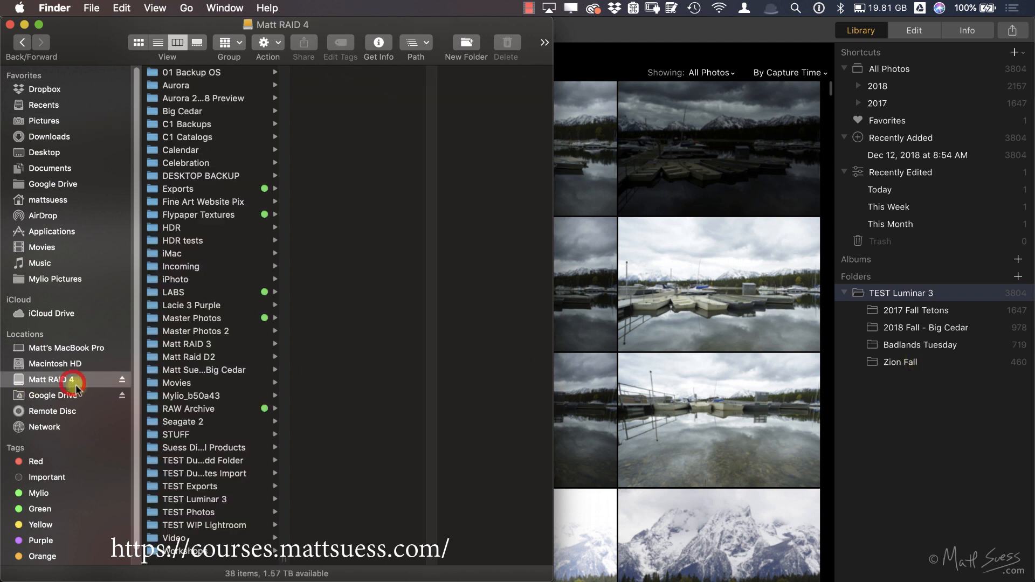
pyautogui.click(218, 502)
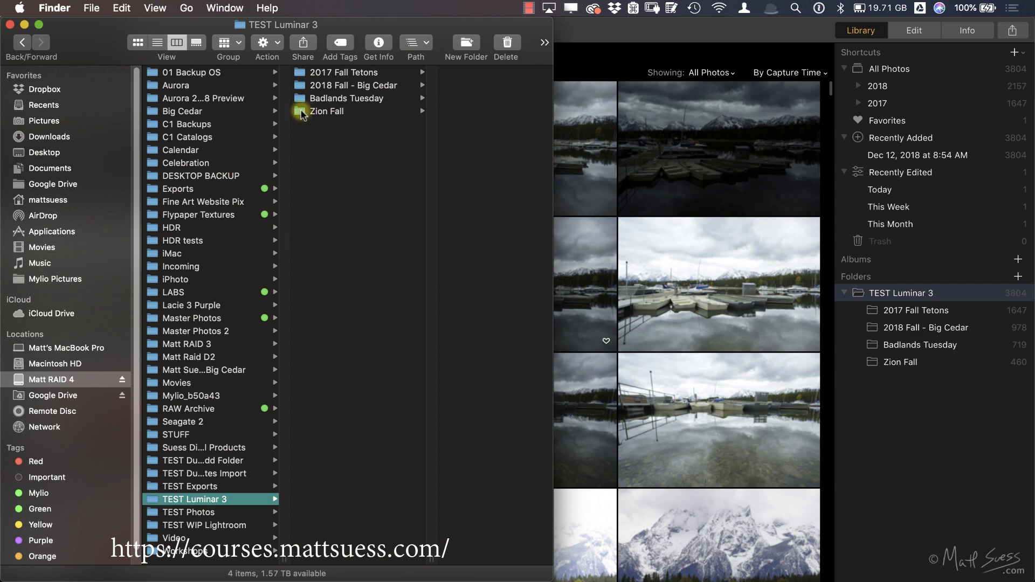
pyautogui.moveTo(302, 113); pyautogui.dragTo(327, 98)
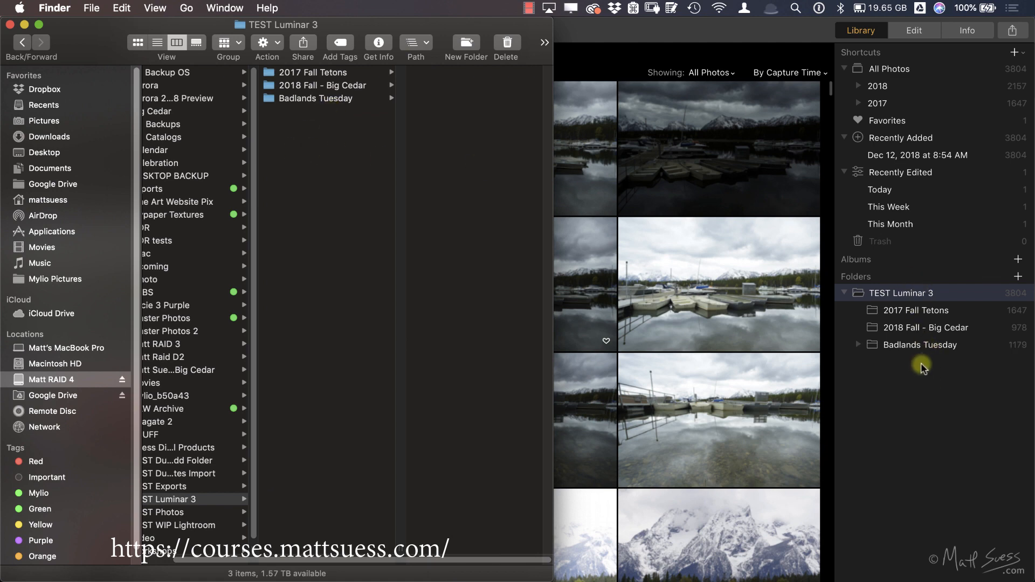
# Step: Switch to Luminar 3, move Zion Fall from Badlands Tuesday back to TEST Luminar 3, and check the folder structure in Finder
pyautogui.click(912, 368)
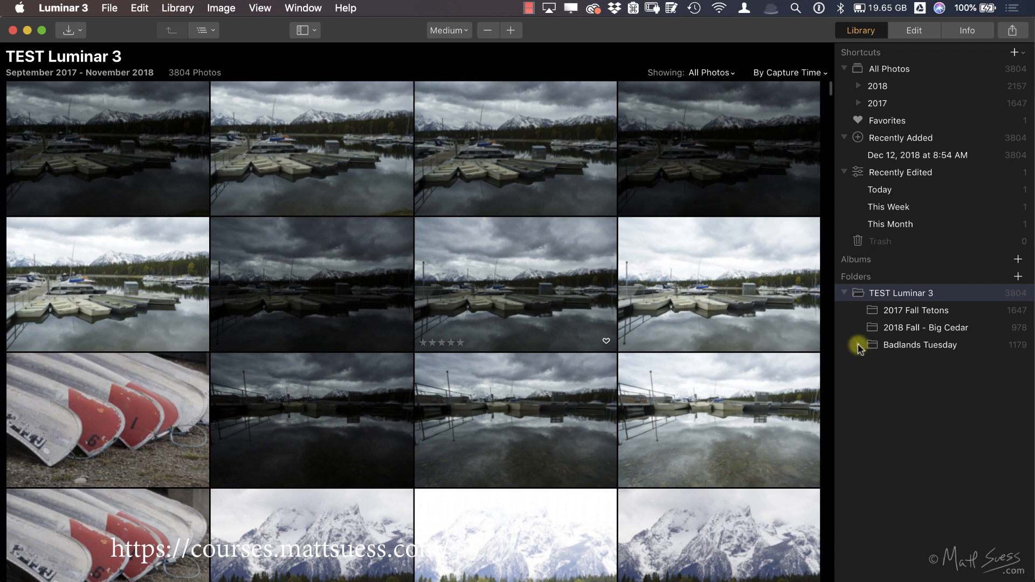
pyautogui.click(858, 345)
pyautogui.moveTo(913, 356); pyautogui.dragTo(874, 341)
pyautogui.press('super+Tab')
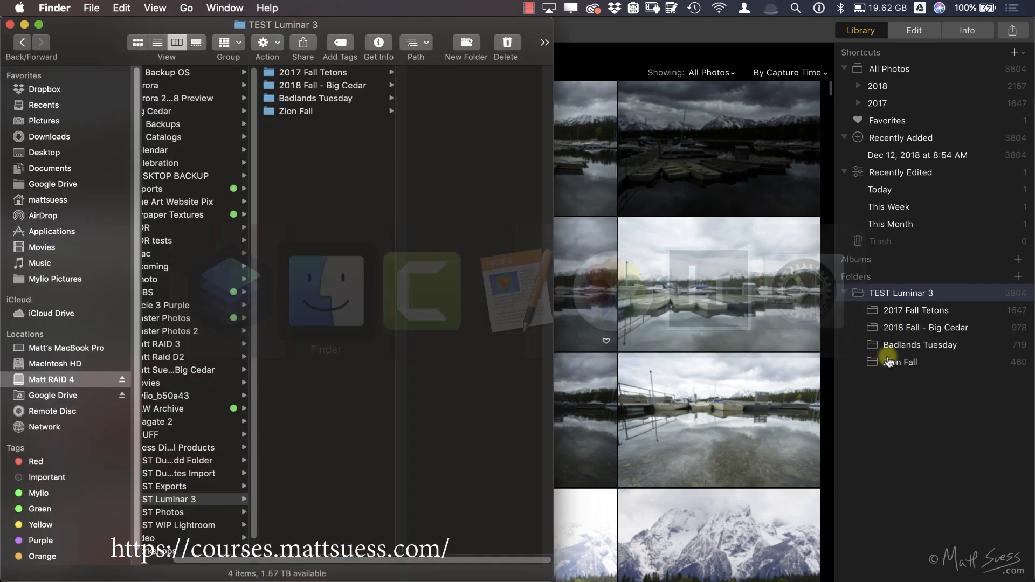
pyautogui.hscroll(-3, 320, 153)
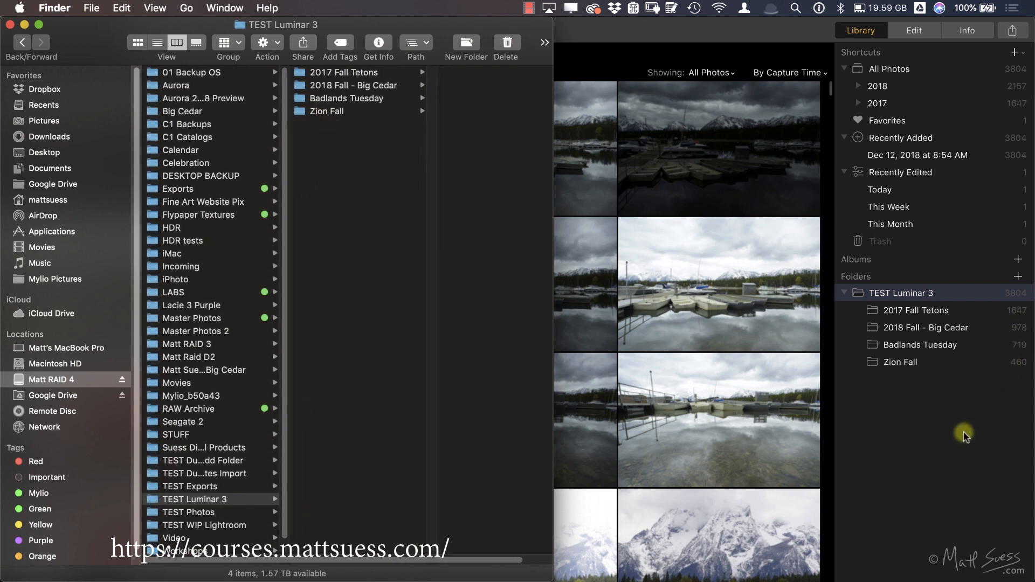
# Step: In Luminar 3, add the Massachusetts folder from RAW Archive on the RAID 4 drive to the library's folders
pyautogui.click(927, 456)
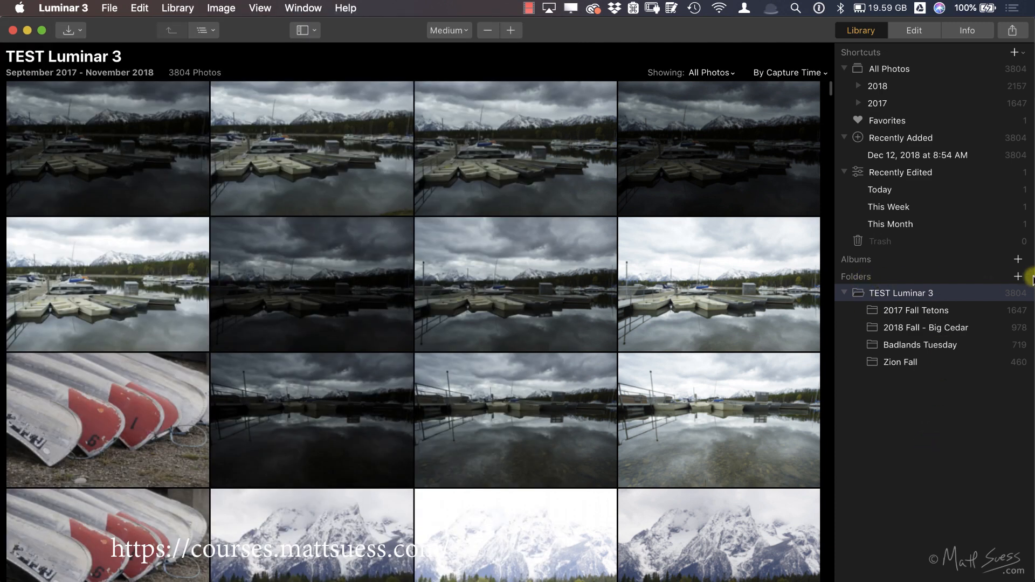
pyautogui.click(1017, 277)
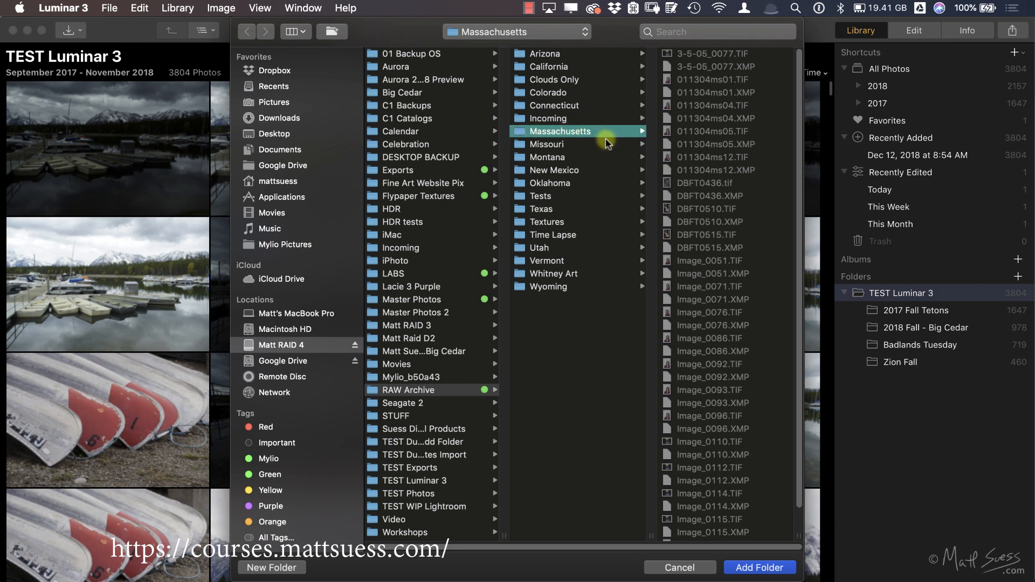
pyautogui.click(770, 566)
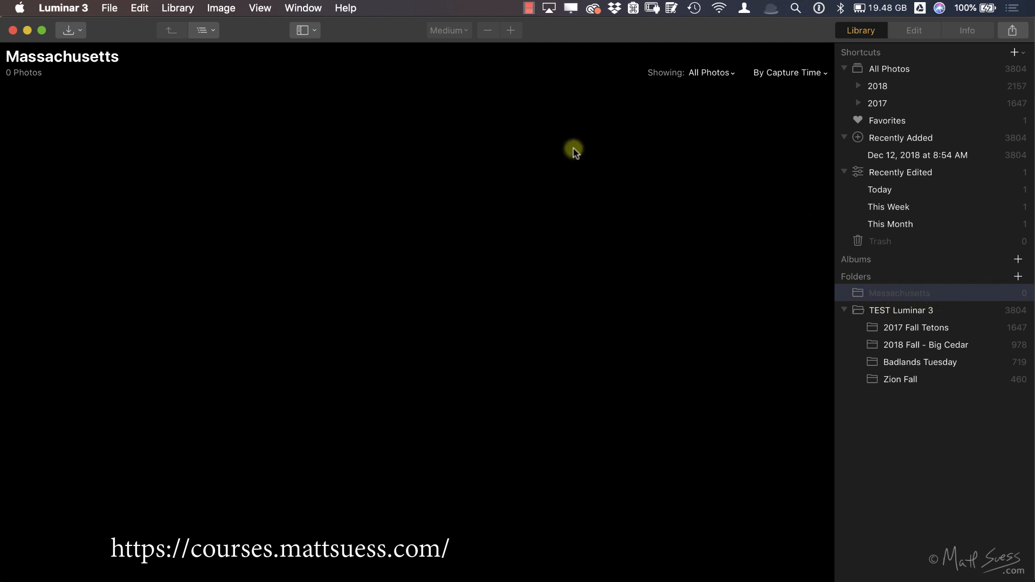
# Step: Switch to Finder and examine the image files in RAW Archive's Massachusetts folder as thumbnails
pyautogui.press('super+Tab')
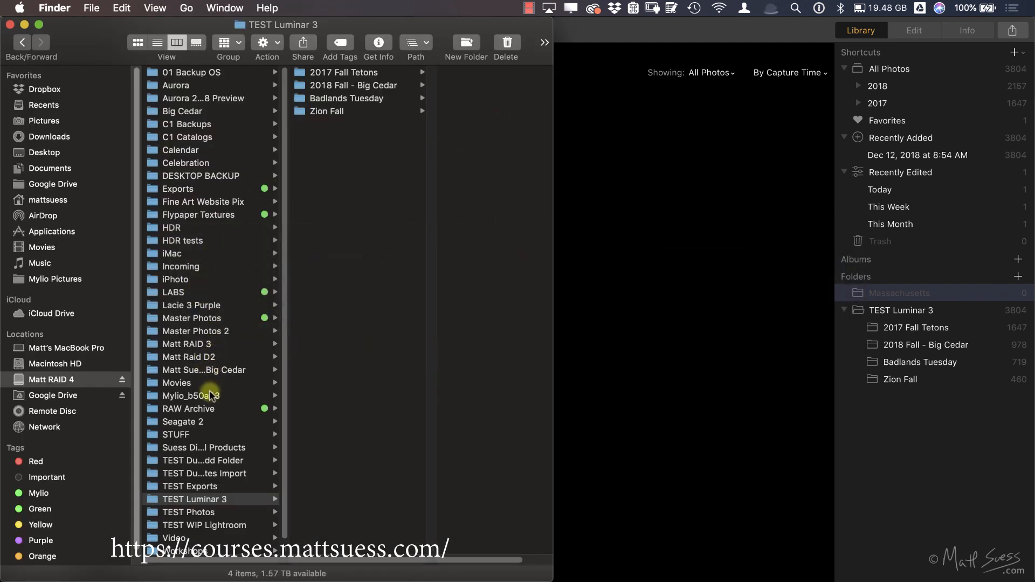
pyautogui.click(210, 408)
pyautogui.click(387, 150)
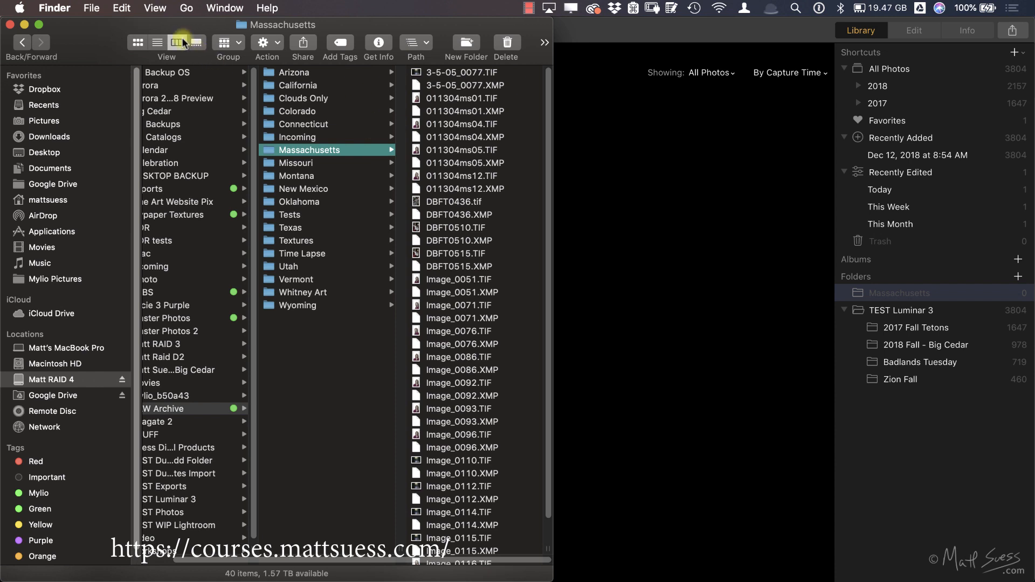
pyautogui.click(138, 42)
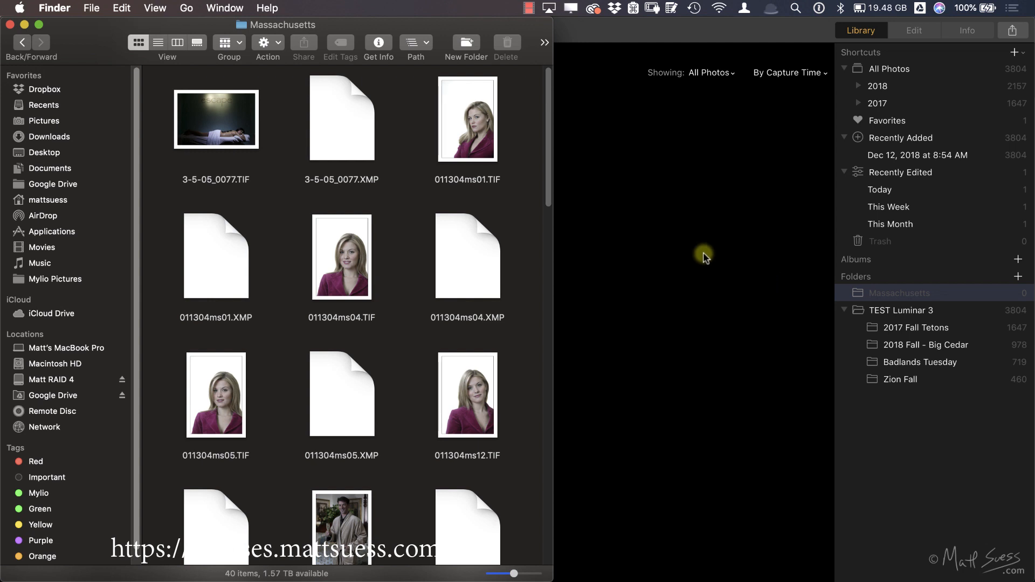
pyautogui.click(351, 250)
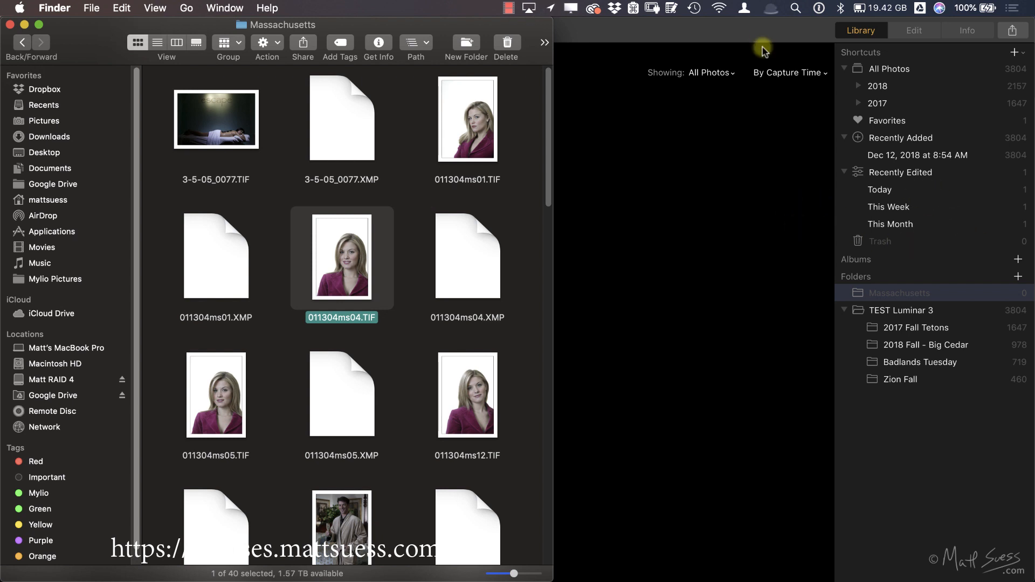
# Step: Switch to Luminar 3 and remove the Massachusetts folder from the catalog
pyautogui.click(754, 28)
pyautogui.moveTo(763, 27); pyautogui.dragTo(767, 26)
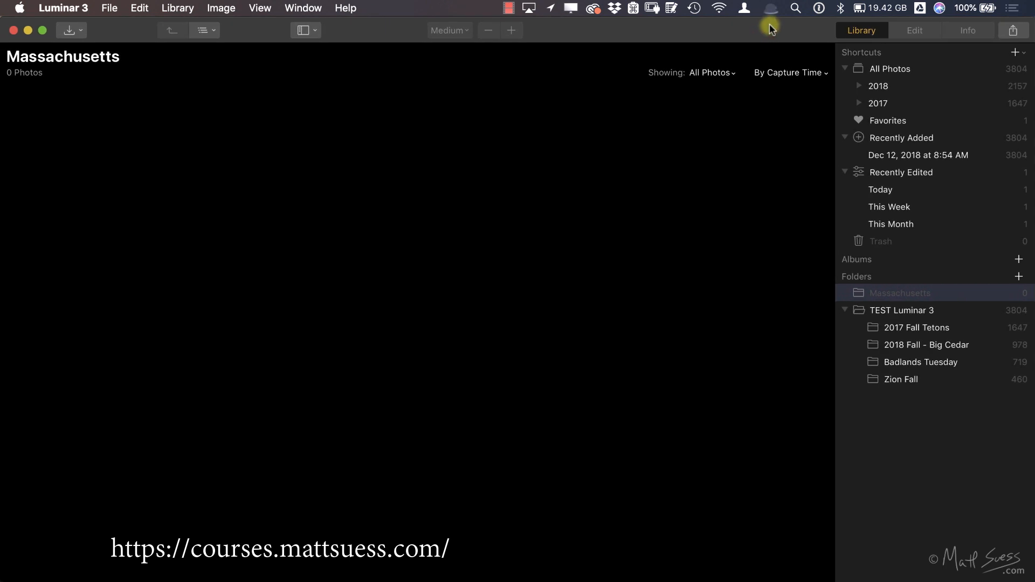
pyautogui.rightClick(859, 296)
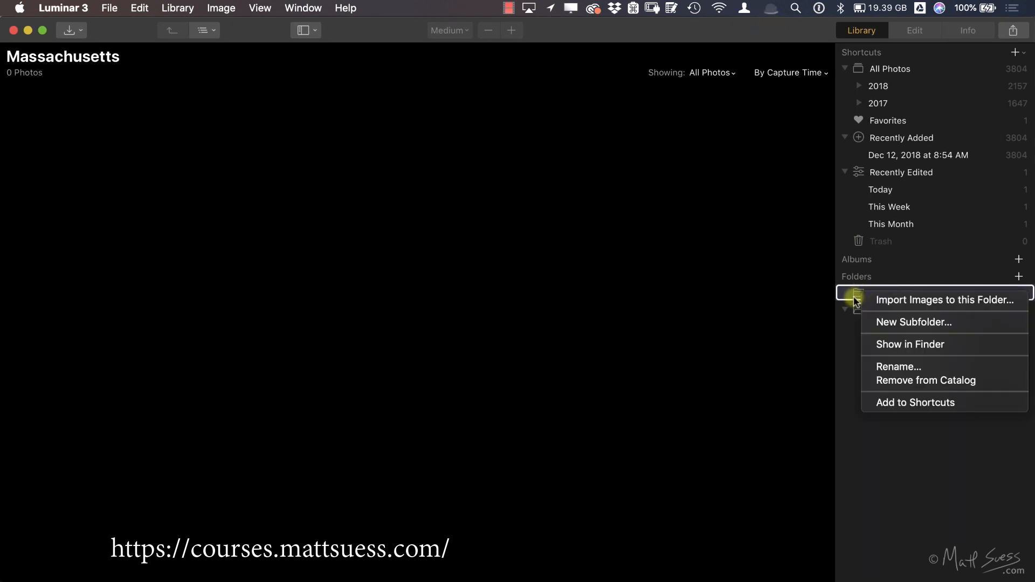
pyautogui.click(915, 381)
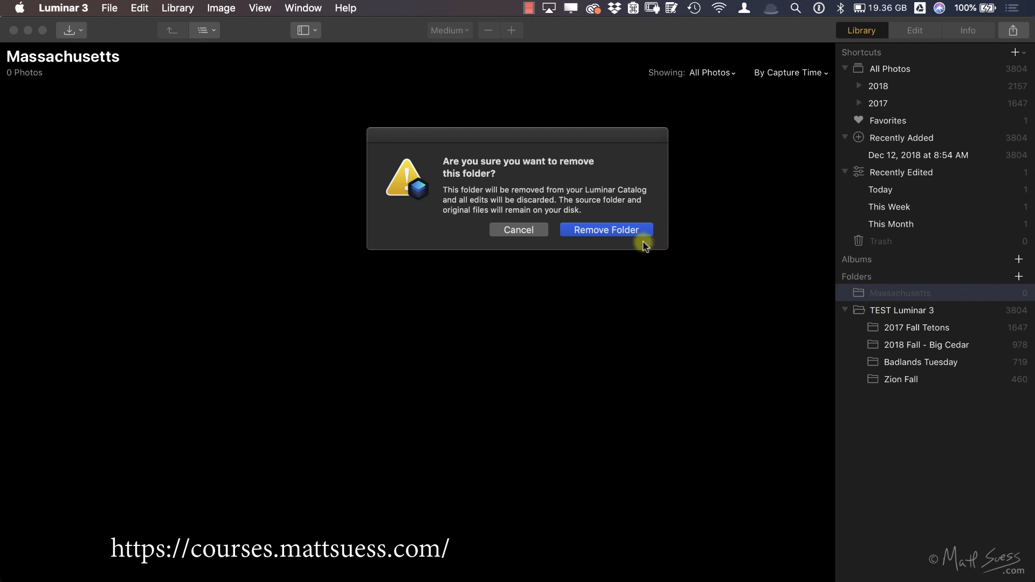
pyautogui.click(622, 230)
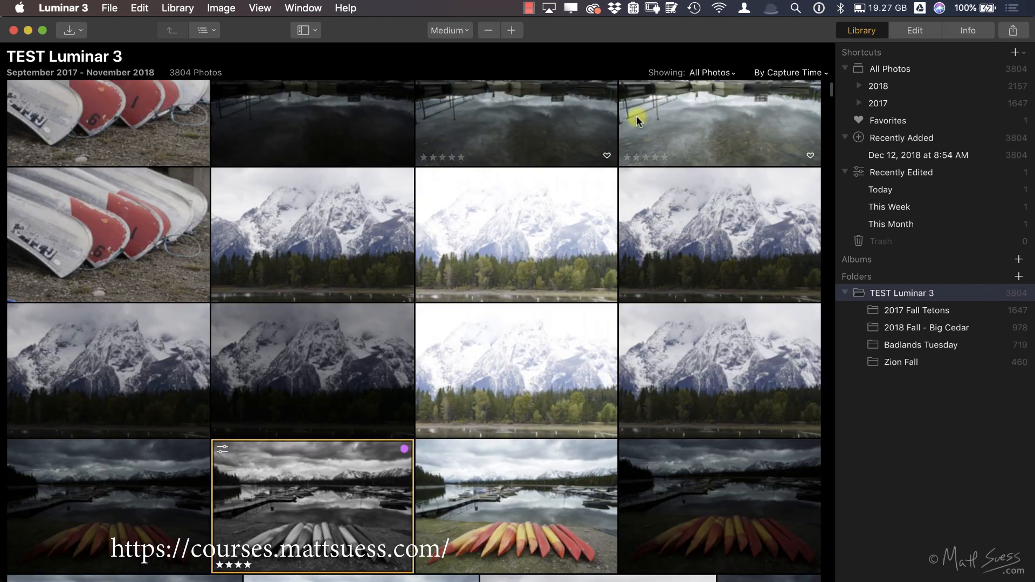
# Step: Switch to Finder and check in column view whether the Massachusetts folder and its files are still in RAW Archive
pyautogui.press('super+Tab')
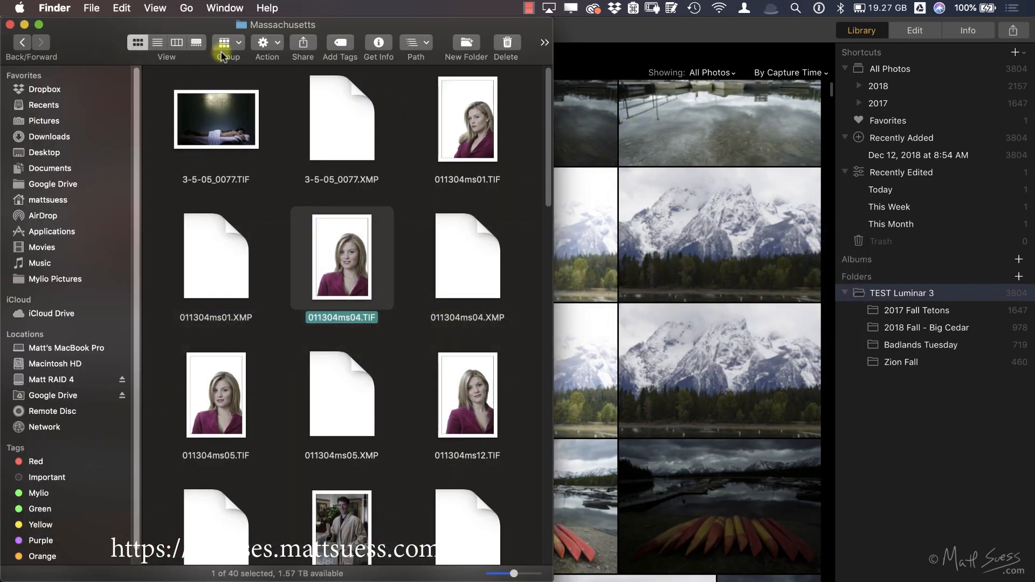
pyautogui.click(177, 42)
pyautogui.hscroll(-5, 341, 202)
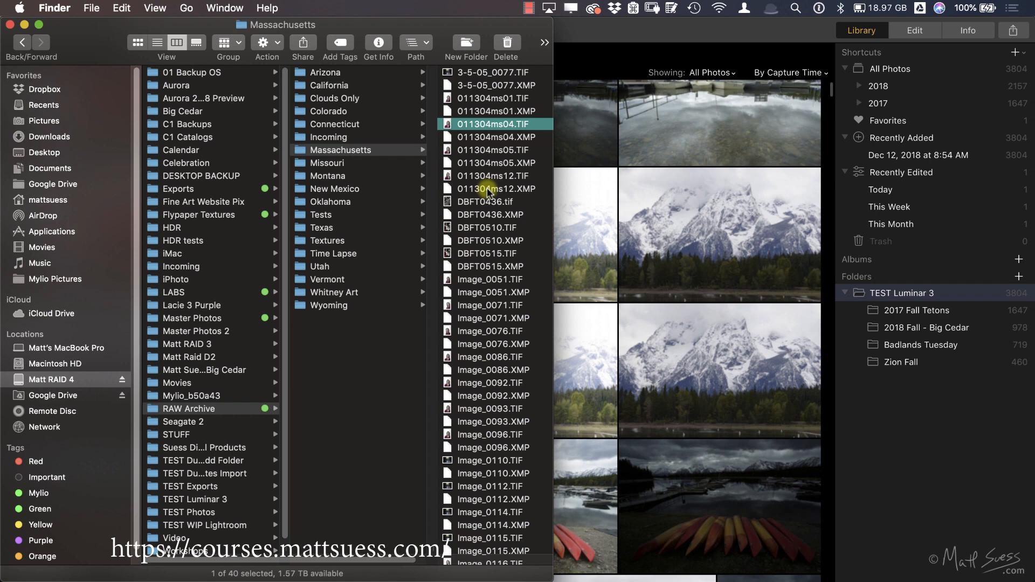
# Step: Switch to Luminar 3, open the Zion Fall subfolder and review its folder commands, including Delete Forever, without running any
pyautogui.click(910, 426)
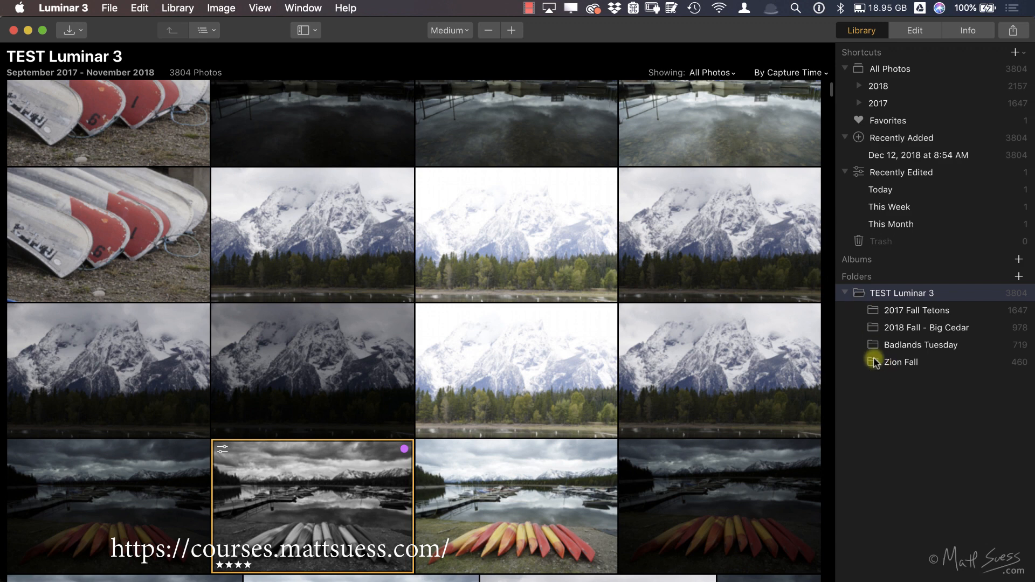
pyautogui.click(877, 366)
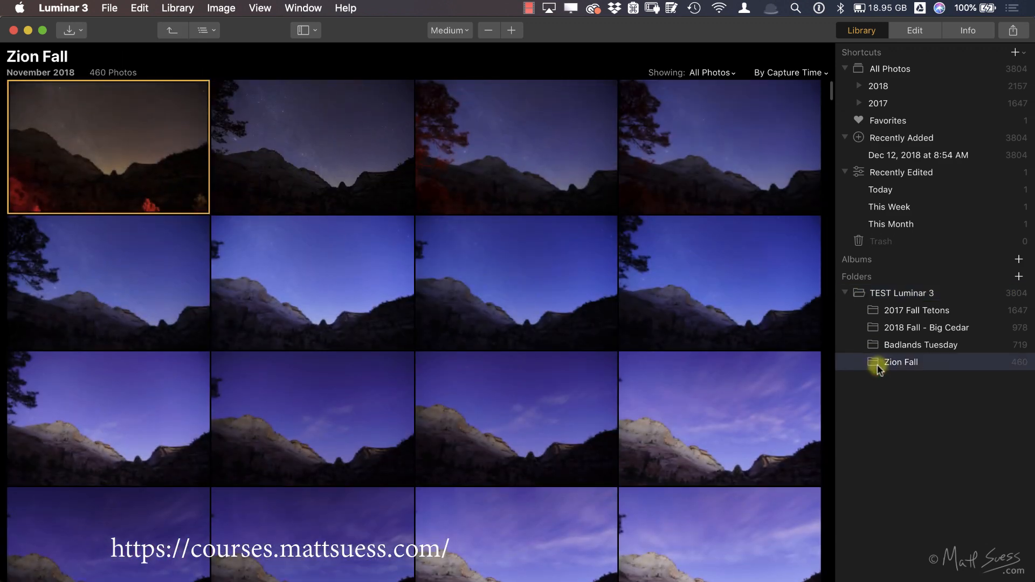
pyautogui.rightClick(876, 367)
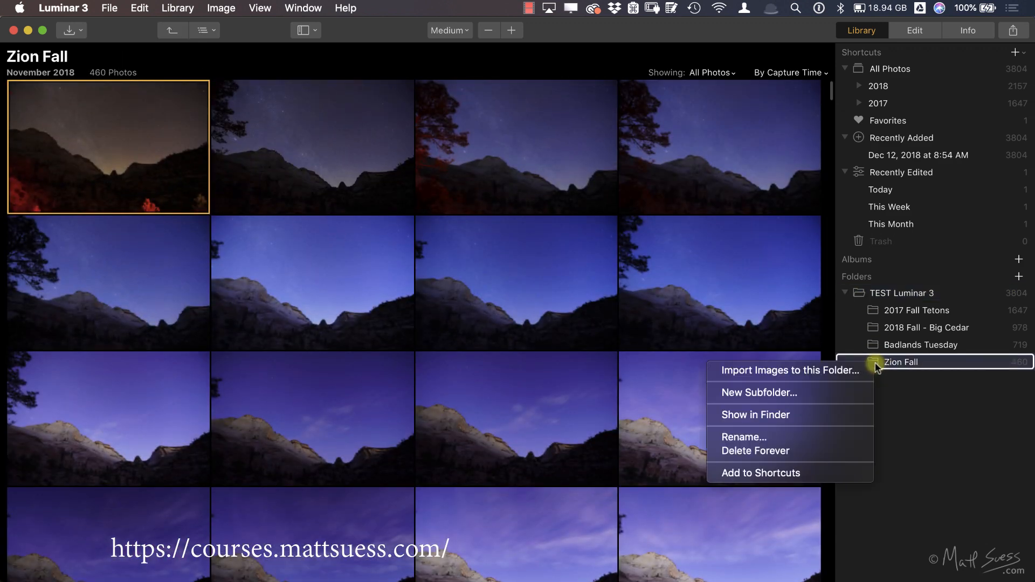
pyautogui.click(844, 451)
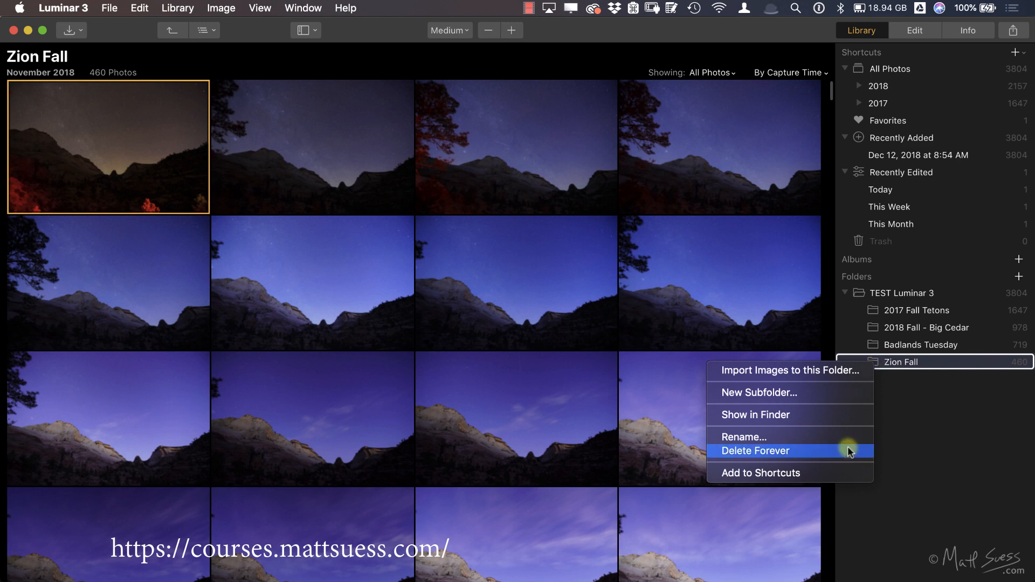
pyautogui.click(909, 408)
# Step: Open the top-level TEST Luminar 3 folder and review its folder commands, including Remove from Catalog, without running any
pyautogui.click(862, 297)
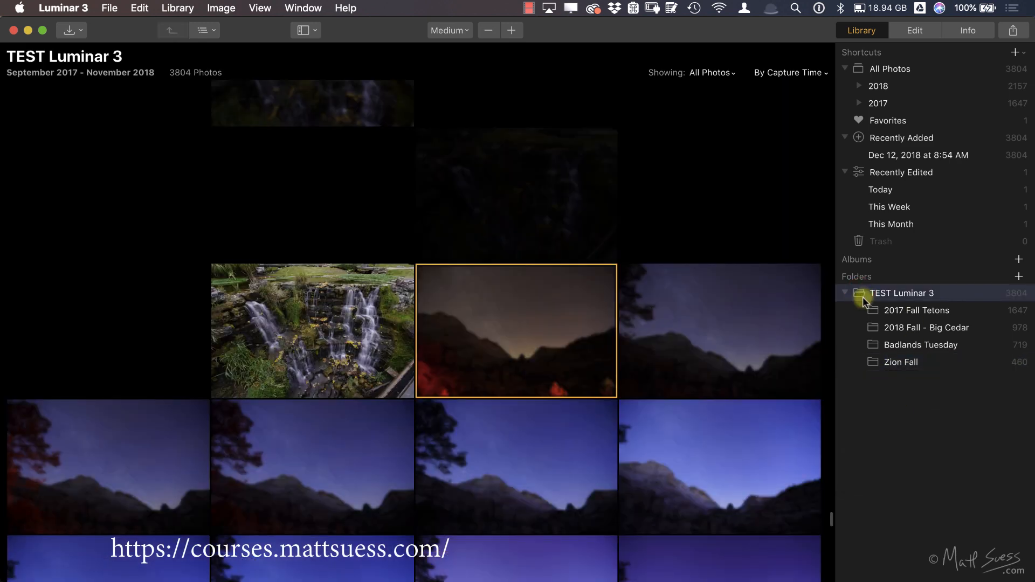
pyautogui.rightClick(863, 296)
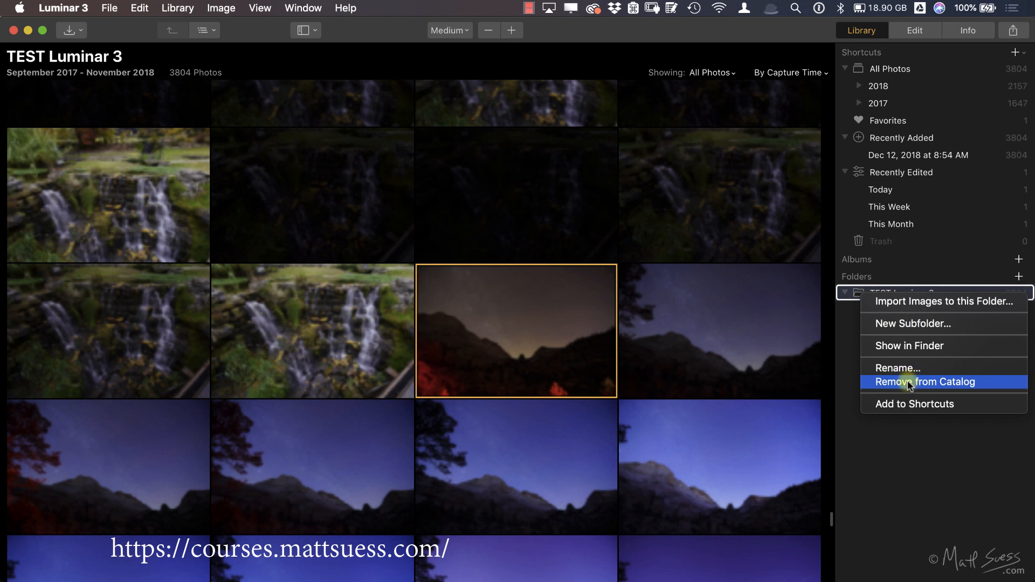
pyautogui.click(907, 408)
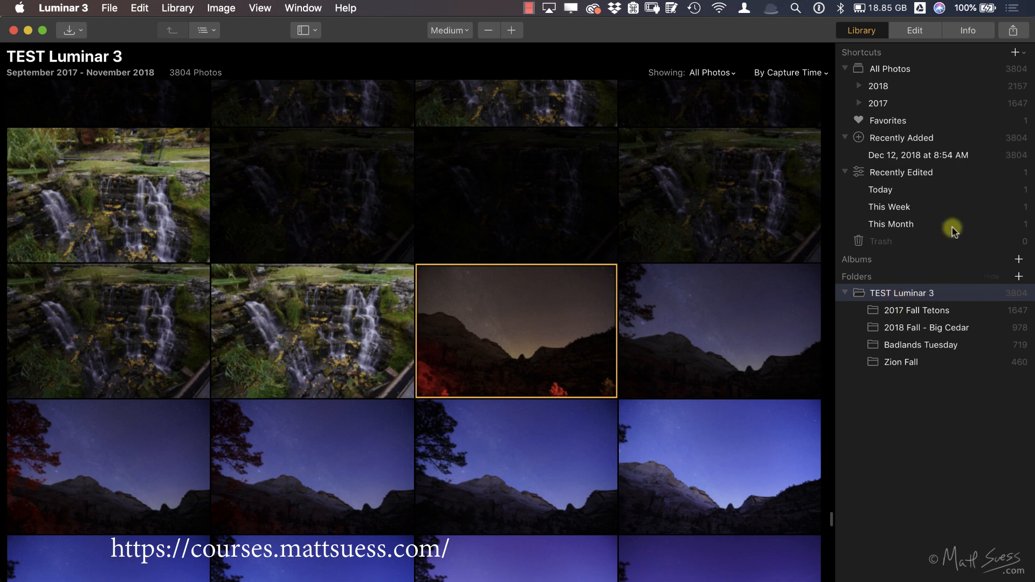
# Step: Switch to Finder and move Zion Fall out of TEST Luminar 3 to the top level of the RAID 4 drive
pyautogui.press('super+Tab')
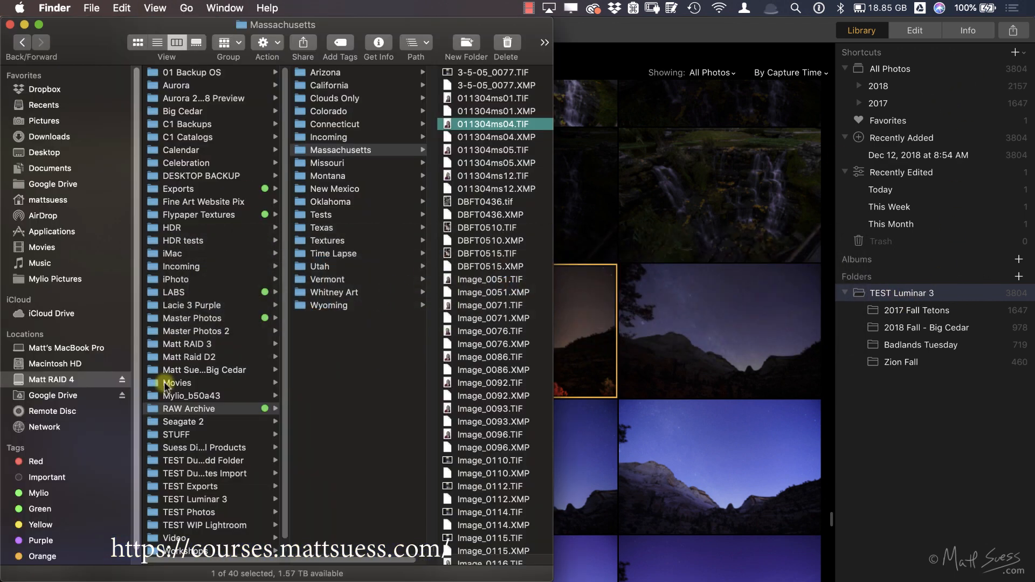
pyautogui.click(193, 500)
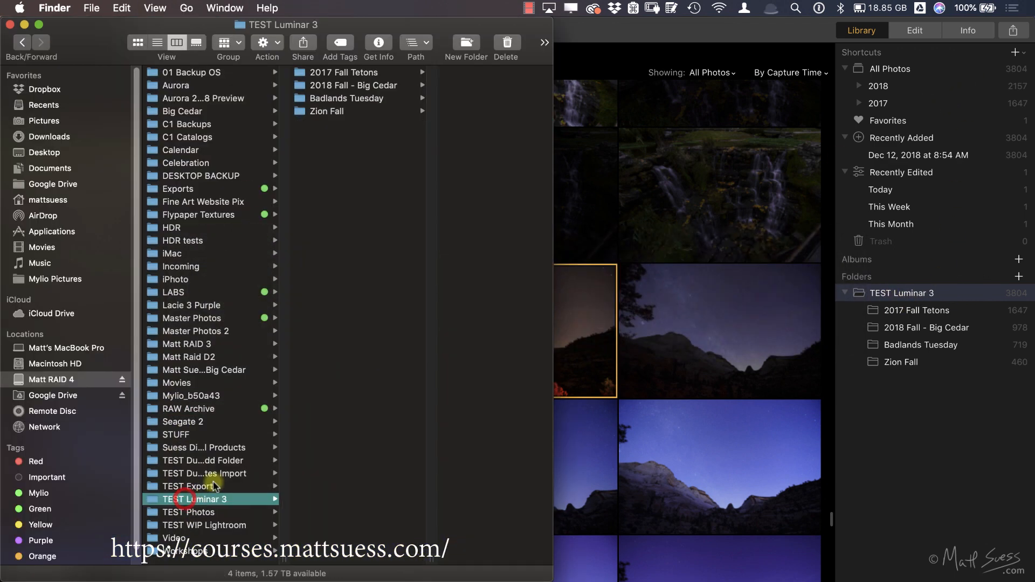
pyautogui.moveTo(295, 110); pyautogui.dragTo(50, 377)
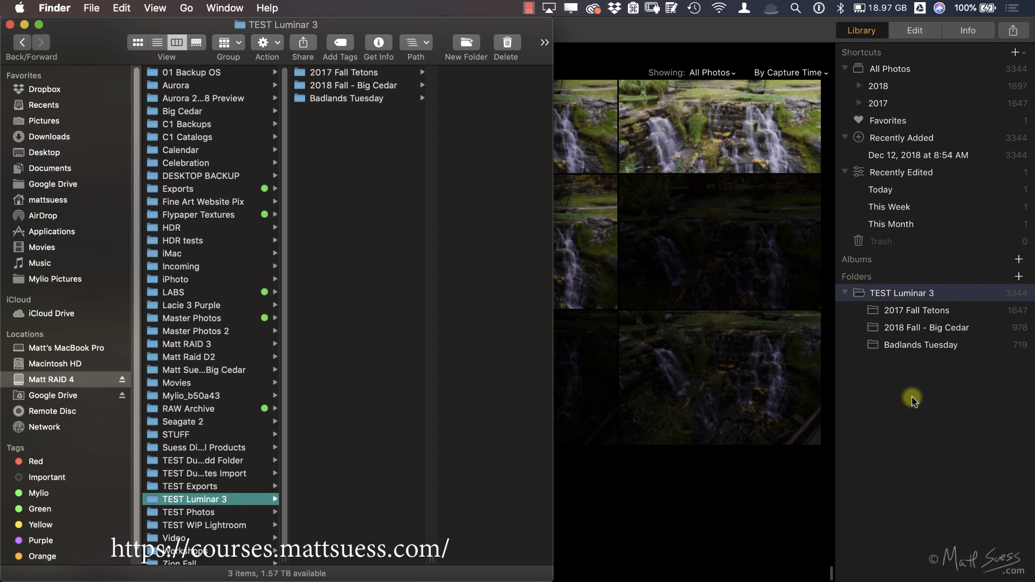
# Step: Check the folder list in Luminar 3, return to Finder and move Zion Fall from the RAID 4 drive's top level into TEST Luminar 3
pyautogui.click(913, 402)
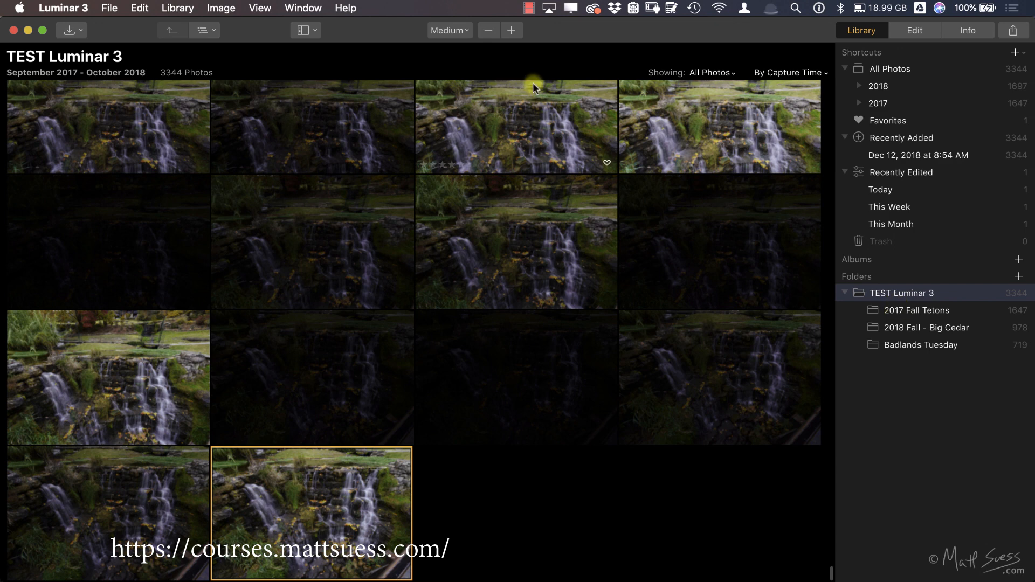
pyautogui.press('super+Tab')
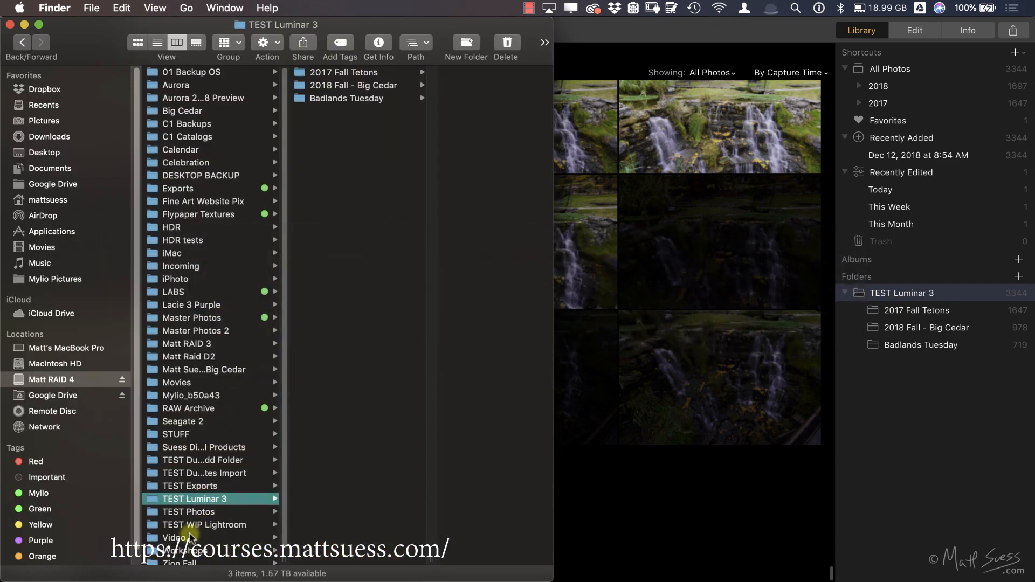
pyautogui.scroll(-1, 184, 542)
pyautogui.moveTo(160, 565); pyautogui.dragTo(374, 318)
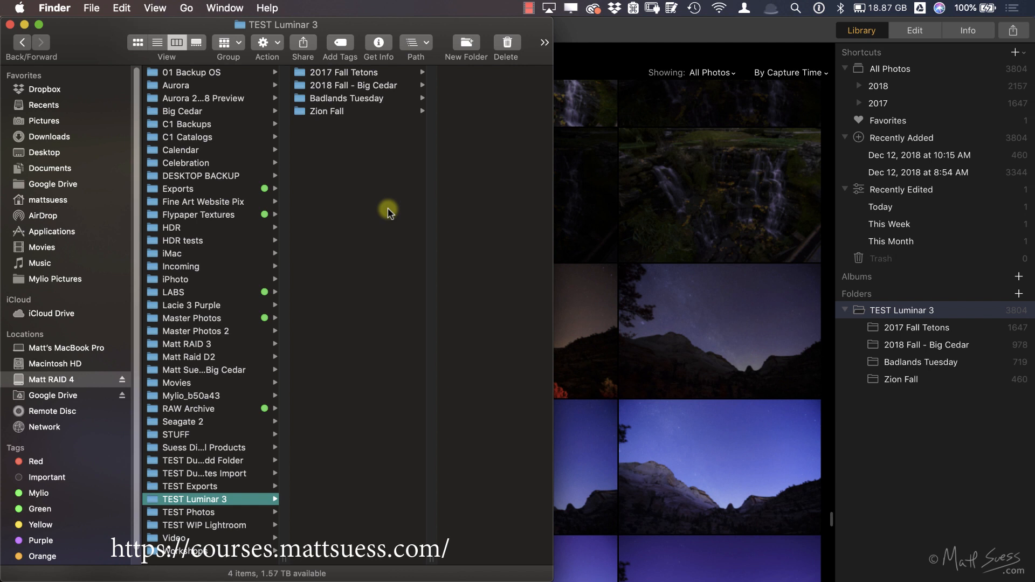
# Step: Browse the RAW Archive folder in Finder and examine the location subfolders inside Wyoming
pyautogui.click(210, 410)
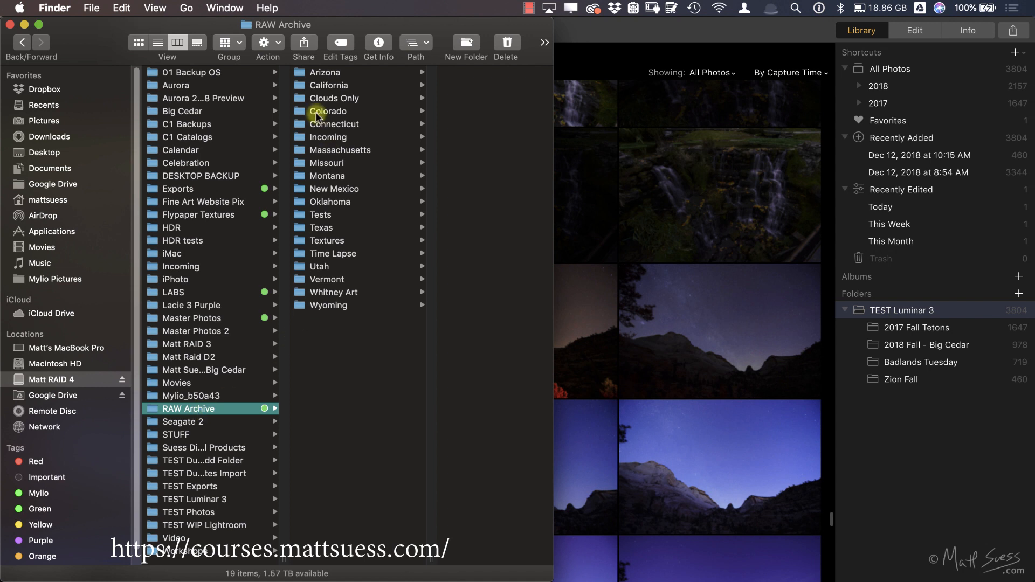
pyautogui.click(339, 304)
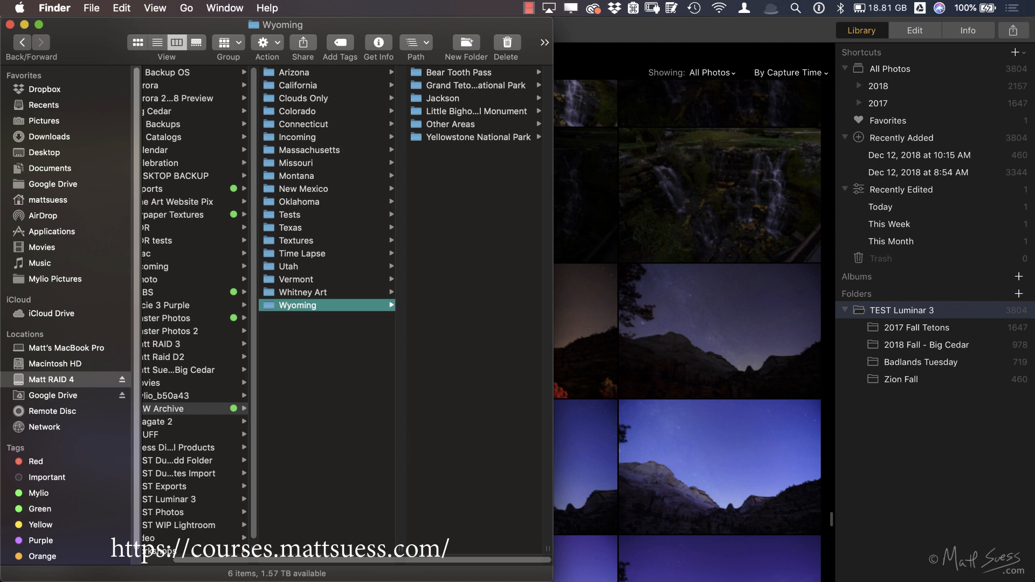
# Step: Switch to Luminar 3, open the 2017 Fall Tetons folder and move its first photo into the Zion Fall folder
pyautogui.click(925, 488)
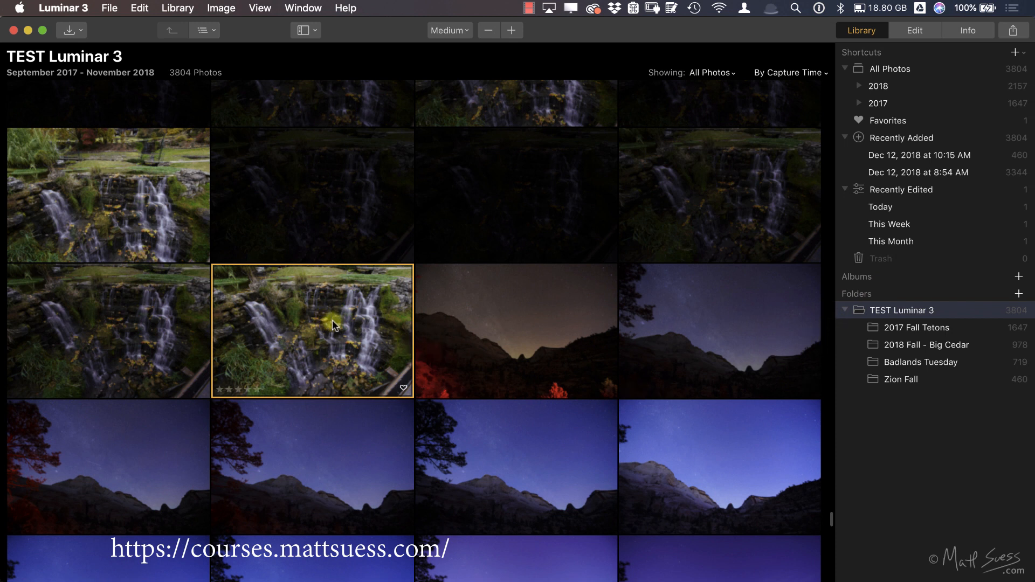
pyautogui.click(883, 329)
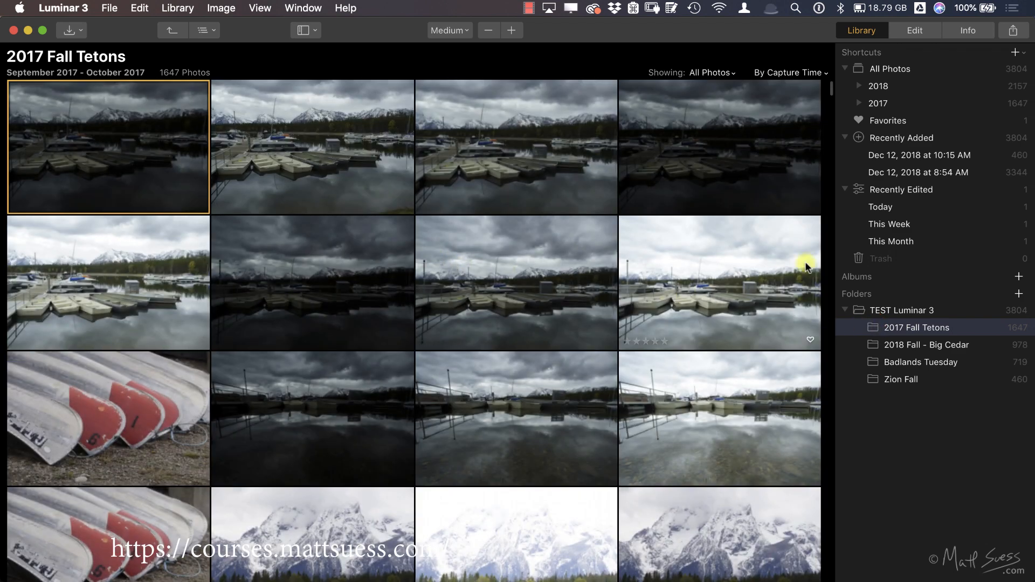
pyautogui.moveTo(117, 137); pyautogui.dragTo(917, 384)
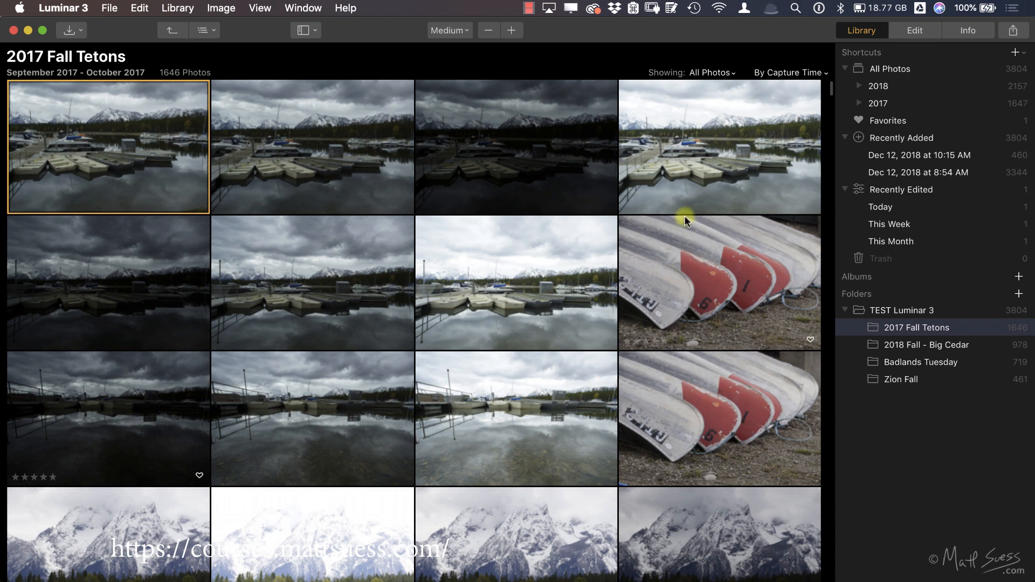
# Step: Review the selected photo's file and camera information, and look through the File commands without running any
pyautogui.click(968, 32)
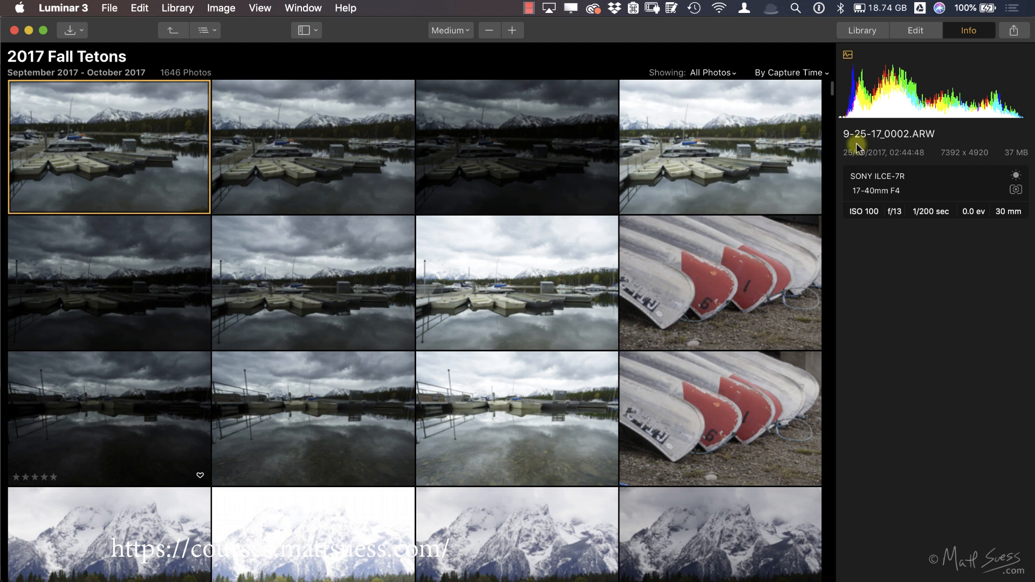
pyautogui.click(108, 13)
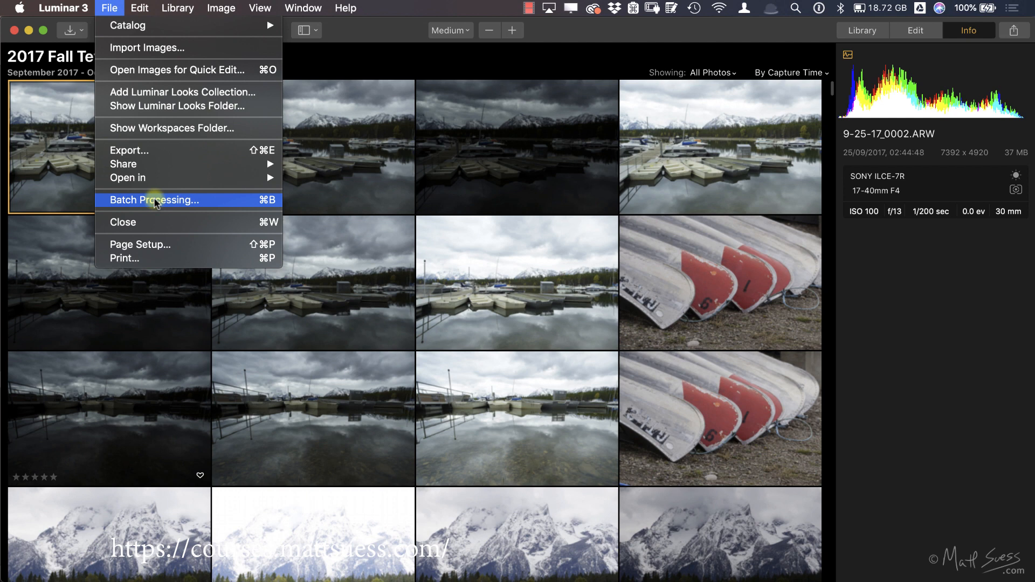
pyautogui.click(390, 31)
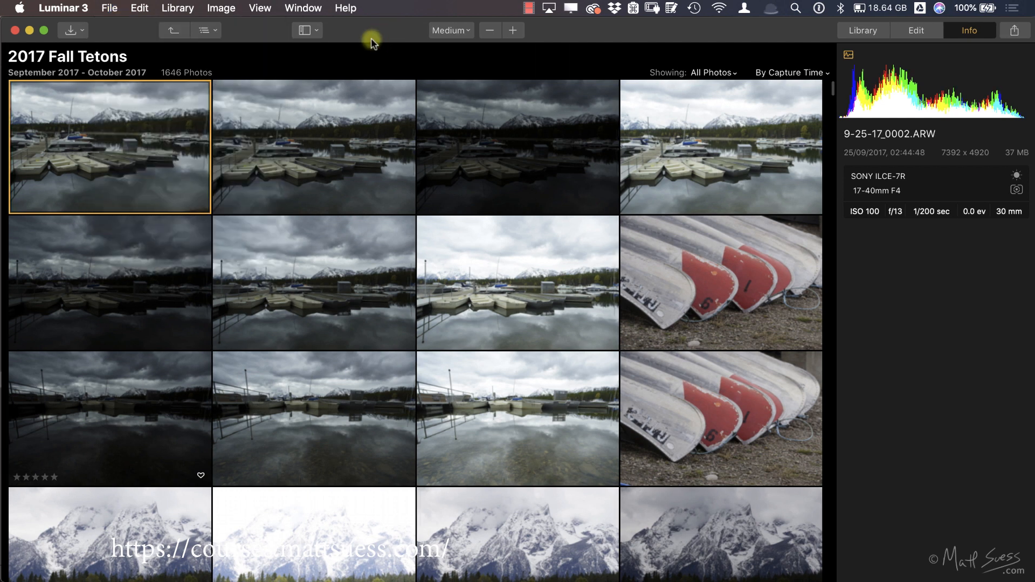
# Step: Return to the library list, expand 2018 and September under All Photos, and show the photos from Tuesday, Sep 18
pyautogui.click(881, 32)
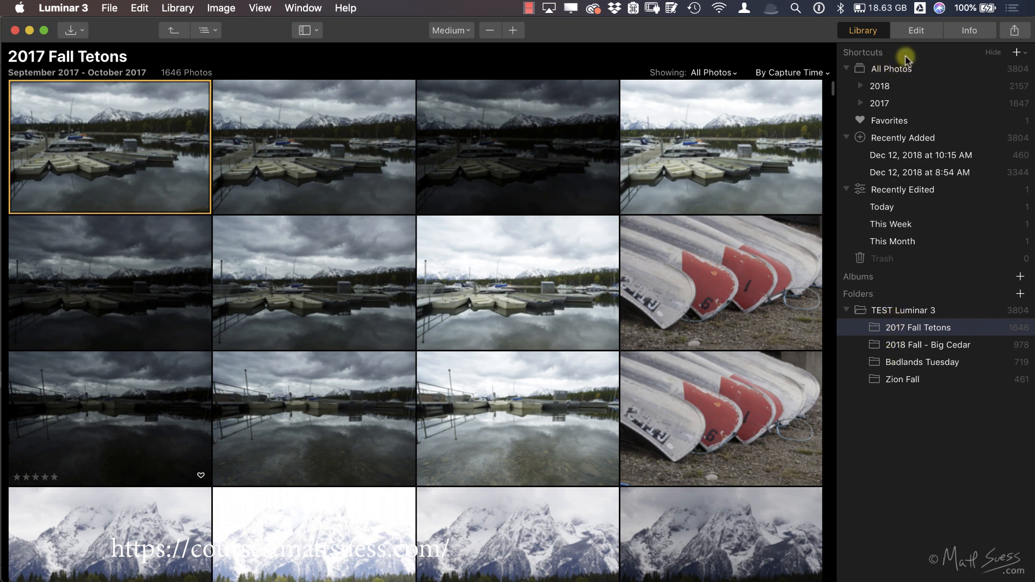
pyautogui.click(861, 86)
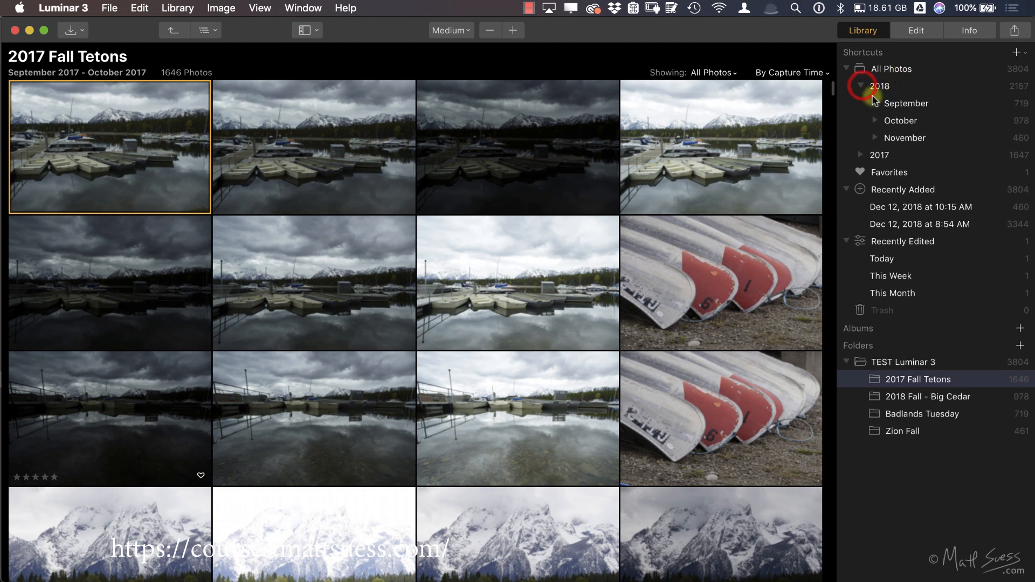
pyautogui.click(875, 102)
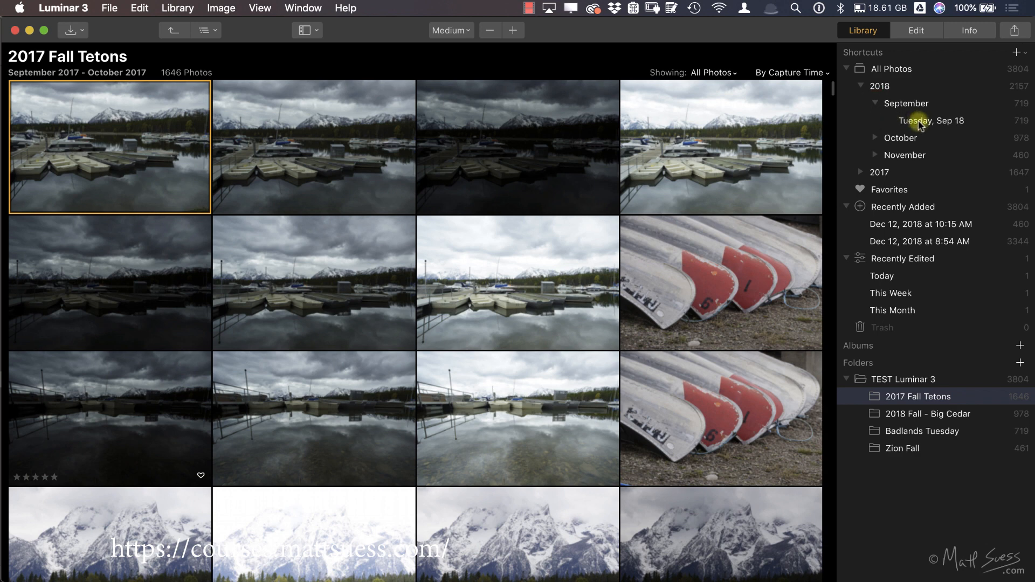
pyautogui.click(934, 123)
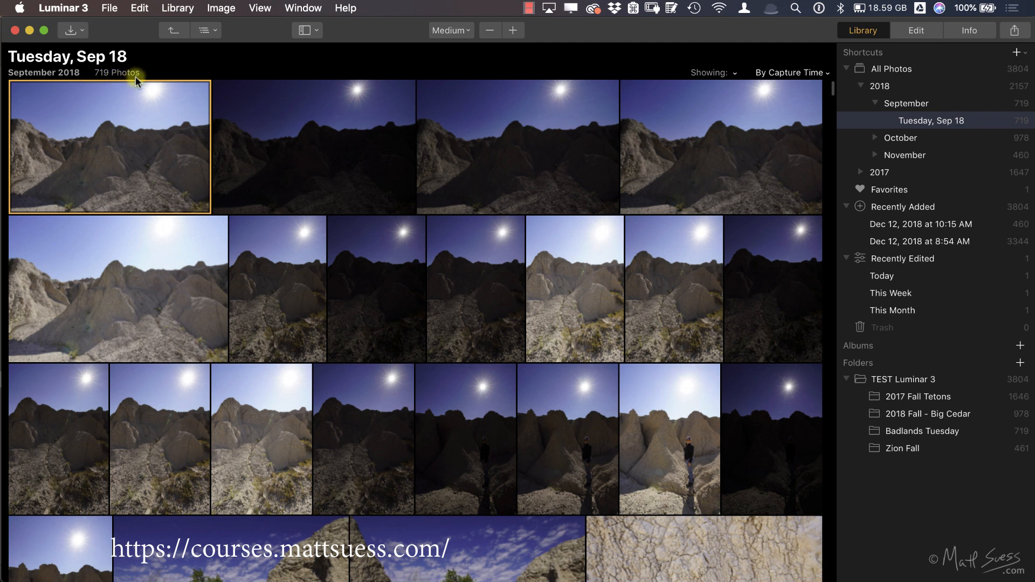
# Step: Sort the Tuesday, Sep 18 photos by File Type and browse the reordered thumbnails
pyautogui.click(798, 73)
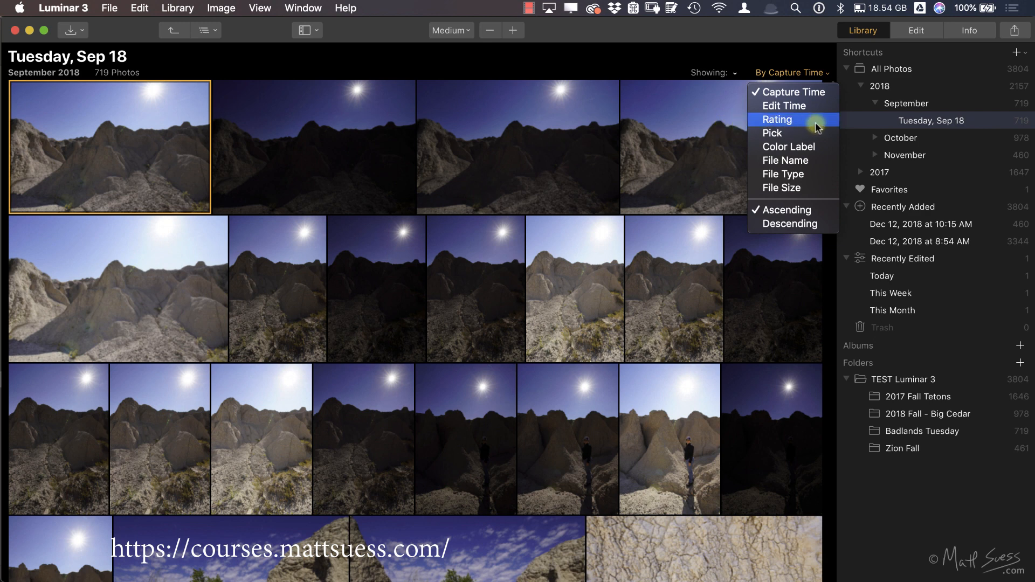
pyautogui.click(800, 175)
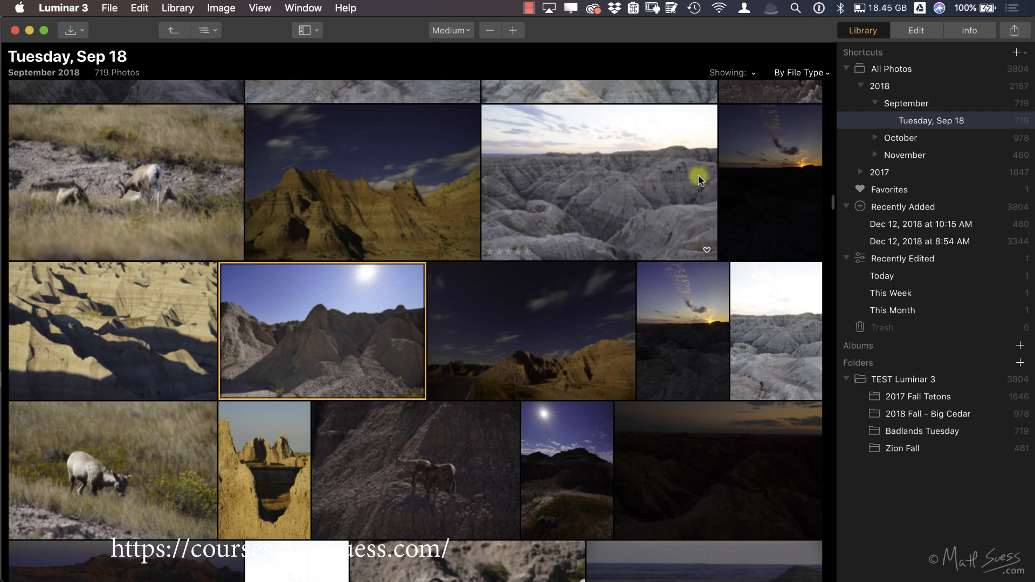
pyautogui.scroll(10, 699, 180)
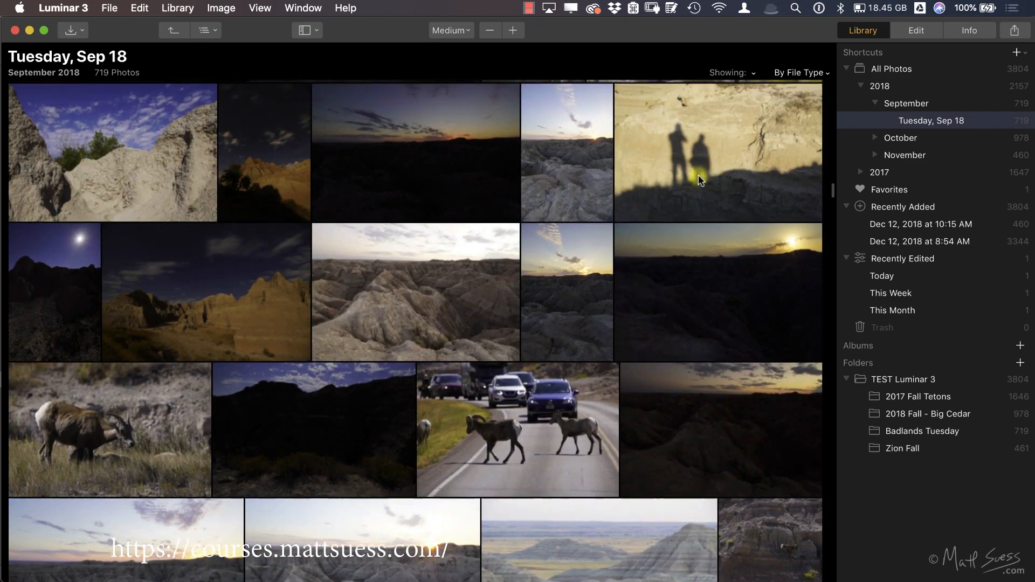
pyautogui.scroll(6, 699, 180)
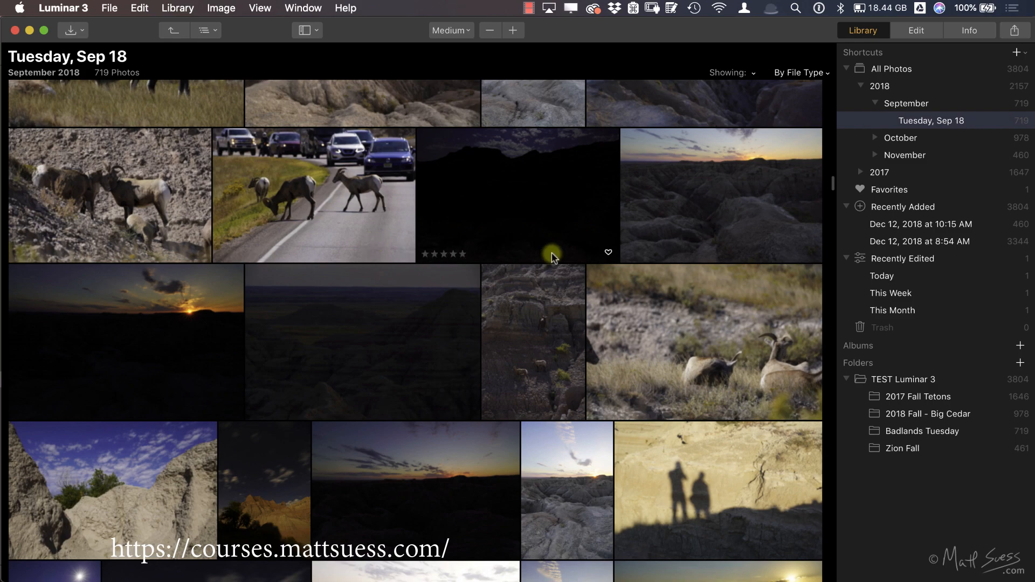
pyautogui.scroll(5, 528, 192)
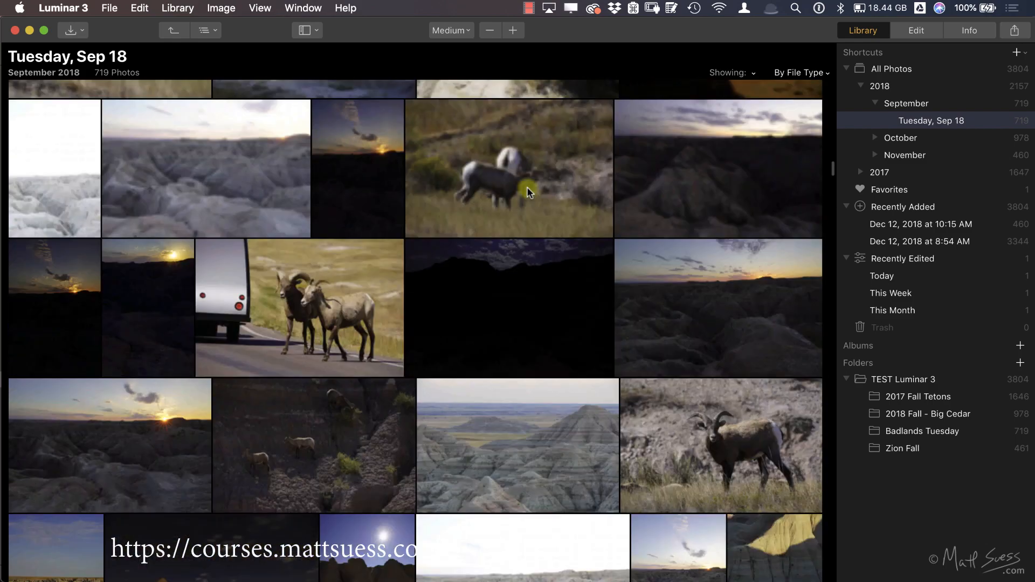
pyautogui.scroll(8, 527, 187)
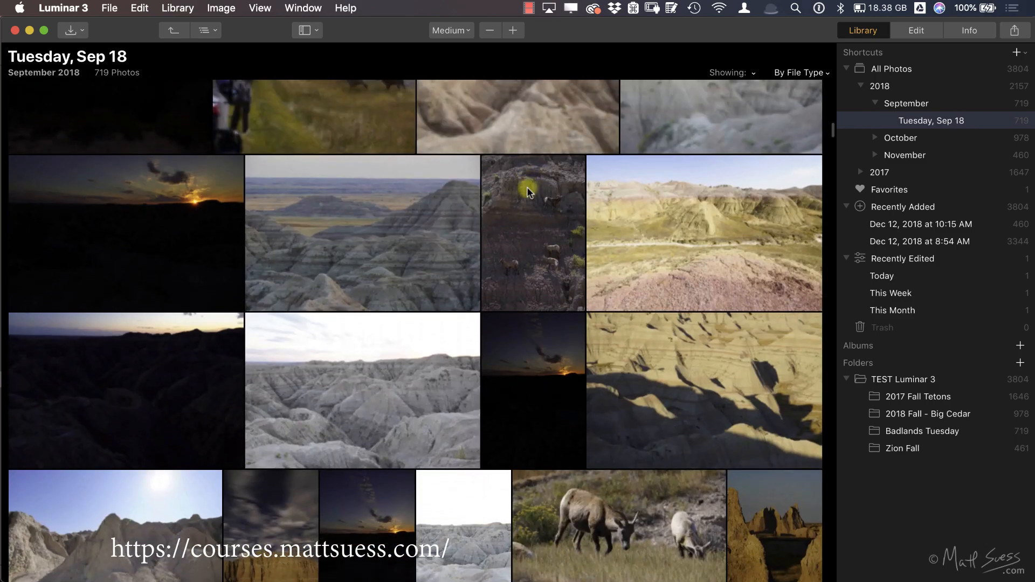
# Step: Compare the file names, formats and camera information of several badlands and wildlife photos in the sorted grid
pyautogui.click(363, 212)
pyautogui.click(976, 32)
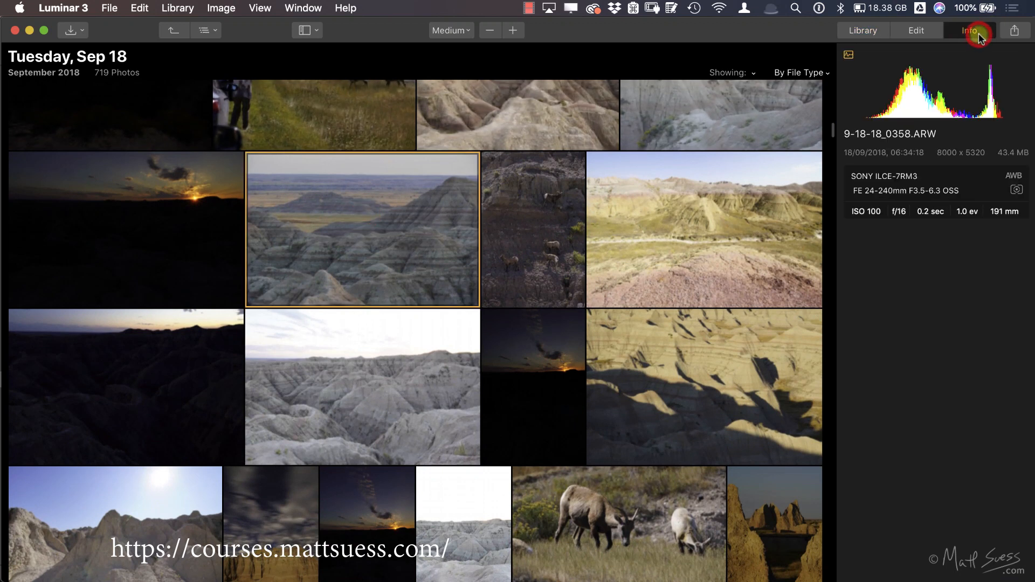
pyautogui.click(538, 247)
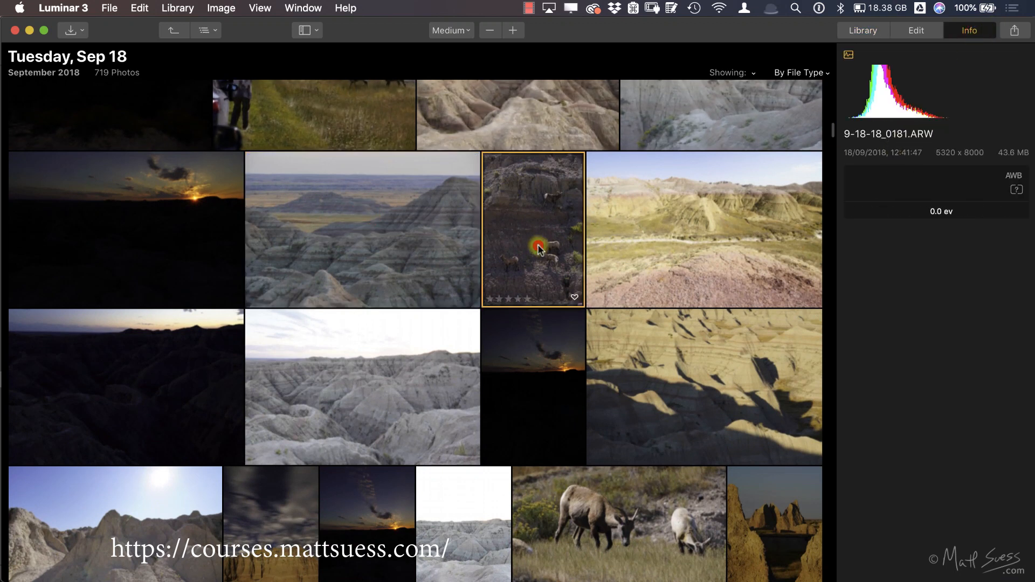
pyautogui.click(538, 400)
pyautogui.click(670, 377)
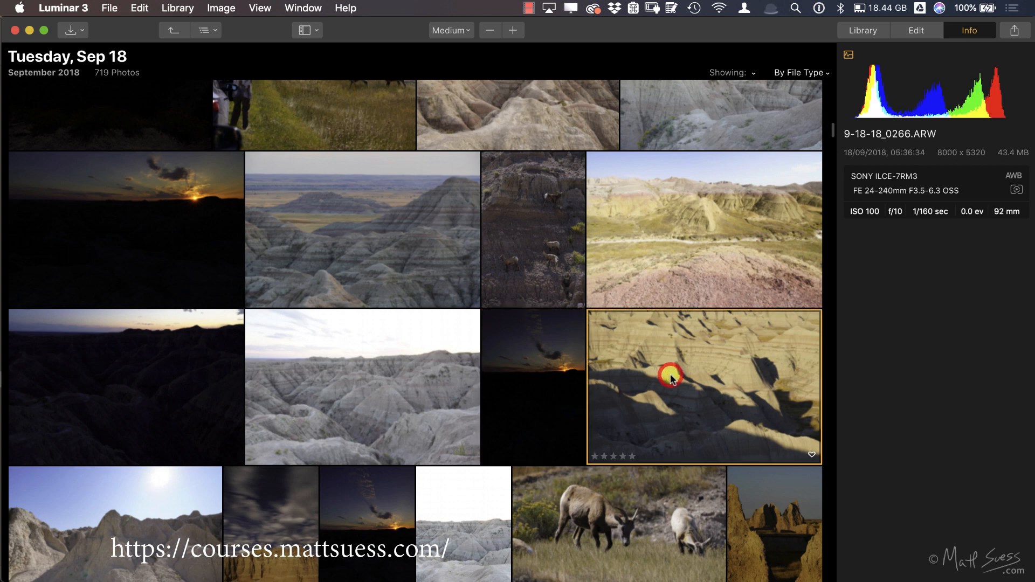
pyautogui.click(655, 175)
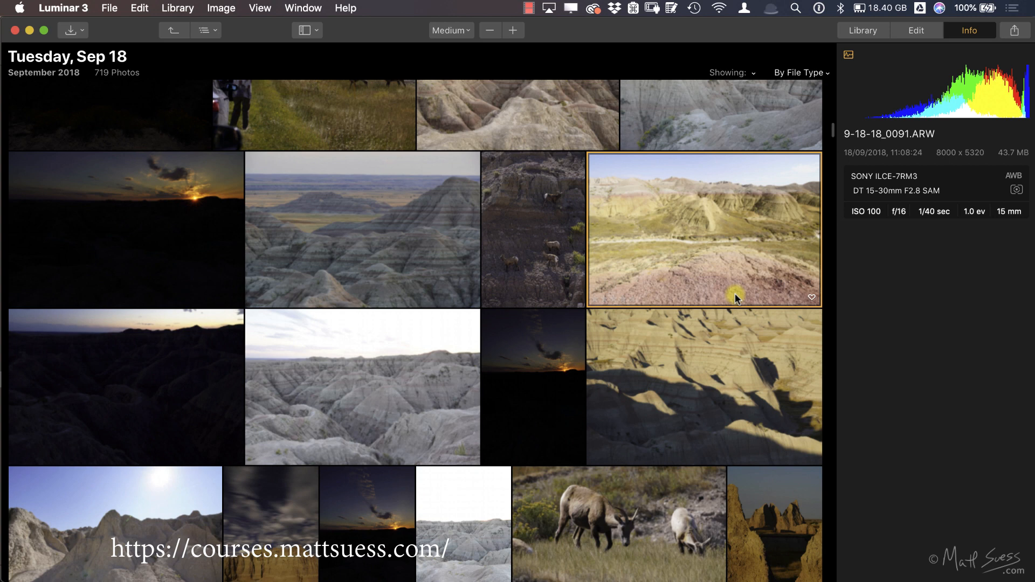
# Step: Rate the badlands photo with the red-lit ridge four stars and mark it as a favorite
pyautogui.scroll(-10, 736, 294)
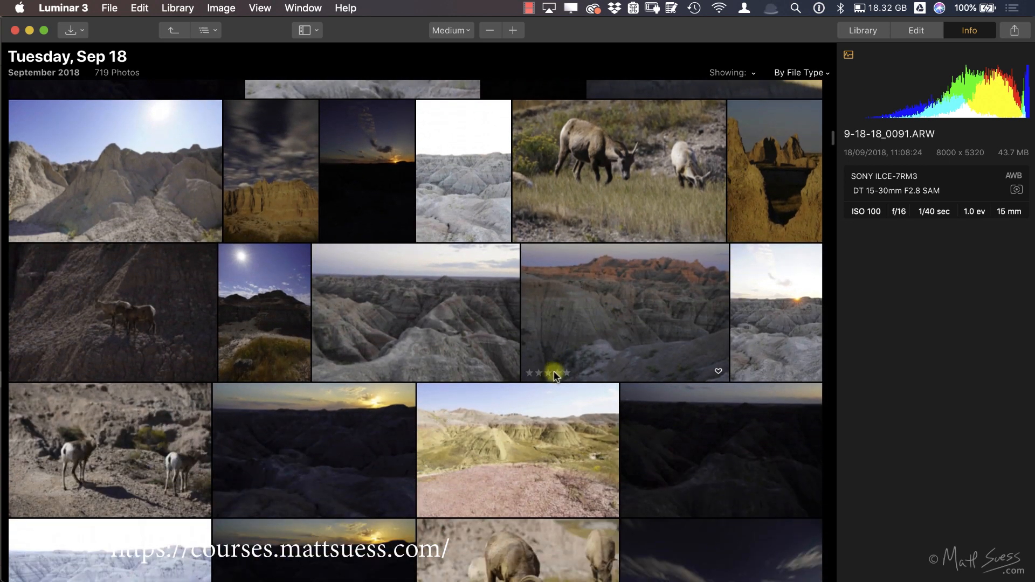
pyautogui.click(555, 373)
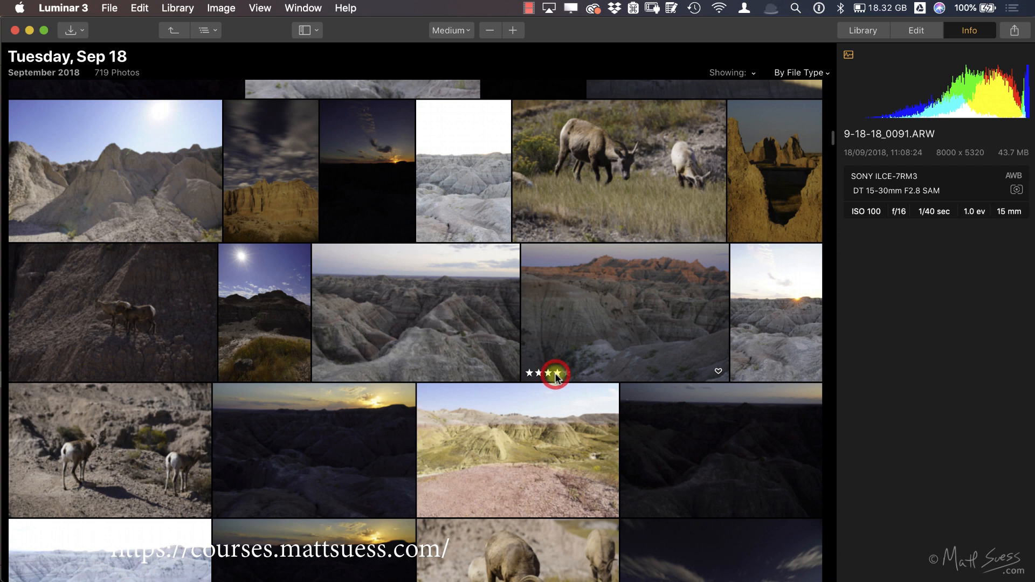
pyautogui.click(718, 372)
# Step: Return to the library list, open Favorites and filter it to photos with 3 Stars or More
pyautogui.click(865, 31)
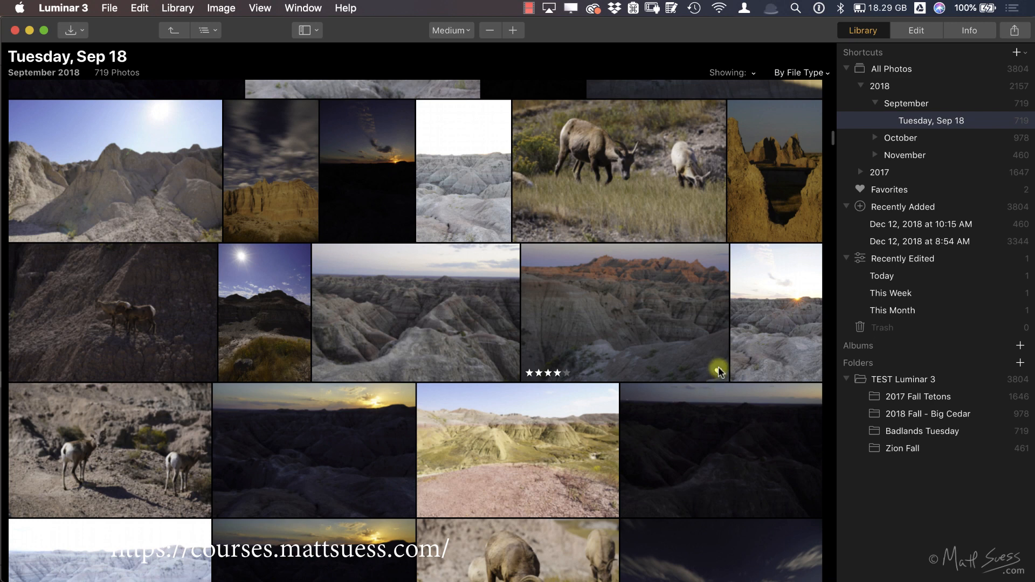
pyautogui.click(901, 191)
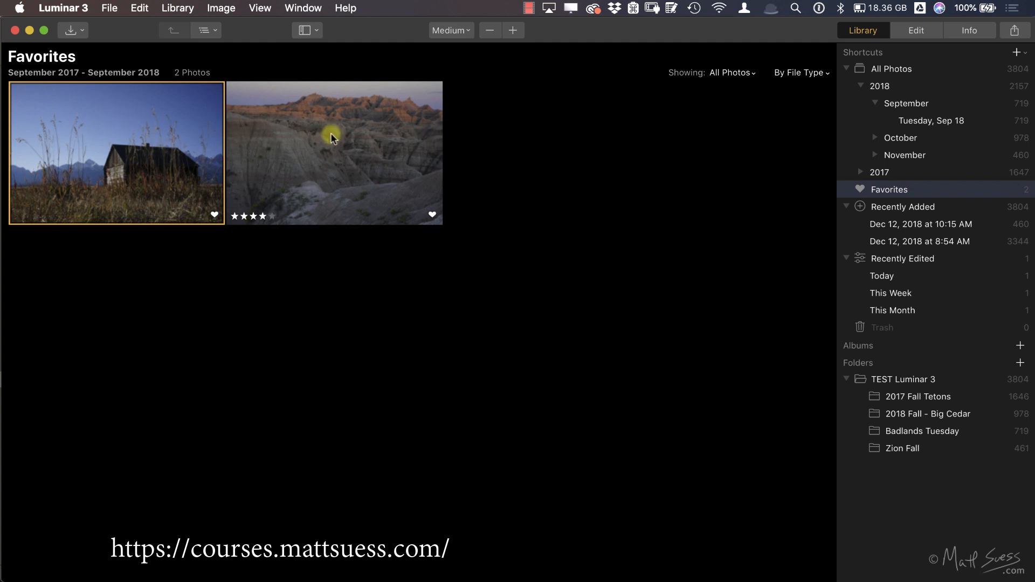
pyautogui.click(262, 216)
pyautogui.click(744, 79)
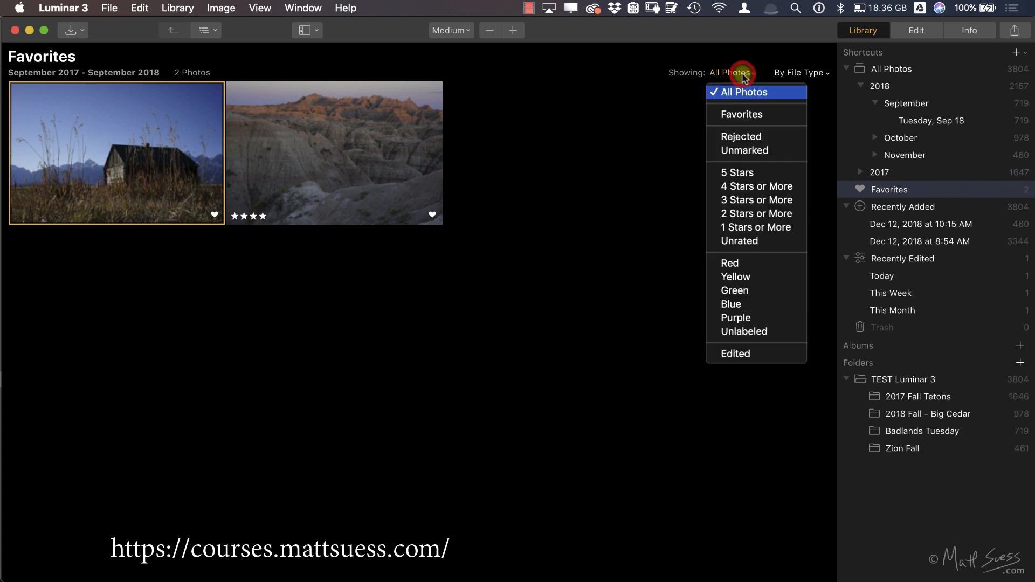
pyautogui.click(754, 202)
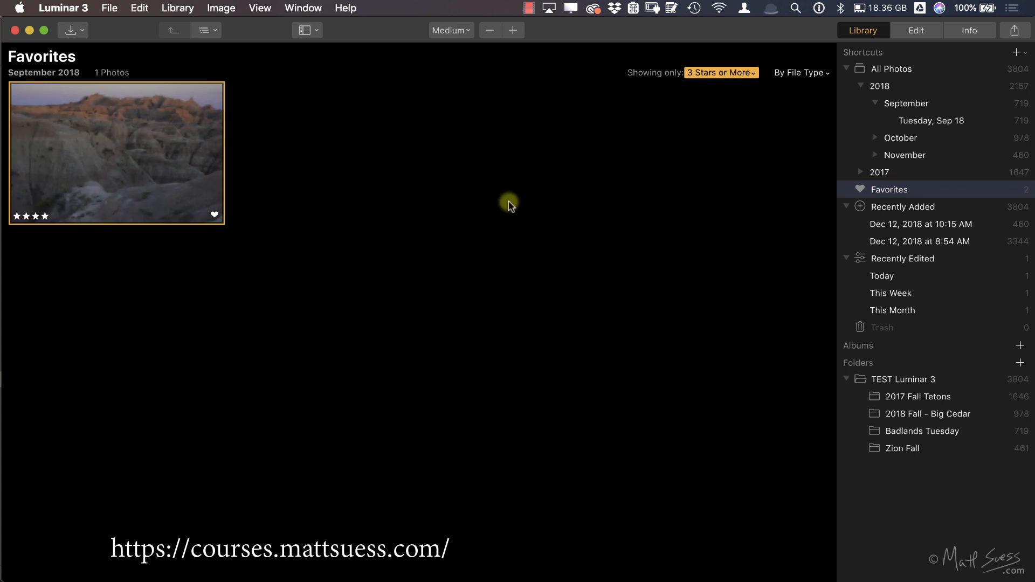
# Step: Enlarge the four-star badlands photo, review its color label choices without assigning one, and return to the Favorites grid
pyautogui.doubleClick(152, 165)
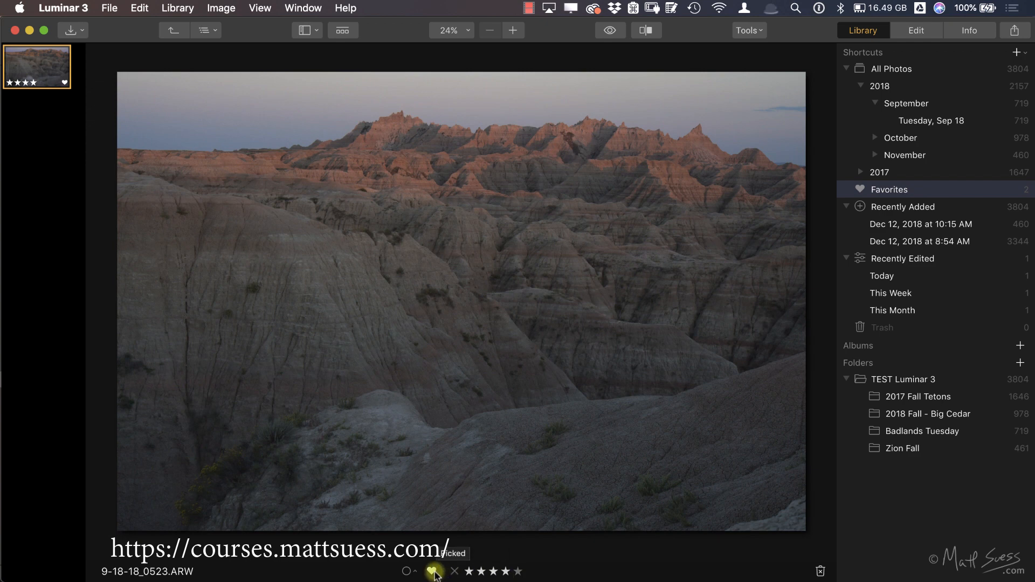
pyautogui.click(408, 572)
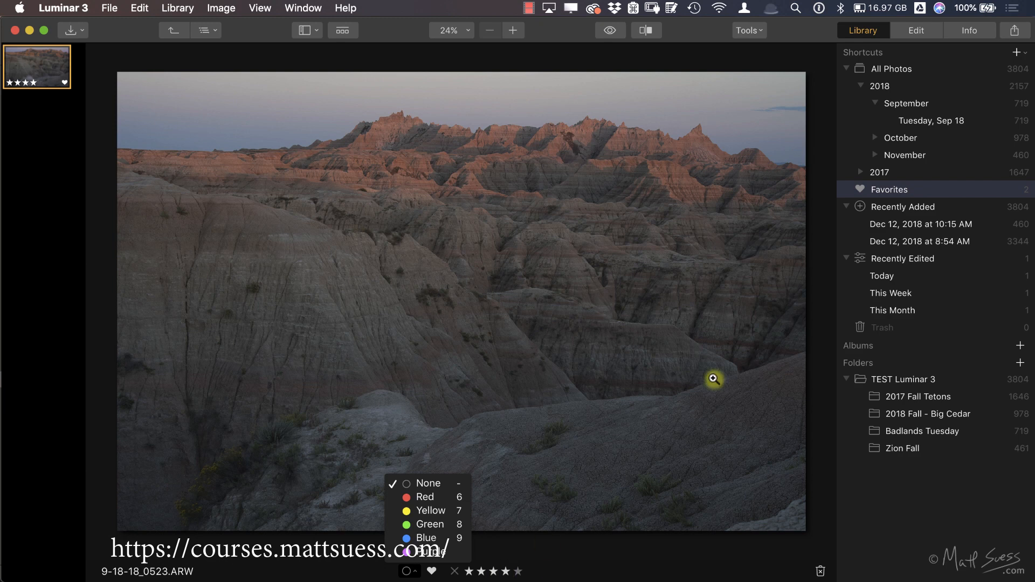
pyautogui.click(820, 76)
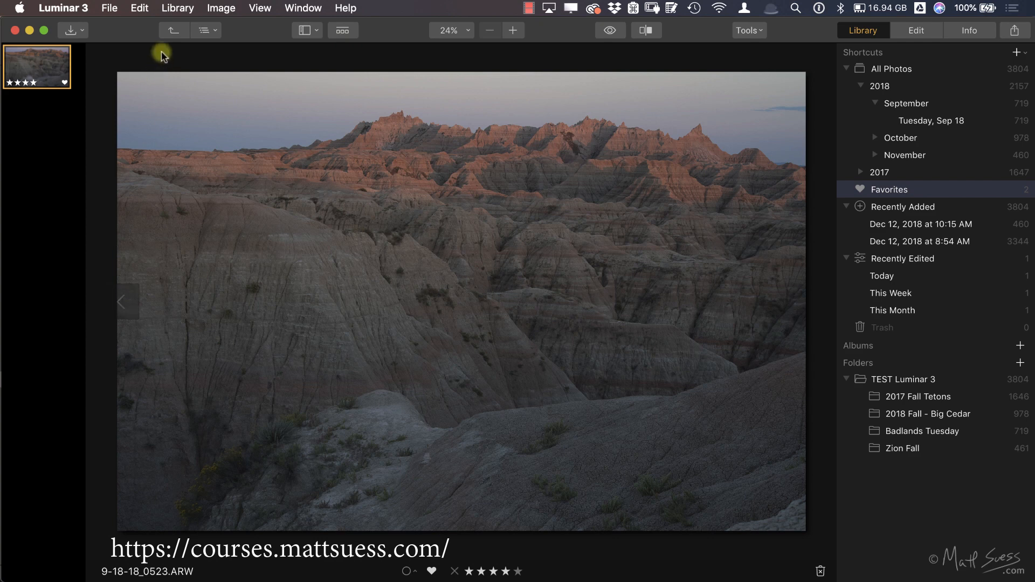
pyautogui.click(168, 31)
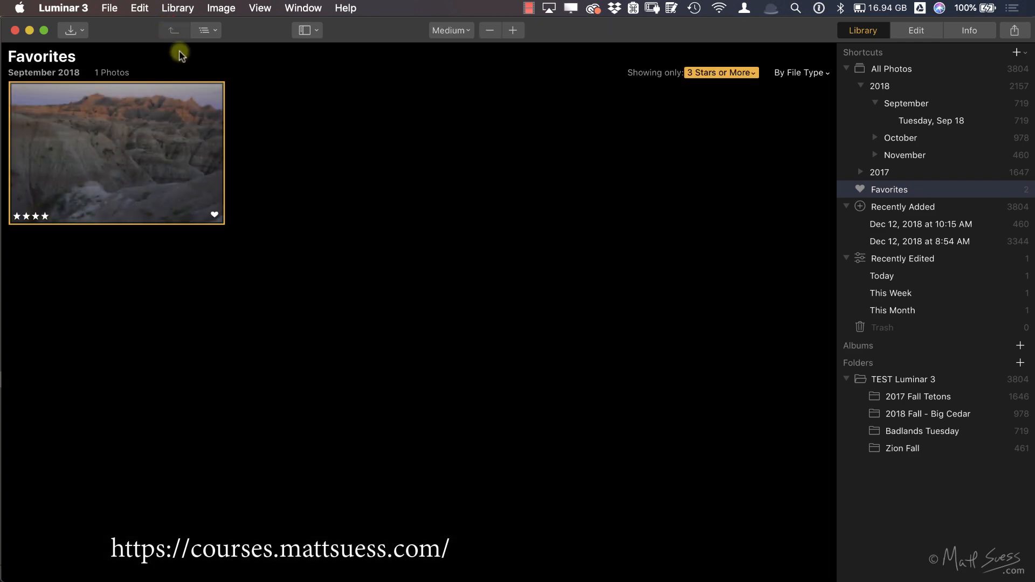
# Step: Clear the star filter and rate the bighorn sheep photo and the cloudy Teton sunset photo in All Photos four stars
pyautogui.click(752, 72)
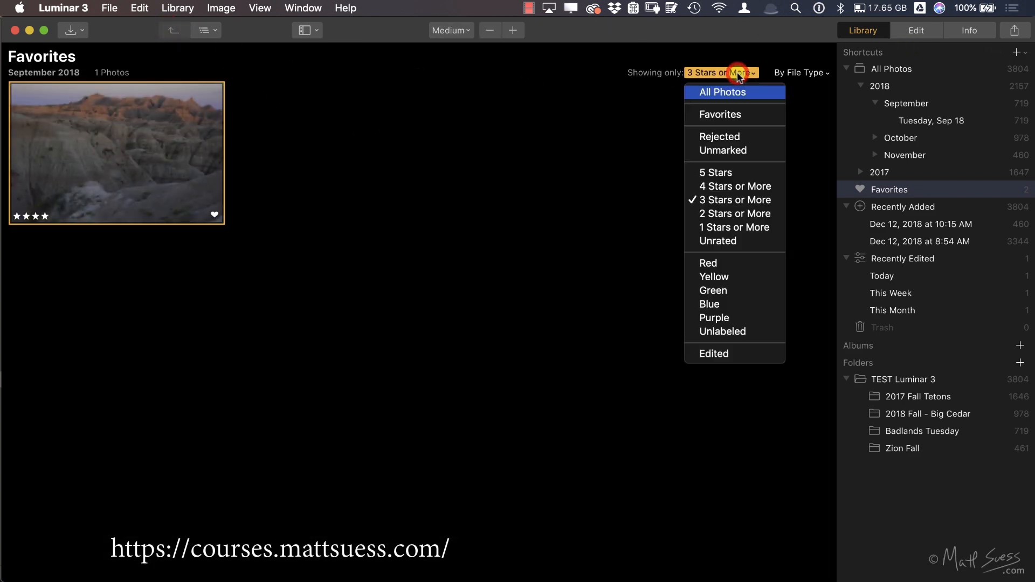
pyautogui.click(734, 93)
pyautogui.click(891, 69)
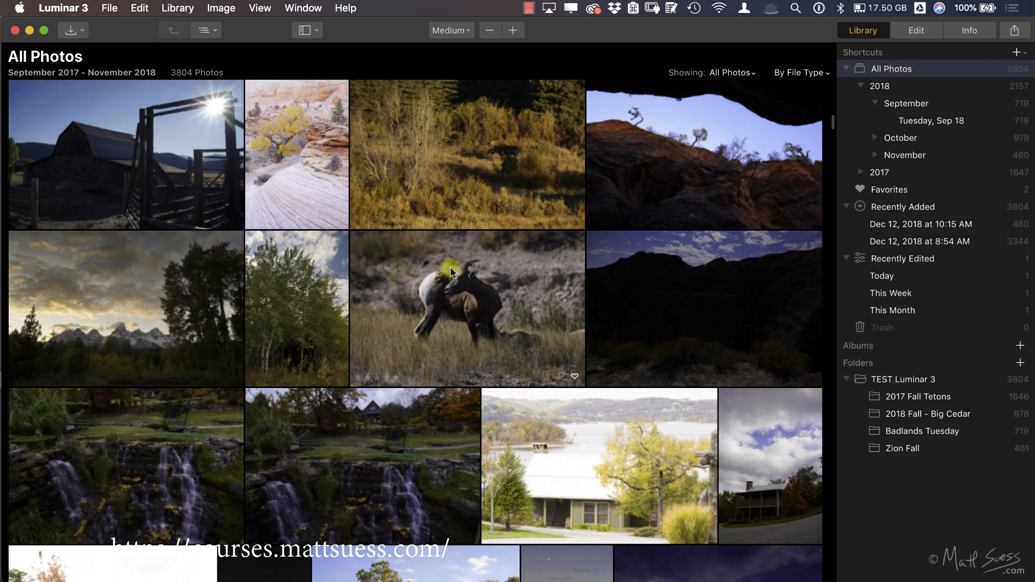
pyautogui.click(386, 378)
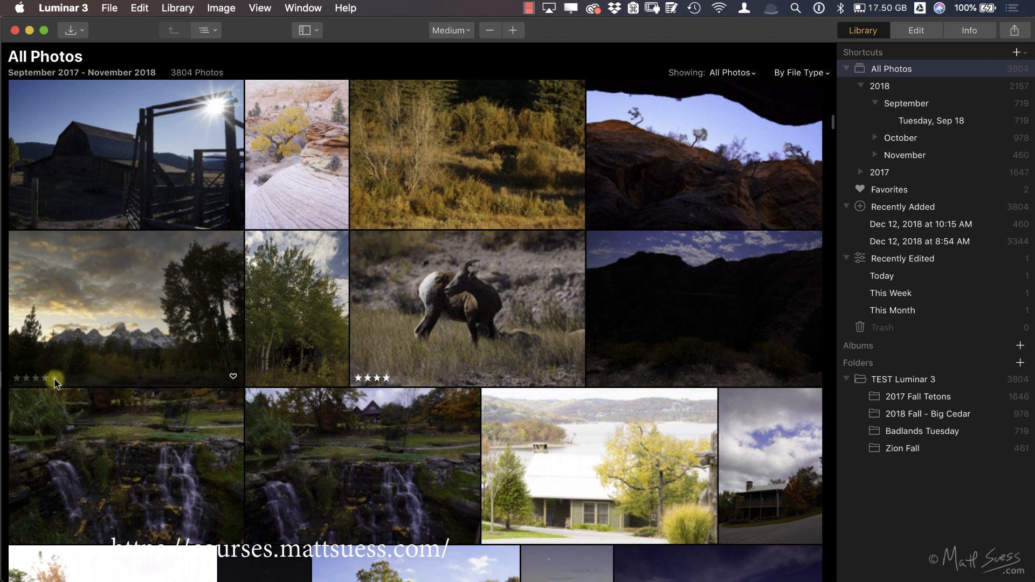
pyautogui.click(42, 379)
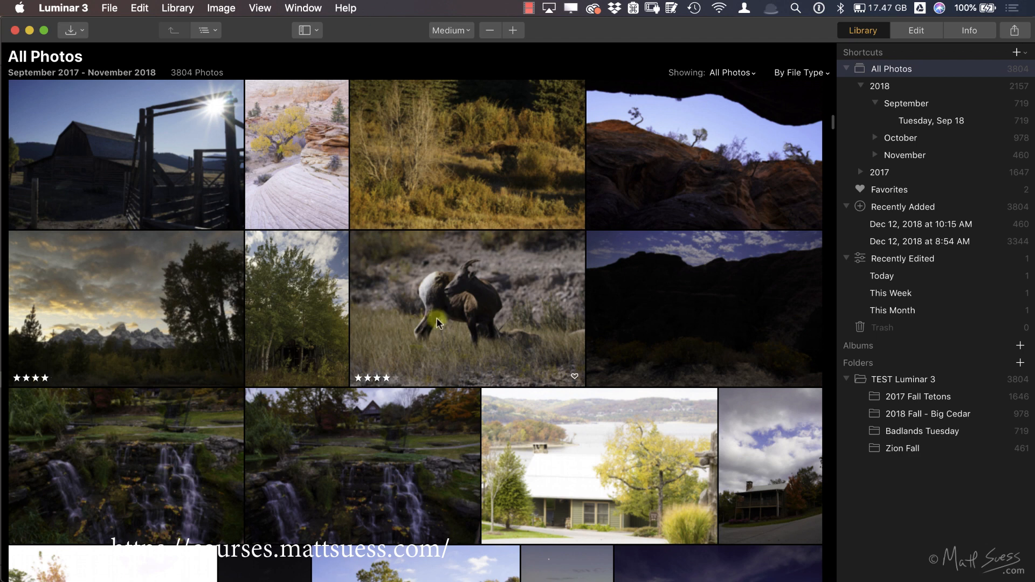
# Step: Create an album named "Sunset photos" containing the selected badlands photo
pyautogui.click(1021, 346)
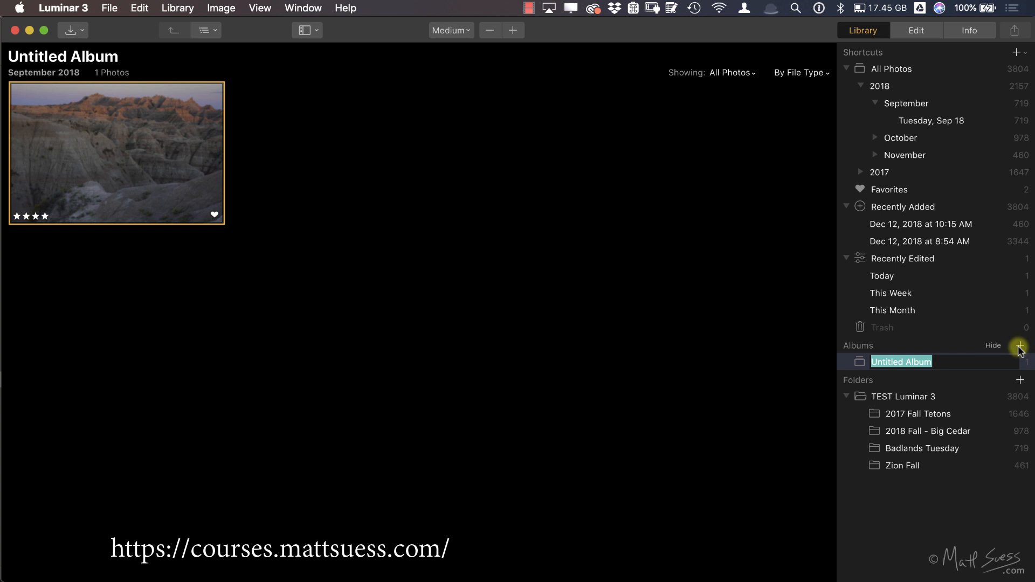
pyautogui.write('Sunset ')
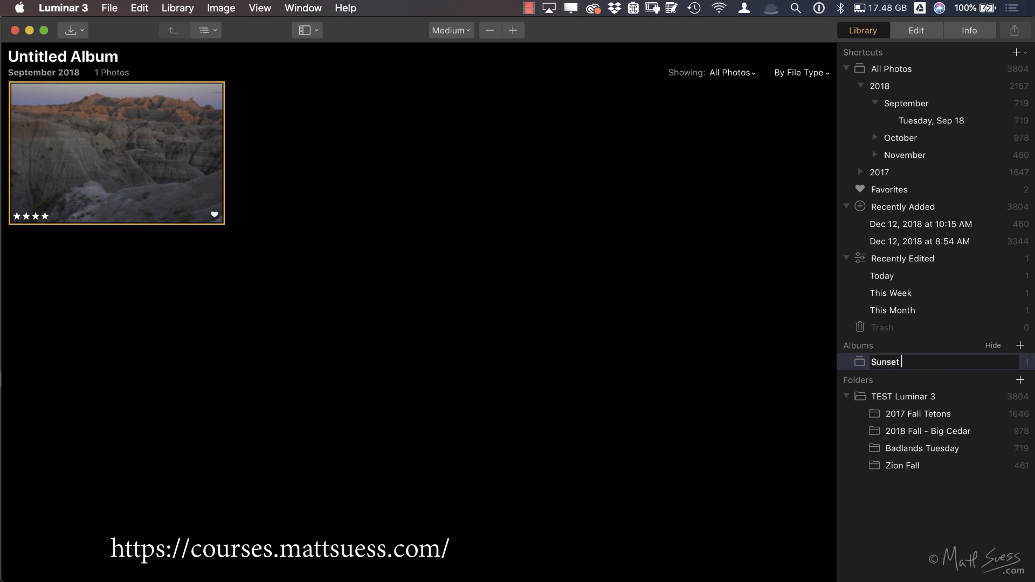
pyautogui.write('photos')
pyautogui.press('Return')
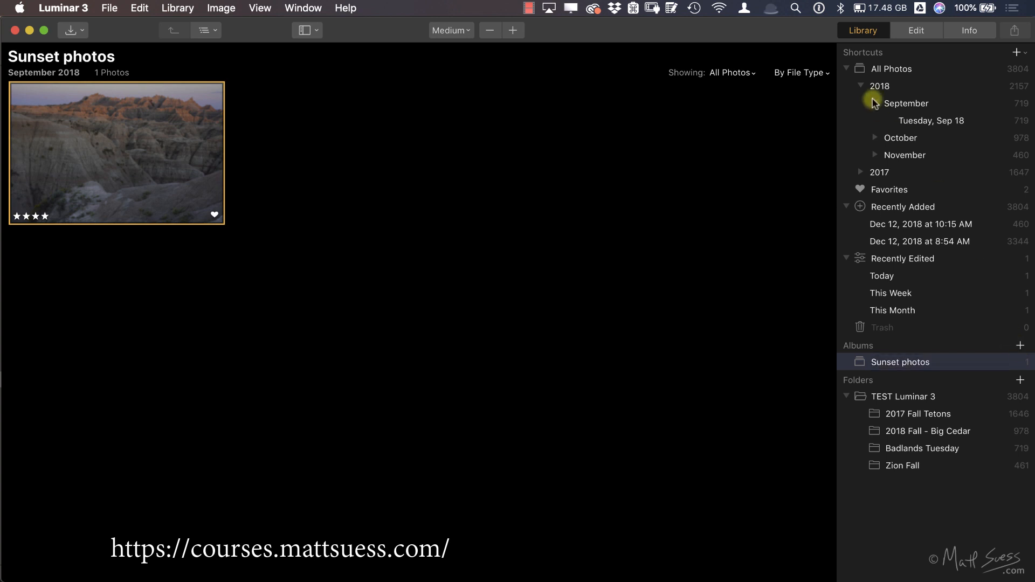
# Step: Add the backlit red autumn tree photo from All Photos to the Sunset photos album and open that album
pyautogui.click(875, 66)
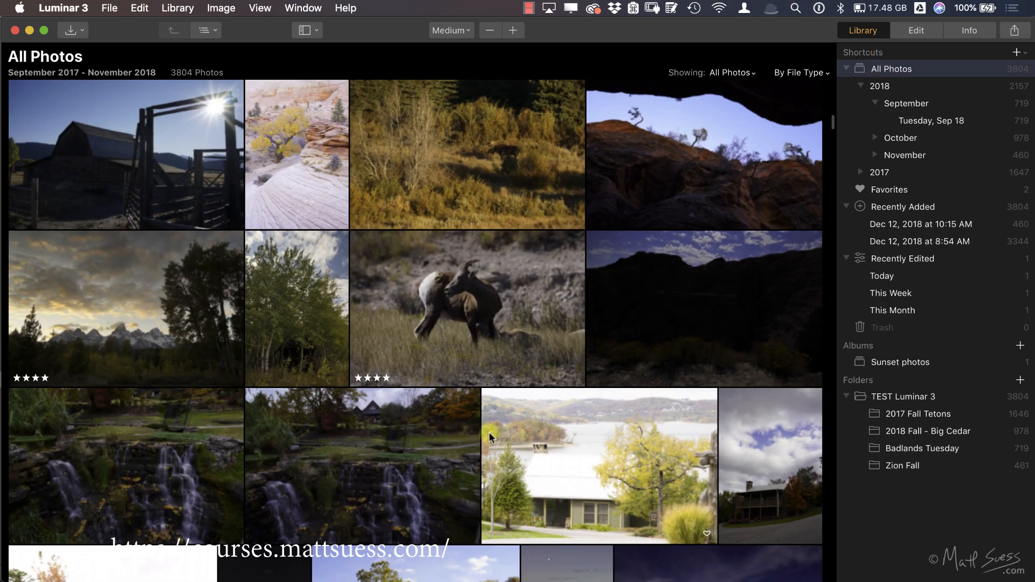
pyautogui.scroll(-10, 489, 434)
pyautogui.scroll(-10, 489, 432)
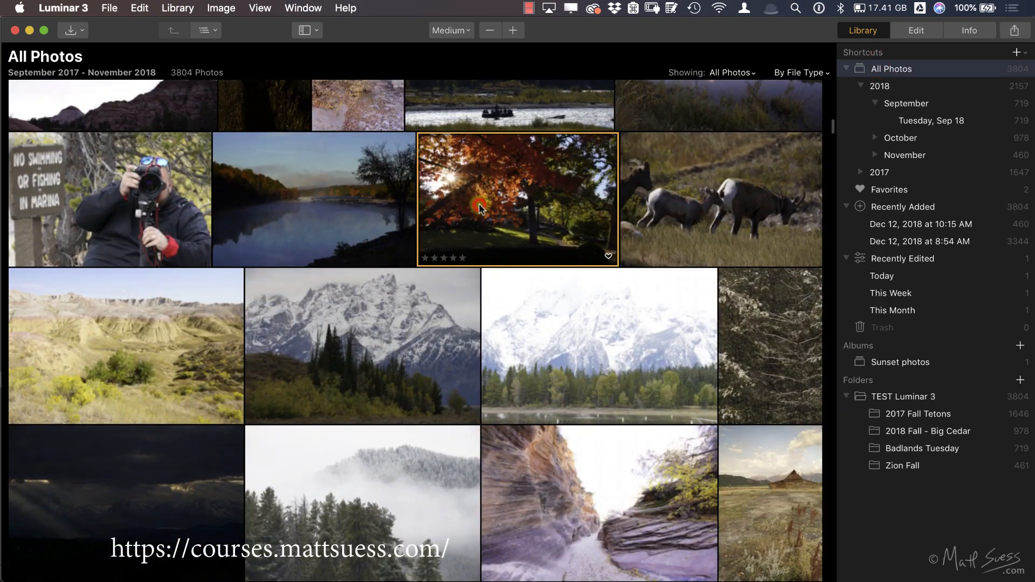
pyautogui.moveTo(476, 201); pyautogui.dragTo(909, 364)
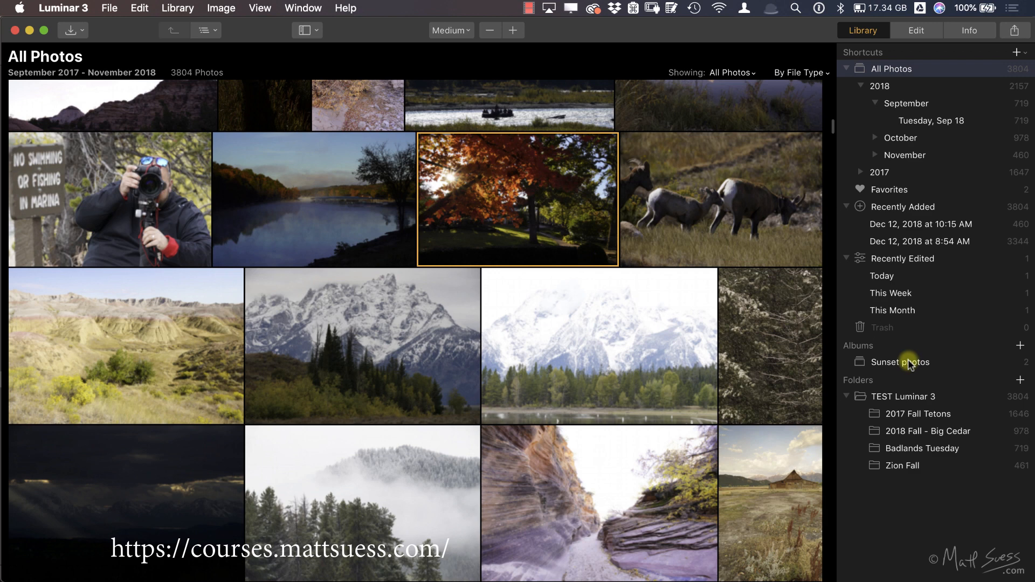
pyautogui.click(909, 363)
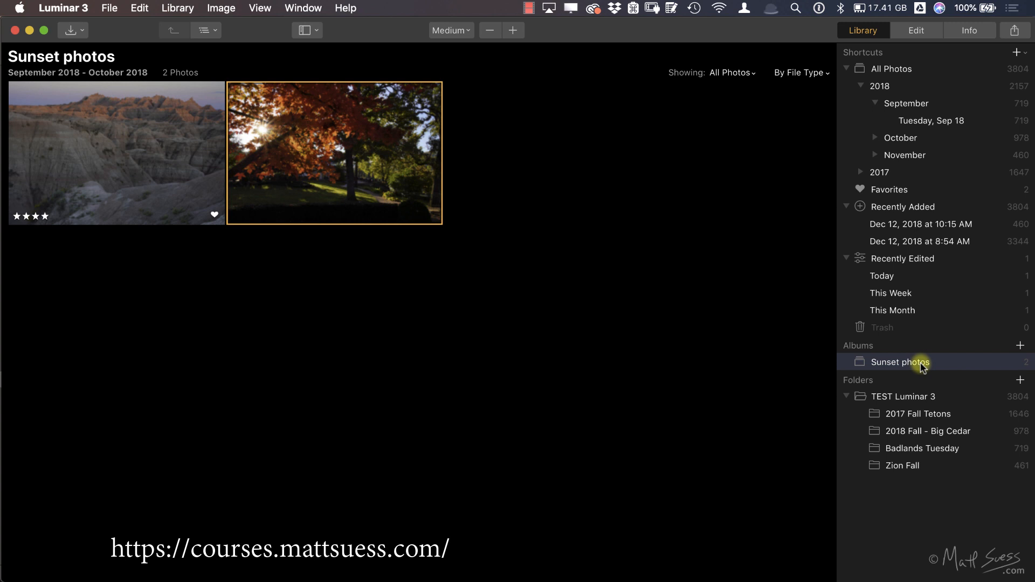
# Step: Create an album named "Sunrise photos" from the selected autumn tree photo
pyautogui.click(1020, 345)
pyautogui.write('S')
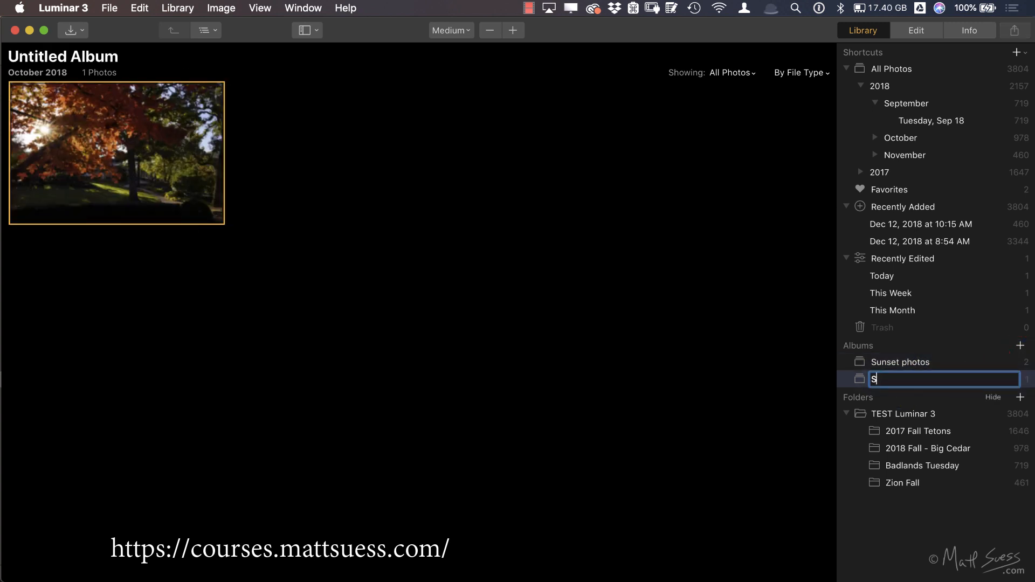
pyautogui.write('unrise photos')
pyautogui.press('Return')
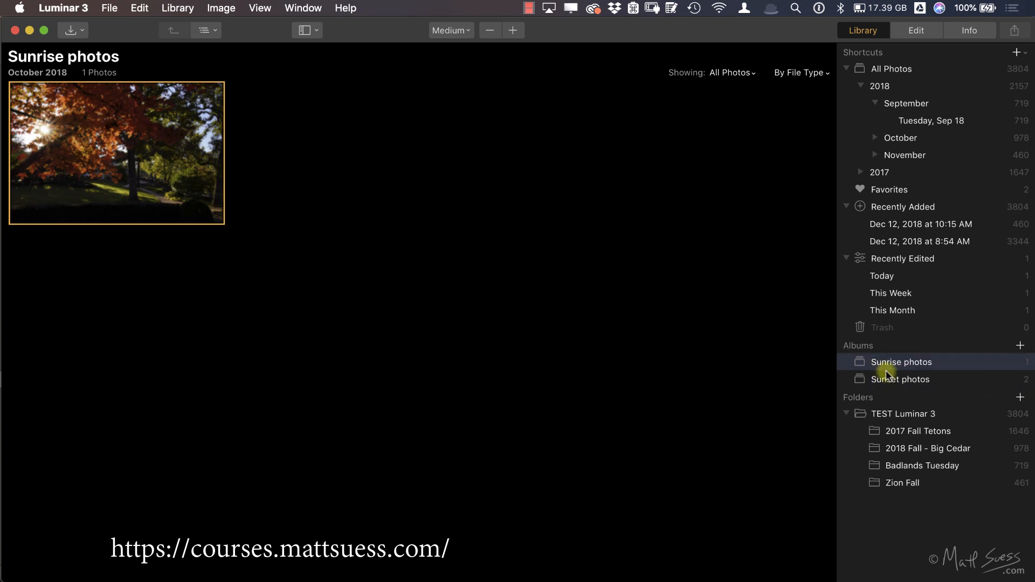
# Step: Compare the Sunrise photos and Sunset photos albums and remove the autumn tree photo from Sunset photos
pyautogui.click(876, 380)
pyautogui.moveTo(365, 160); pyautogui.dragTo(906, 378)
pyautogui.click(900, 362)
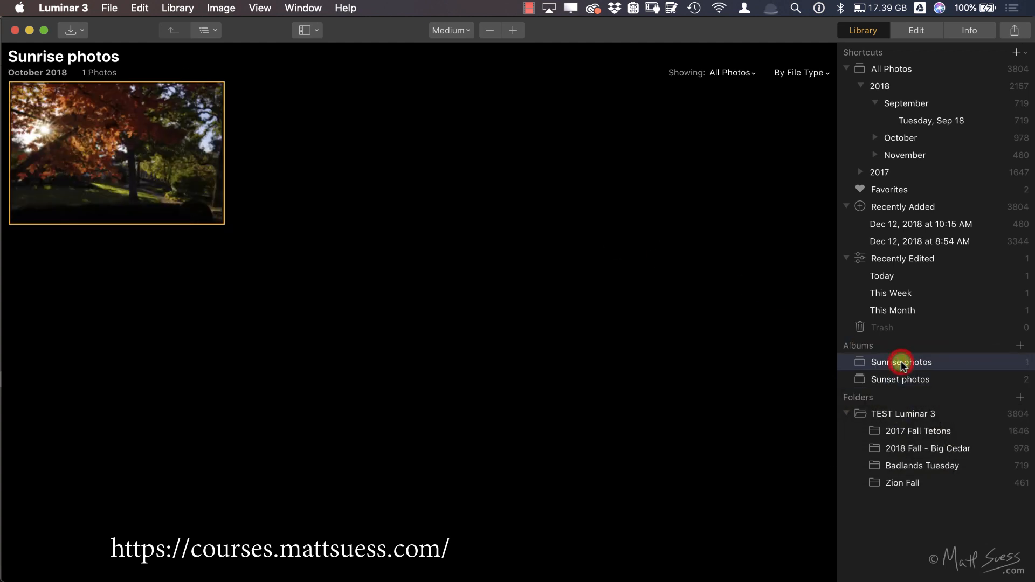
pyautogui.click(901, 379)
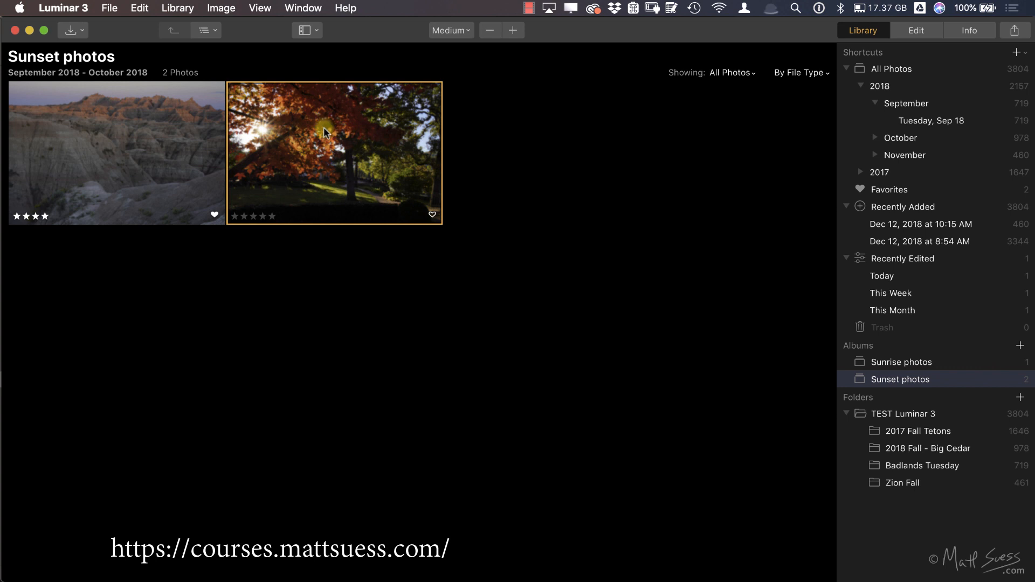
pyautogui.press('Delete')
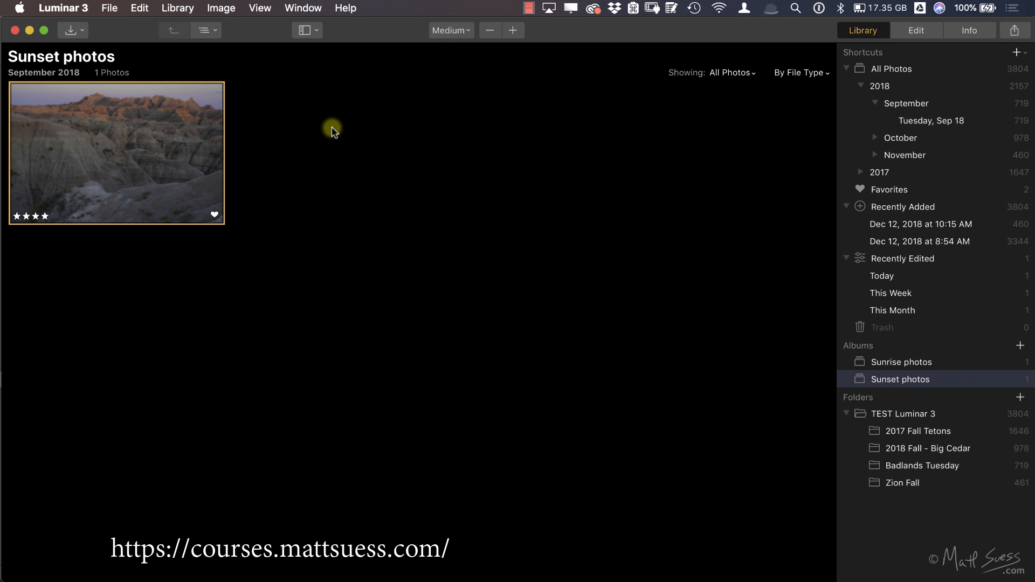
# Step: Create an album named "New Album" from the seven All Photos images ranging from the sunlit barn to the bighorn sheep
pyautogui.click(872, 68)
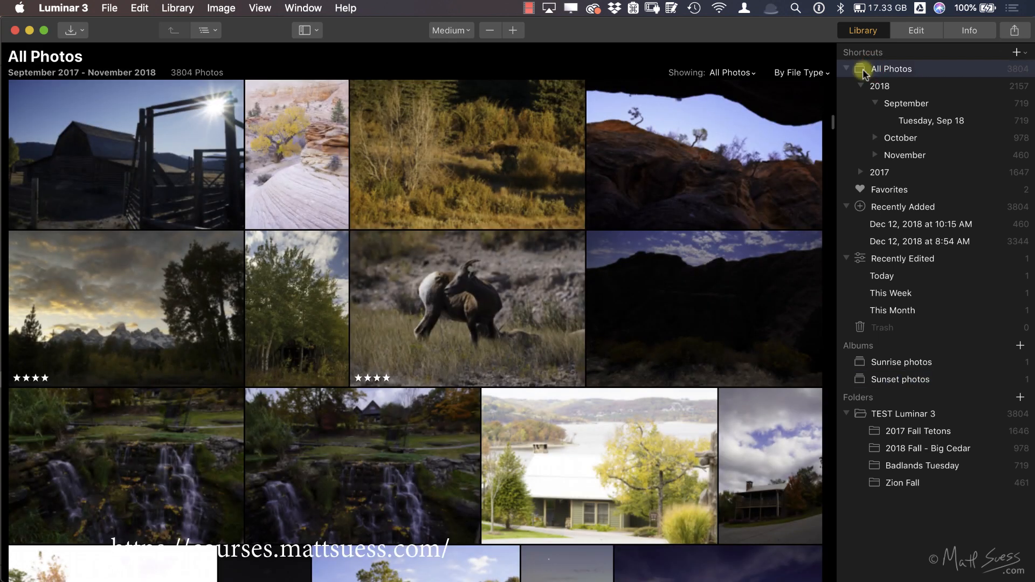
pyautogui.click(155, 156)
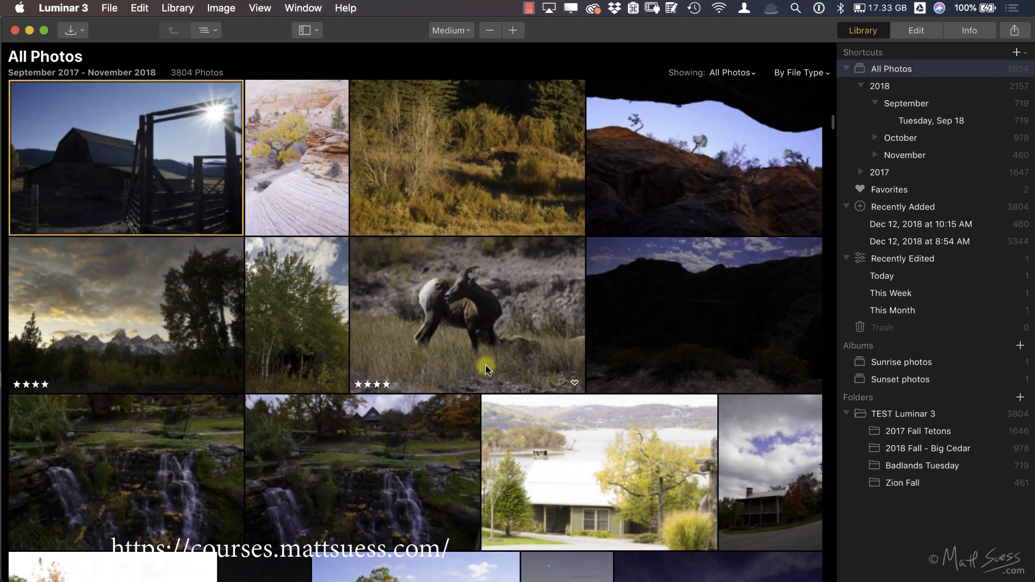
pyautogui.keyDown('shift'); pyautogui.click(509, 326); pyautogui.keyUp('shift')
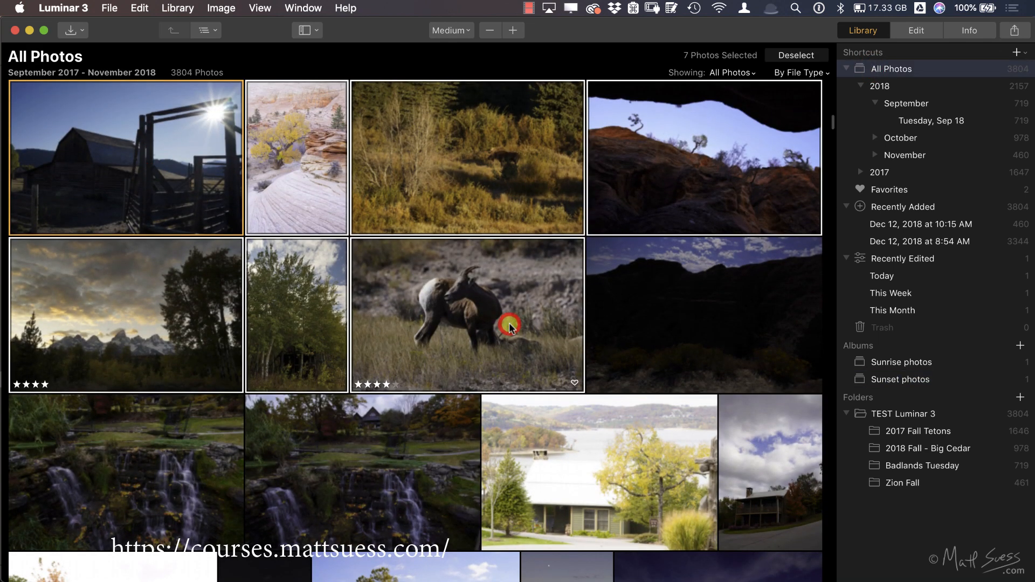
pyautogui.click(1021, 346)
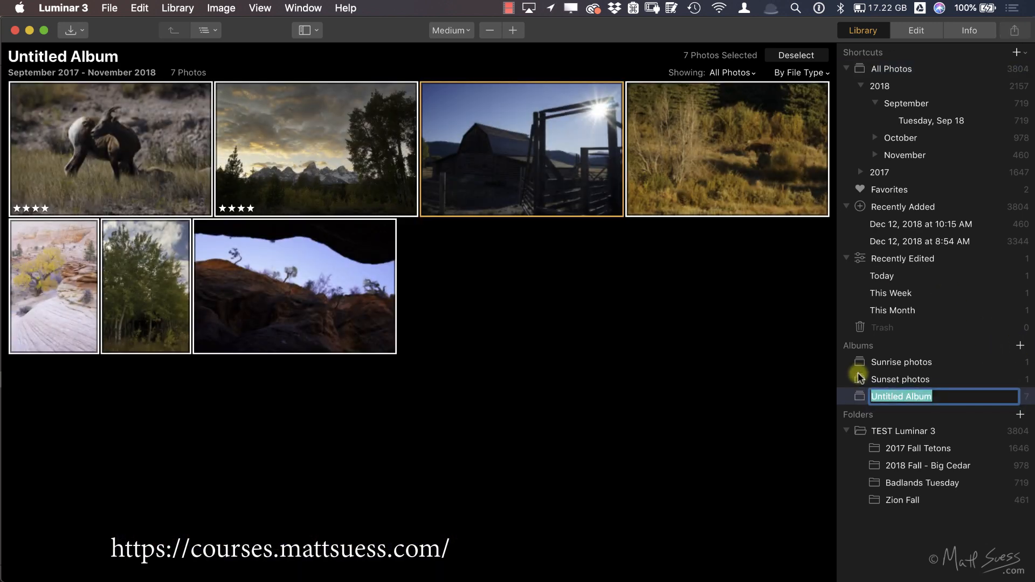
pyautogui.write('New Albbu')
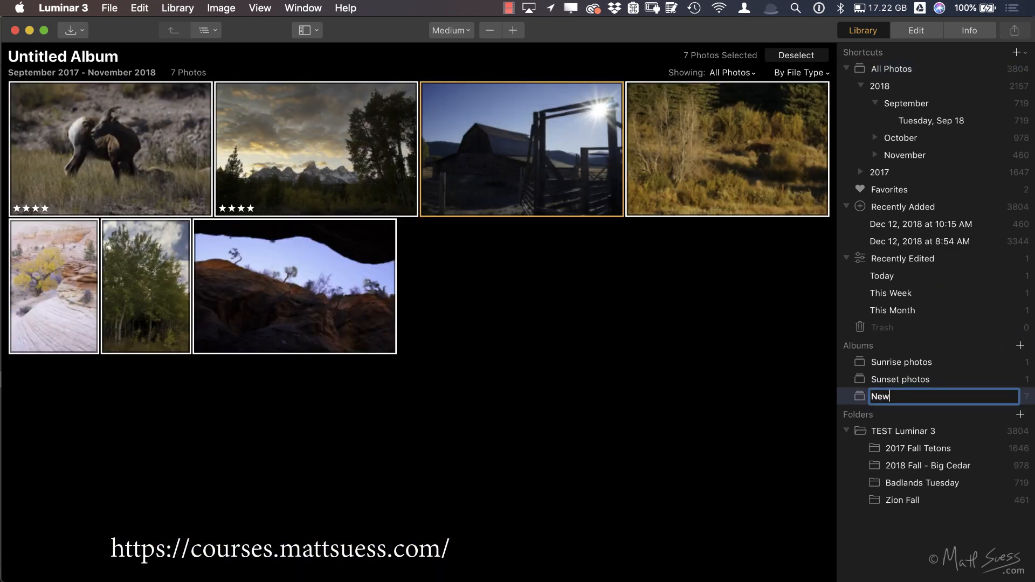
pyautogui.press('BackSpace')
pyautogui.press('BackSpace')
pyautogui.write('um')
pyautogui.press('Return')
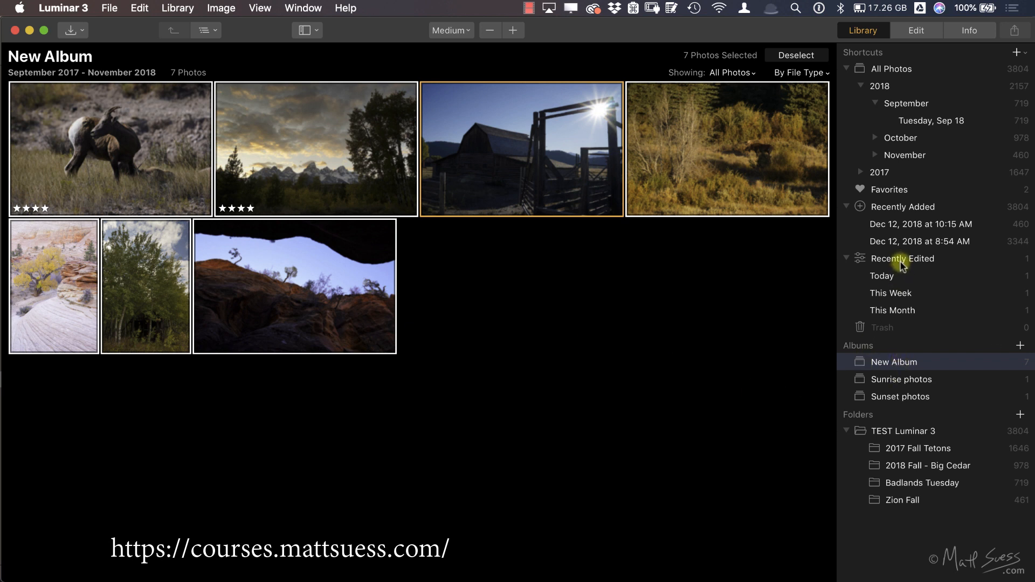
# Step: View the photos edited today and open the 0115 ARW image from Missouri's 2018 Top of the Rock folder for quick editing
pyautogui.click(895, 277)
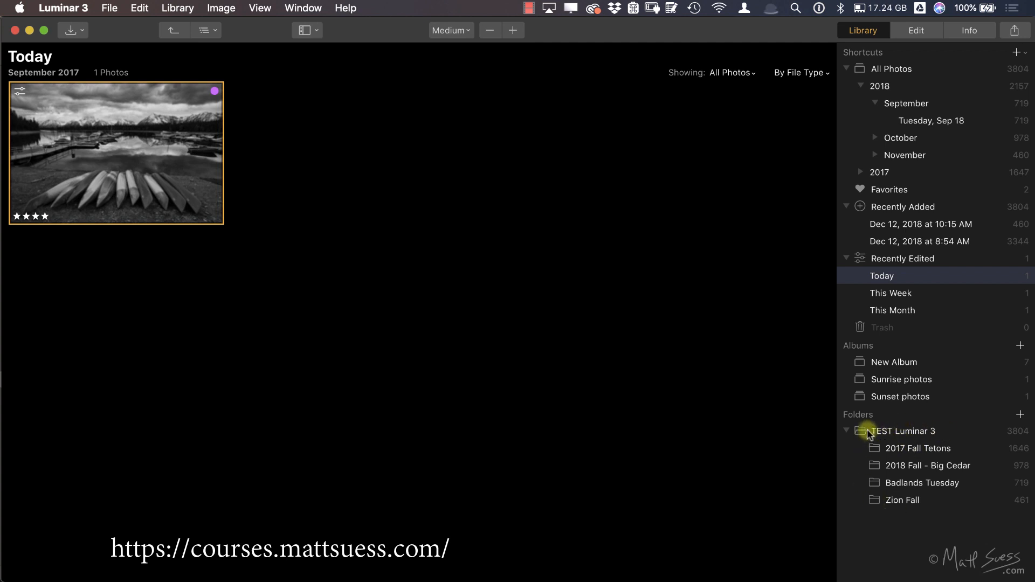
pyautogui.click(109, 7)
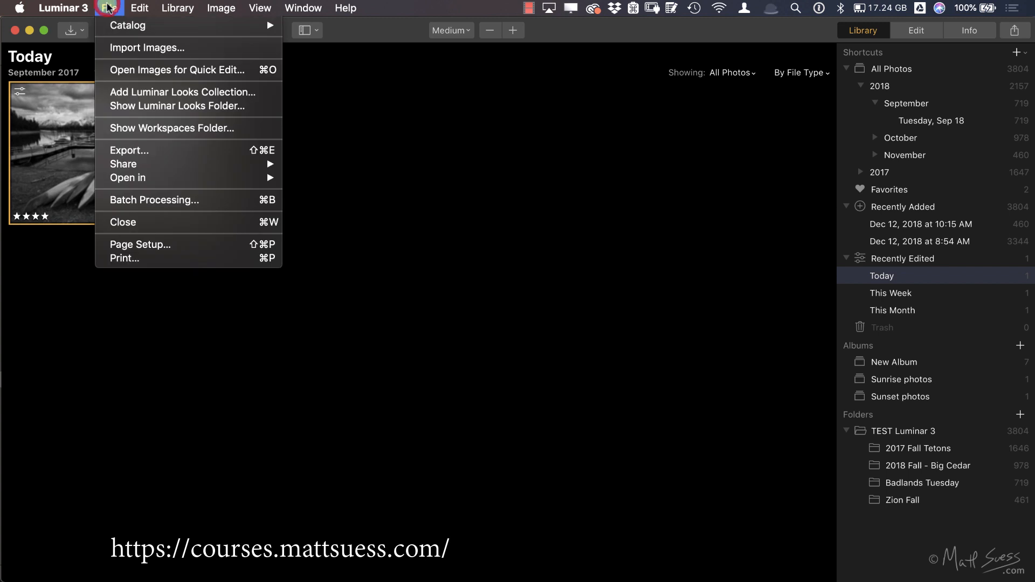
pyautogui.click(133, 69)
pyautogui.click(577, 144)
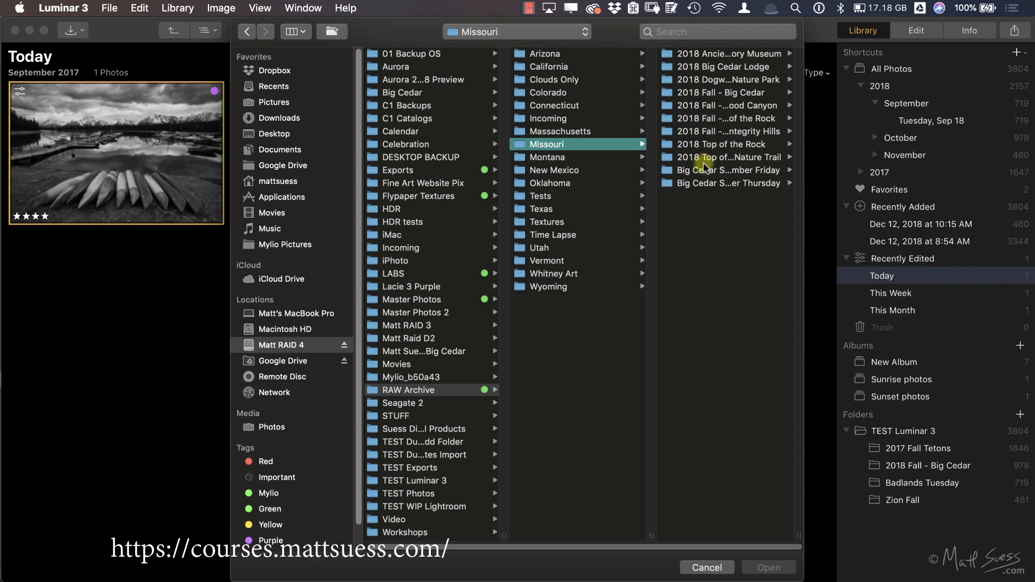
pyautogui.click(702, 146)
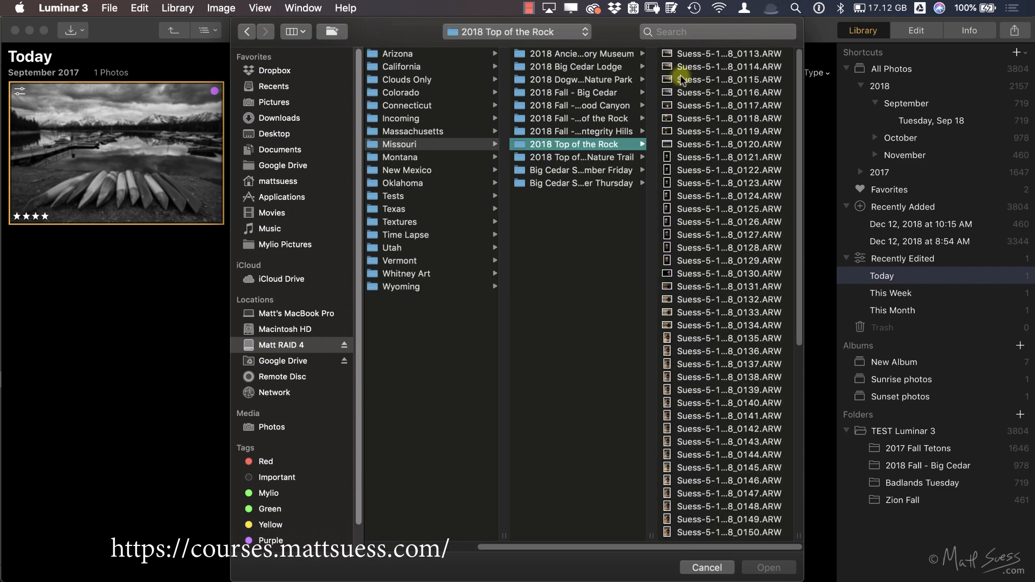
pyautogui.click(681, 81)
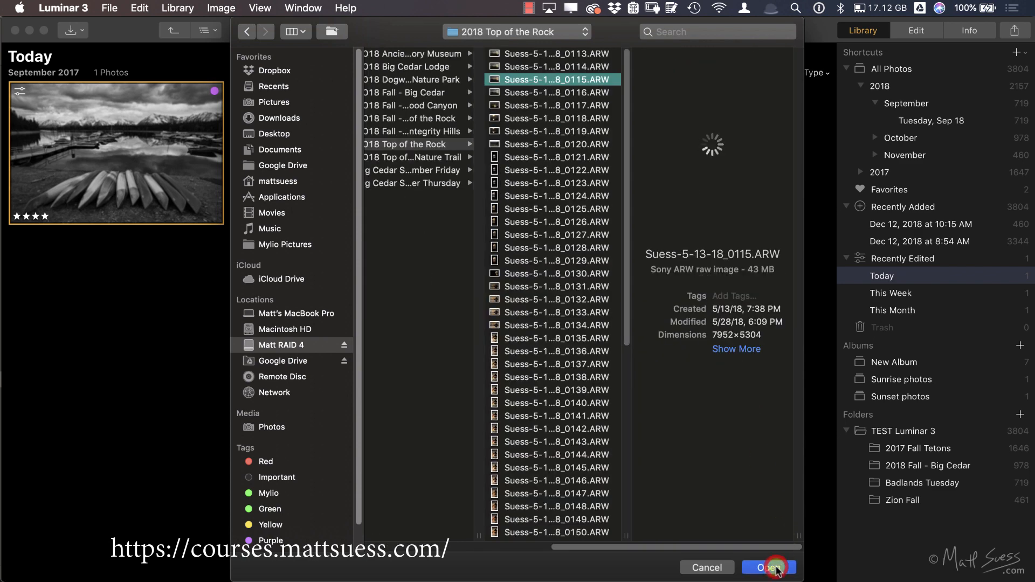
pyautogui.click(776, 569)
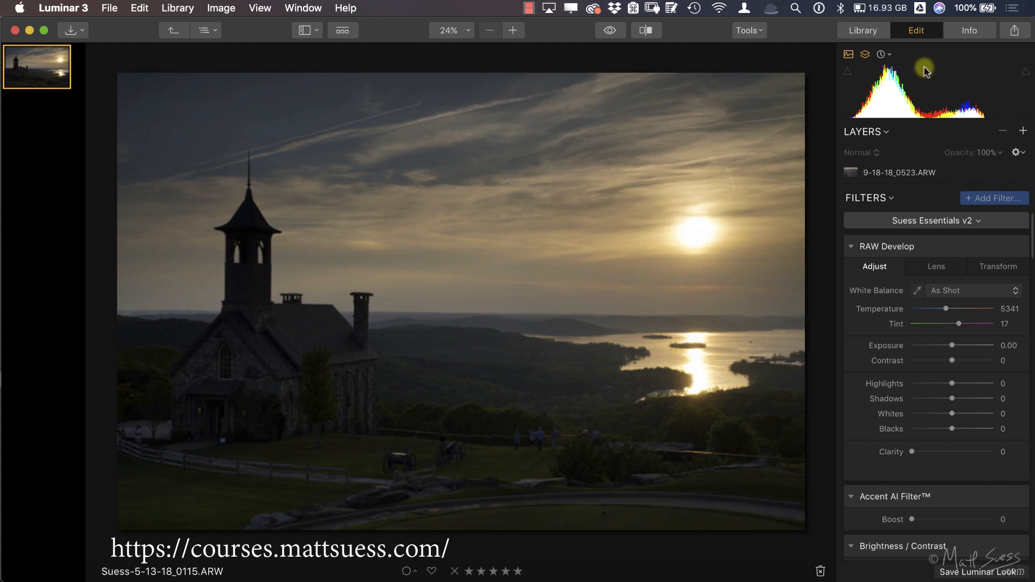
# Step: Set the chapel sunset photo's RAW Develop Contrast to 34 and its Accent AI Filter Boost to 35
pyautogui.click(966, 360)
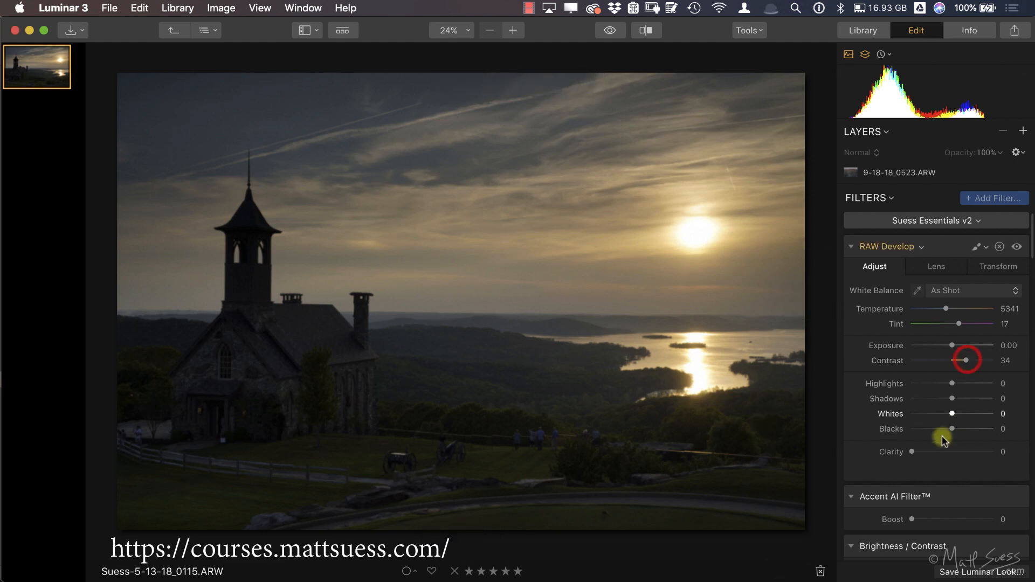
pyautogui.click(940, 519)
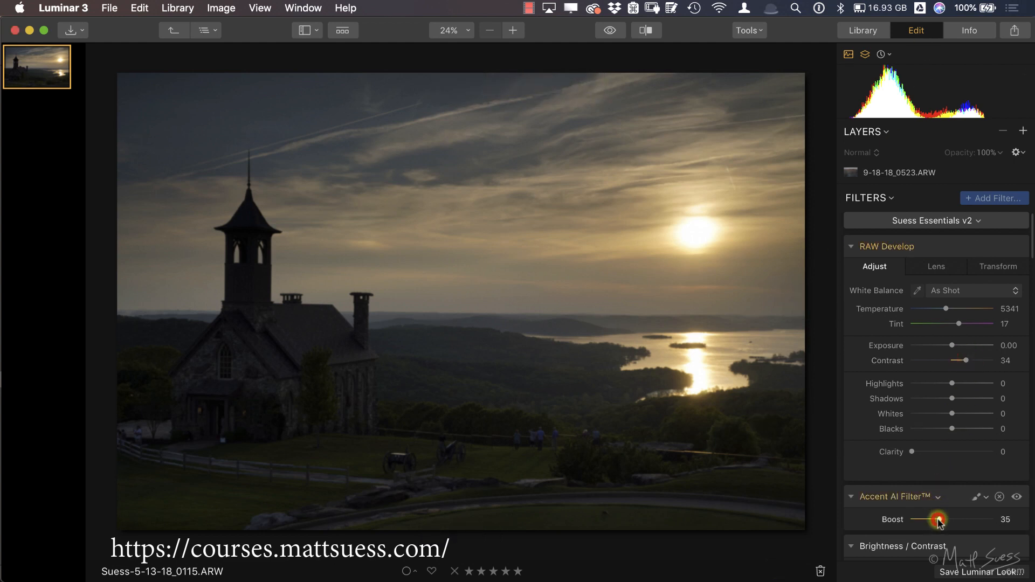
# Step: Compare the library and edit views of the chapel sunset photo and return to All Photos
pyautogui.click(862, 31)
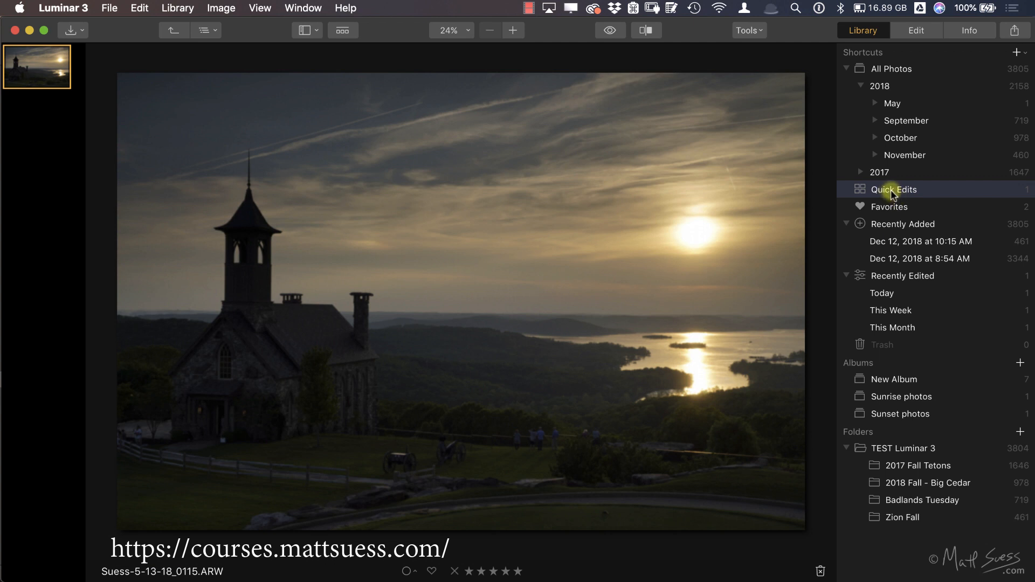
pyautogui.click(910, 36)
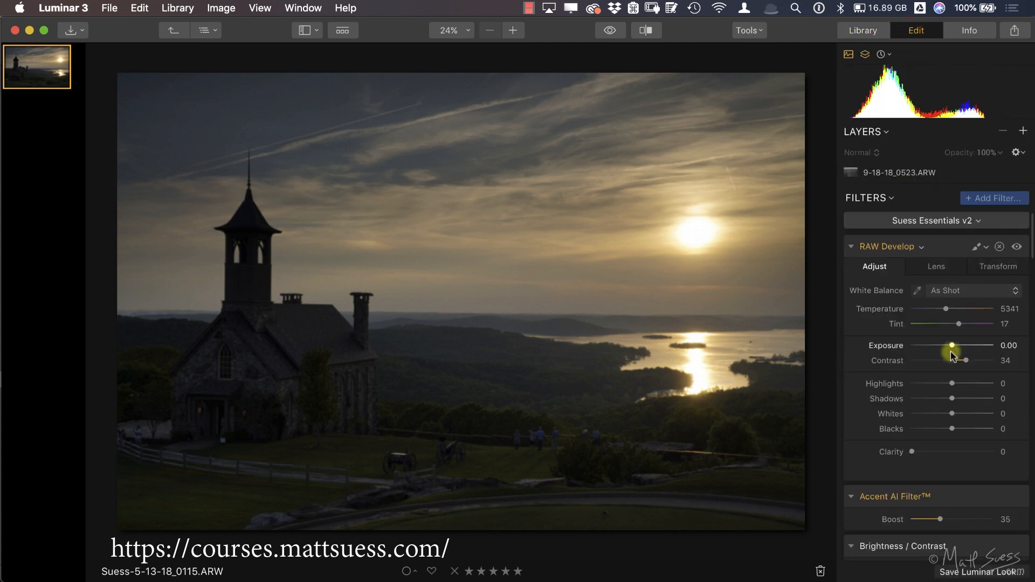
pyautogui.click(863, 30)
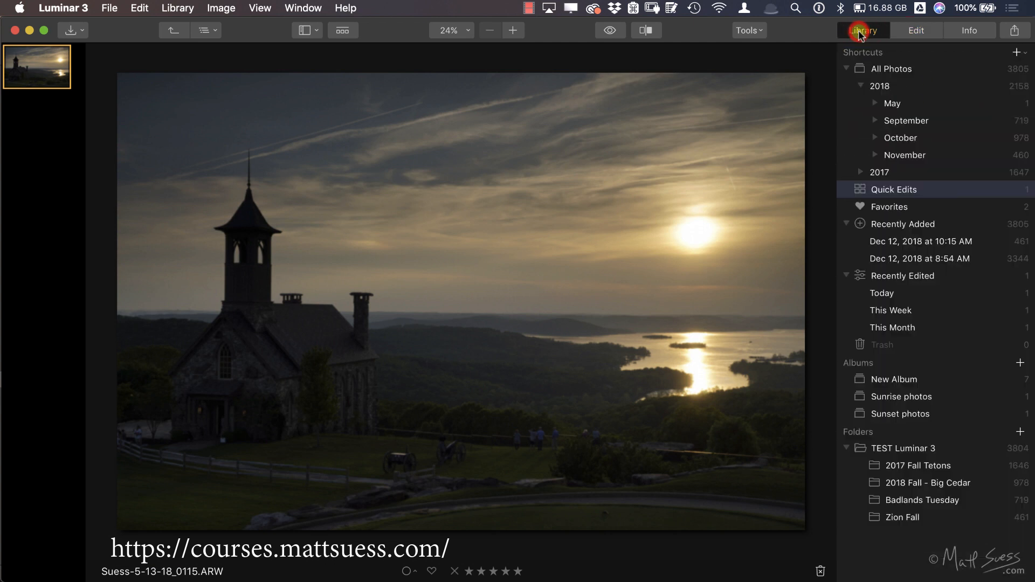
pyautogui.click(856, 69)
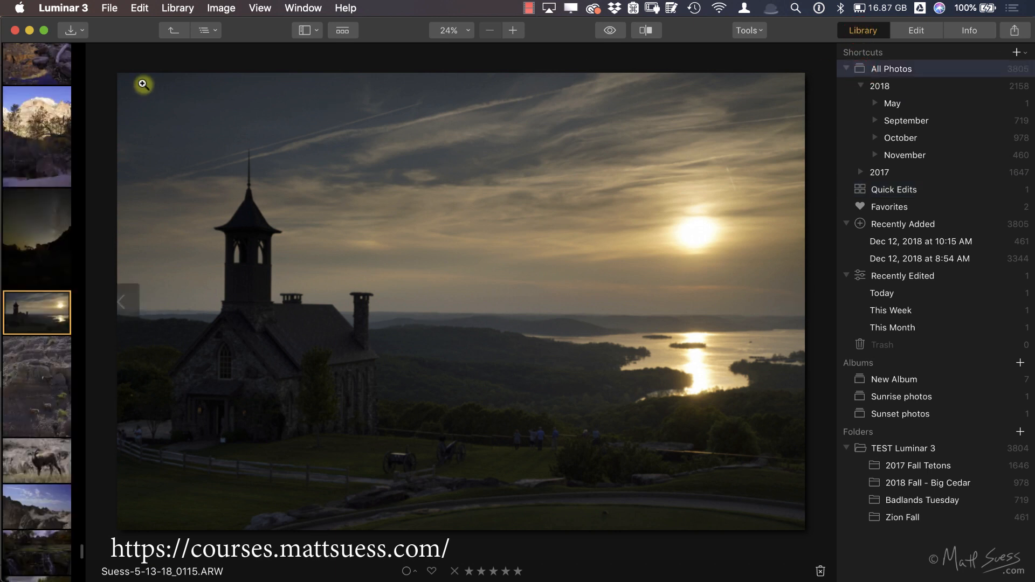
# Step: Start an image import into the TEST Luminar 3 folder and choose TEST Duplicates Import as the source, checking its Black and White and Color subfolders
pyautogui.click(75, 31)
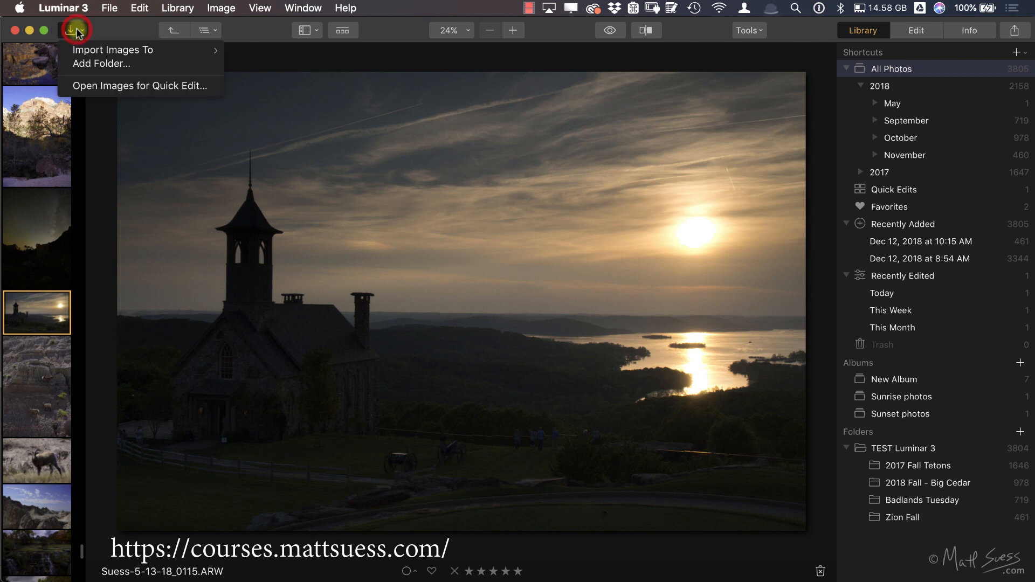
pyautogui.moveTo(160, 54)
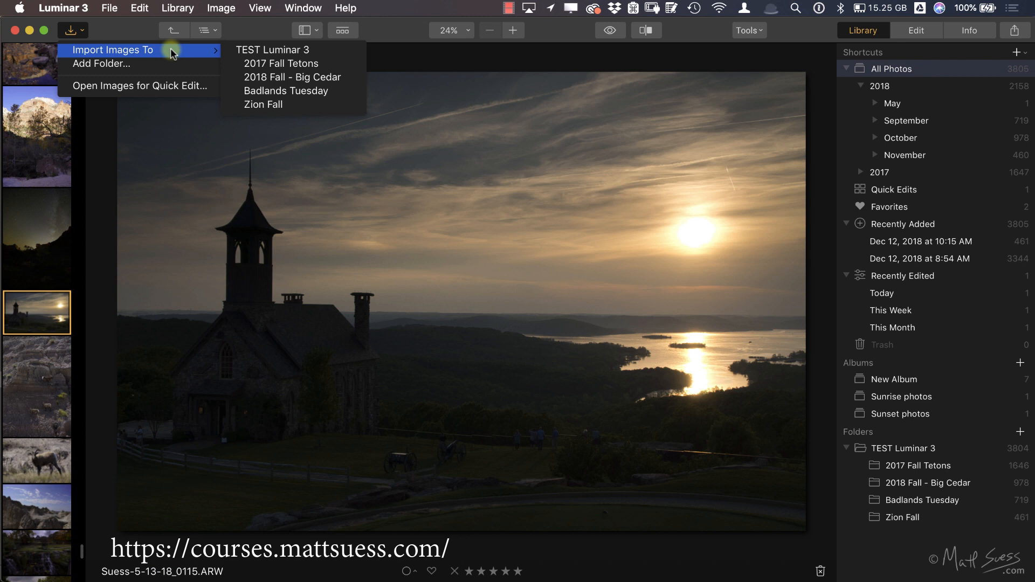
pyautogui.click(265, 51)
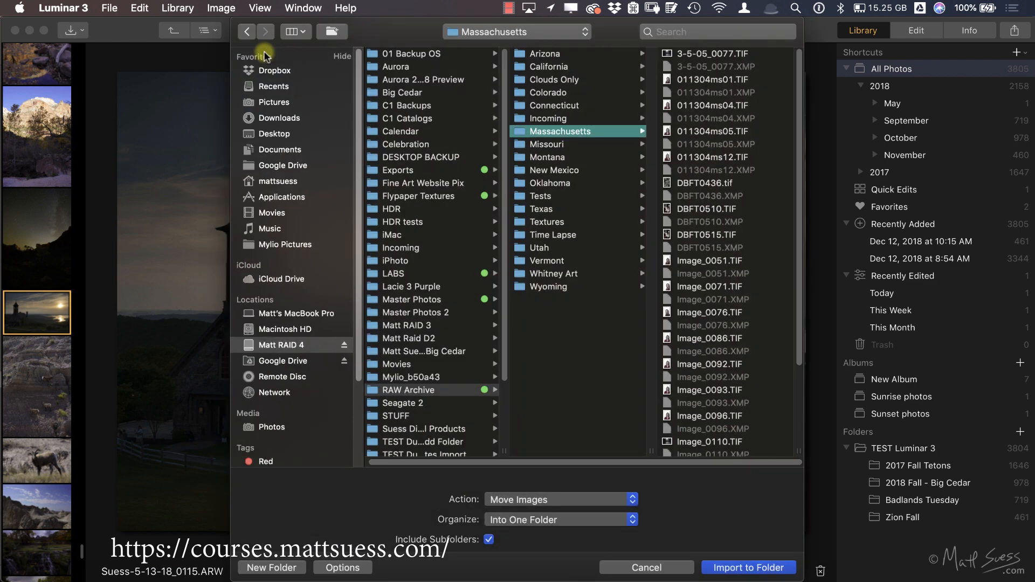
pyautogui.scroll(-3, 392, 378)
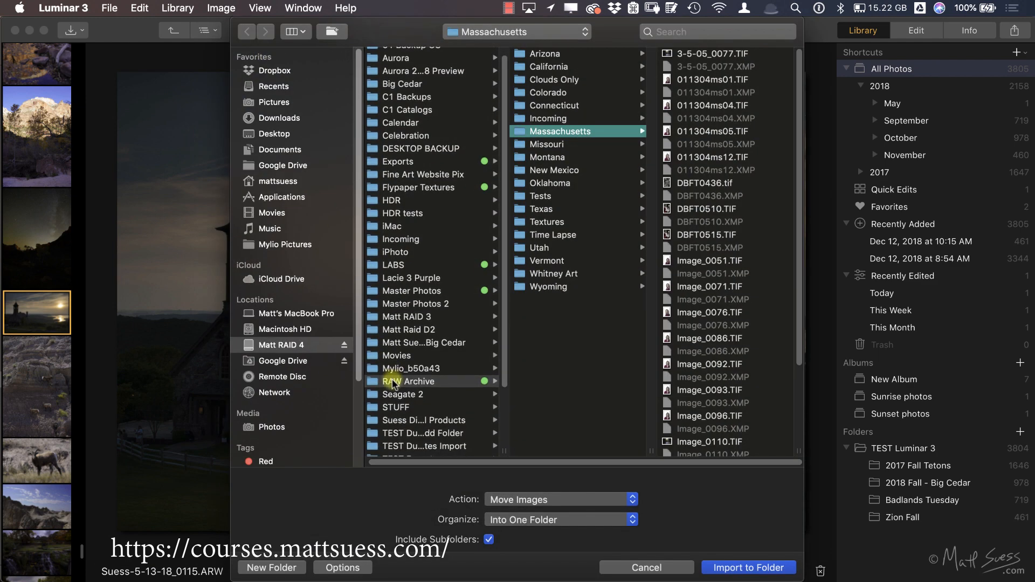
pyautogui.click(426, 417)
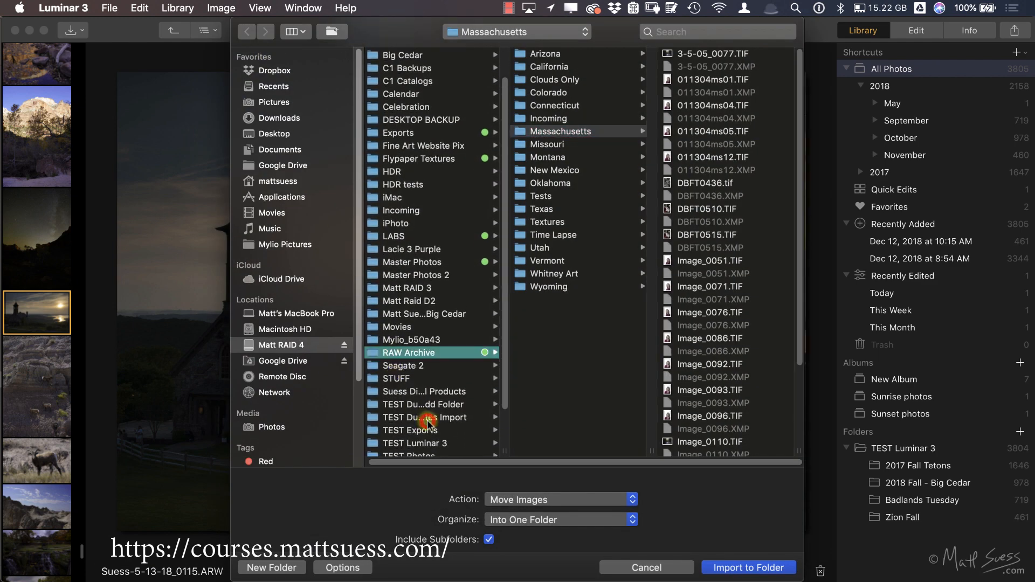
pyautogui.click(565, 53)
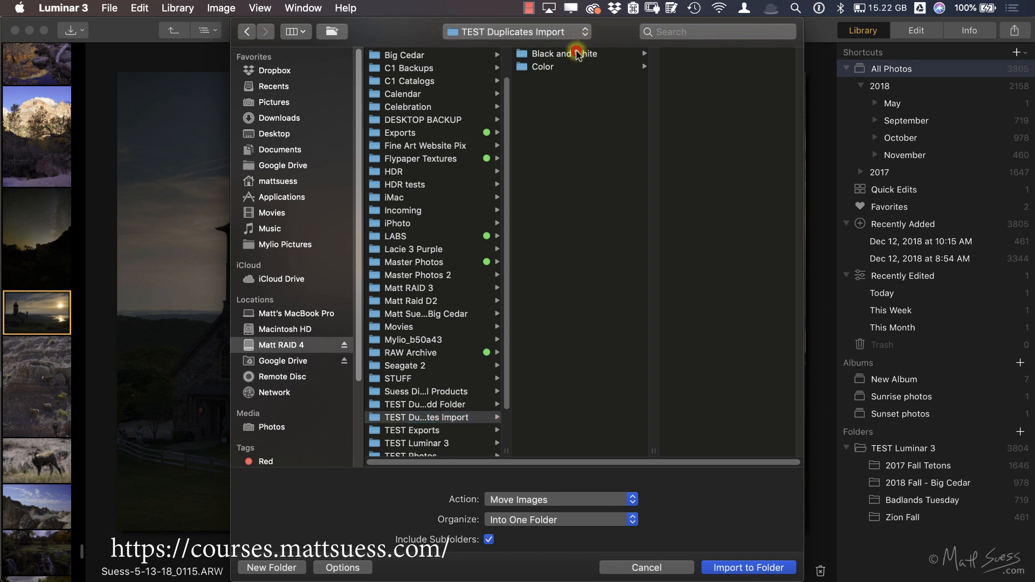
pyautogui.click(551, 67)
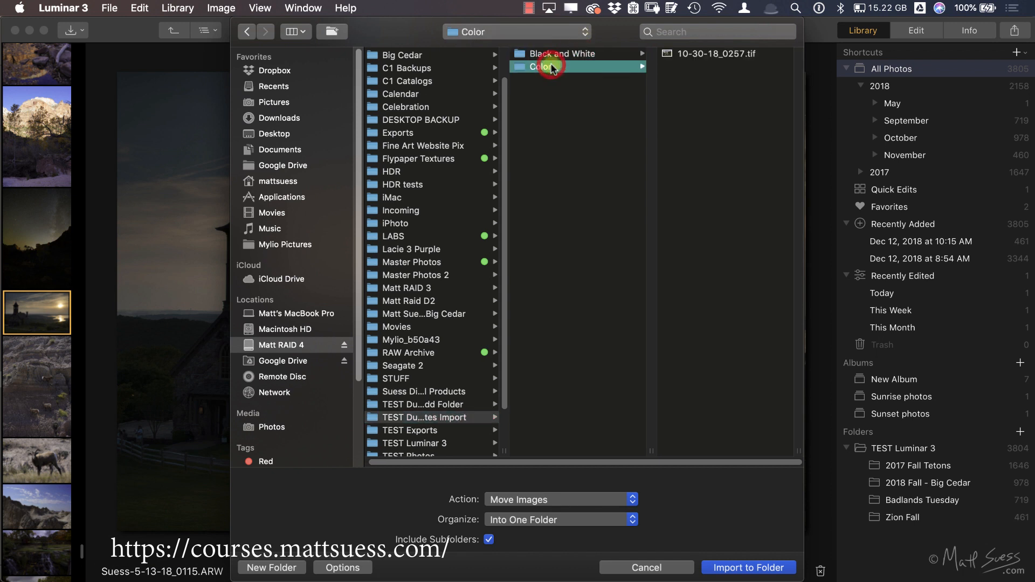
pyautogui.click(376, 419)
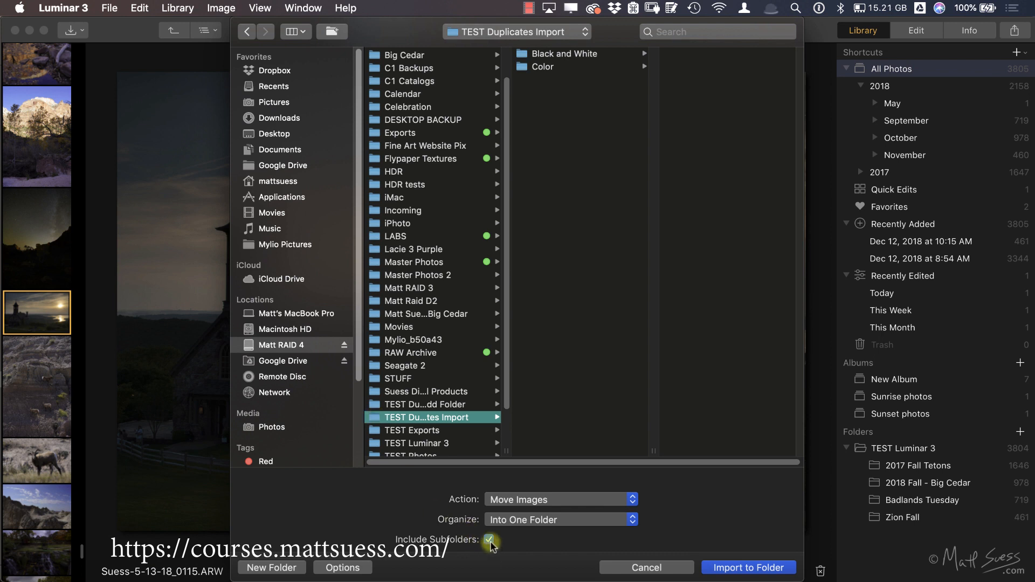
# Step: Import the images into TEST Luminar 3 with the Move Images action, subfolders included, and Keep Existing Folder Structure
pyautogui.click(575, 500)
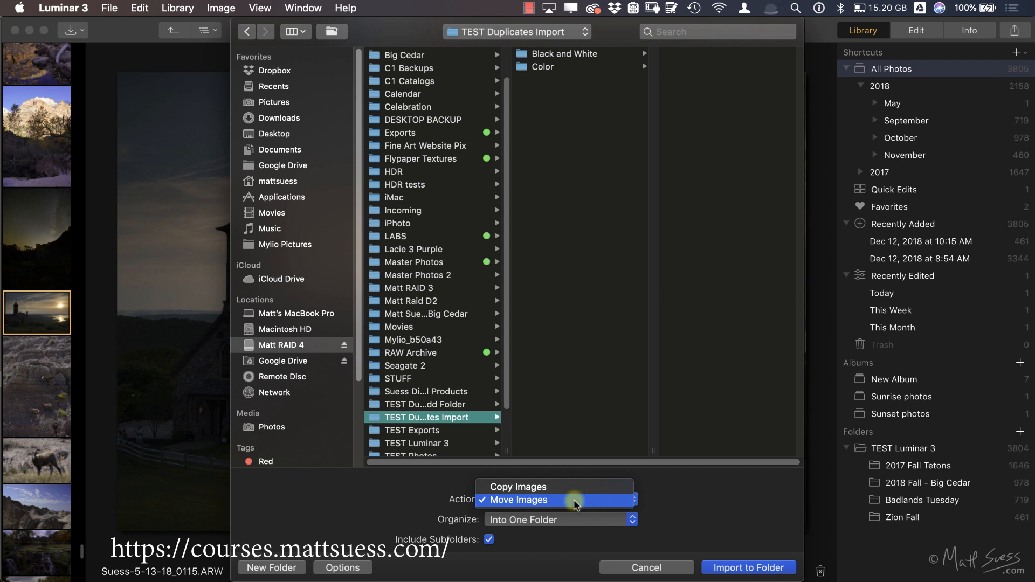
pyautogui.click(672, 504)
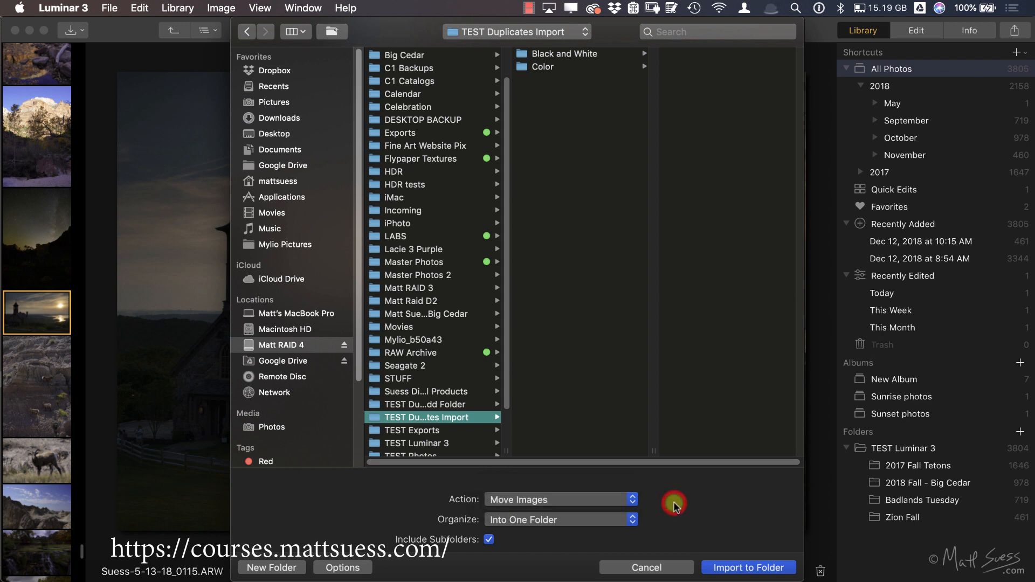
pyautogui.click(554, 522)
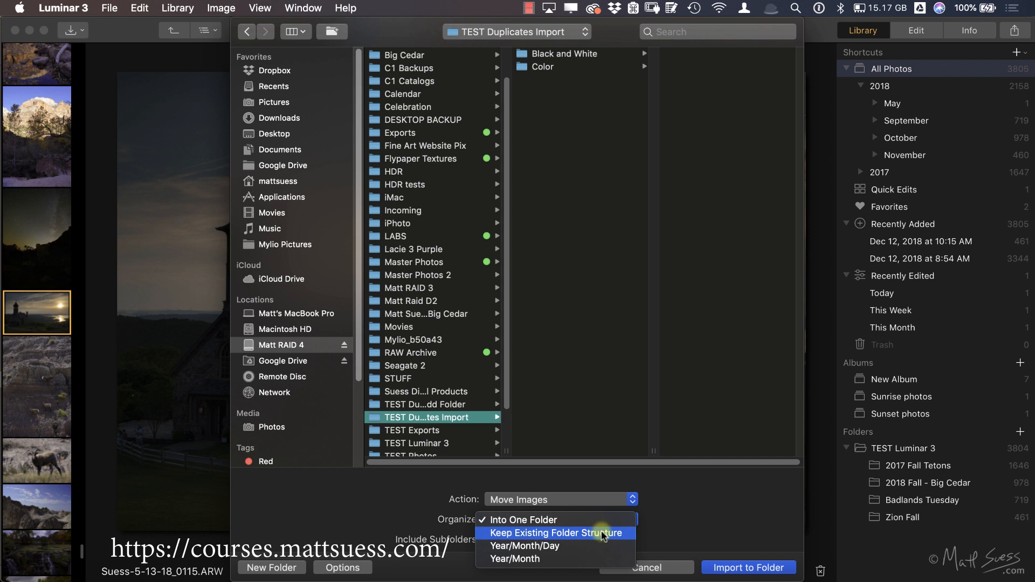
pyautogui.click(572, 534)
pyautogui.click(735, 566)
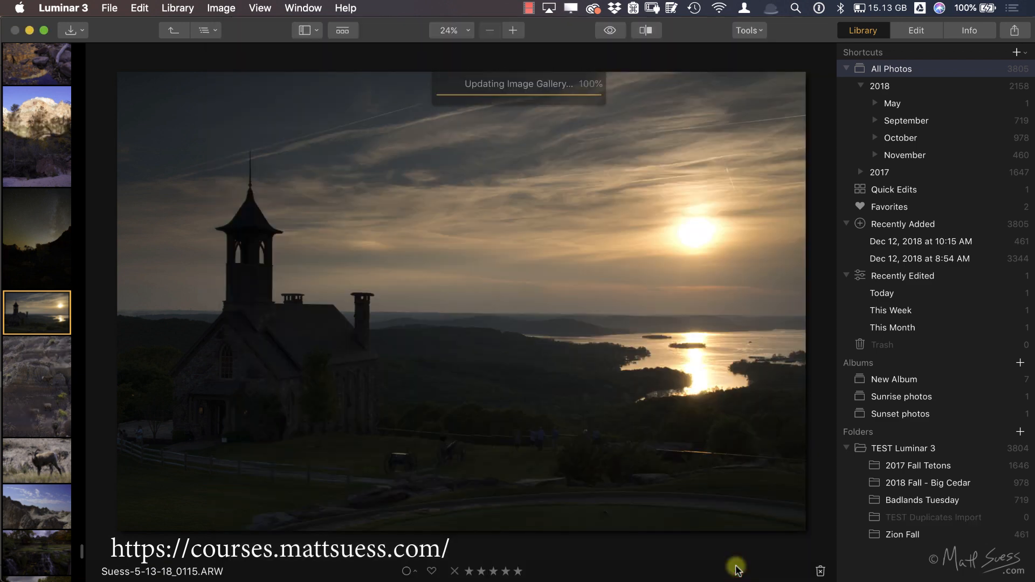
# Step: View the imported TEST Duplicates Import folder and its Black and White and Color subfolders in the library
pyautogui.click(860, 518)
pyautogui.click(859, 518)
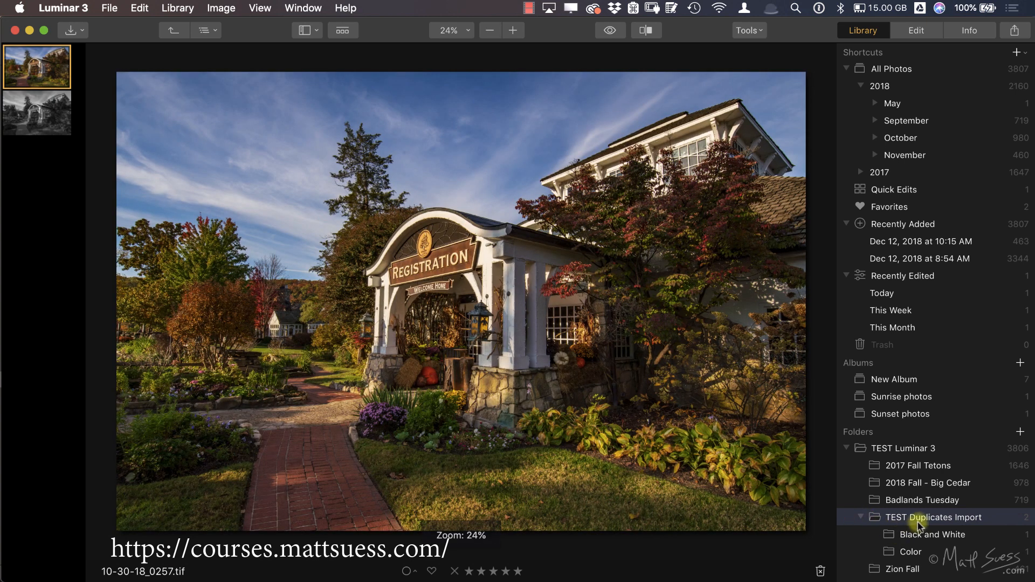
pyautogui.click(948, 535)
pyautogui.click(923, 553)
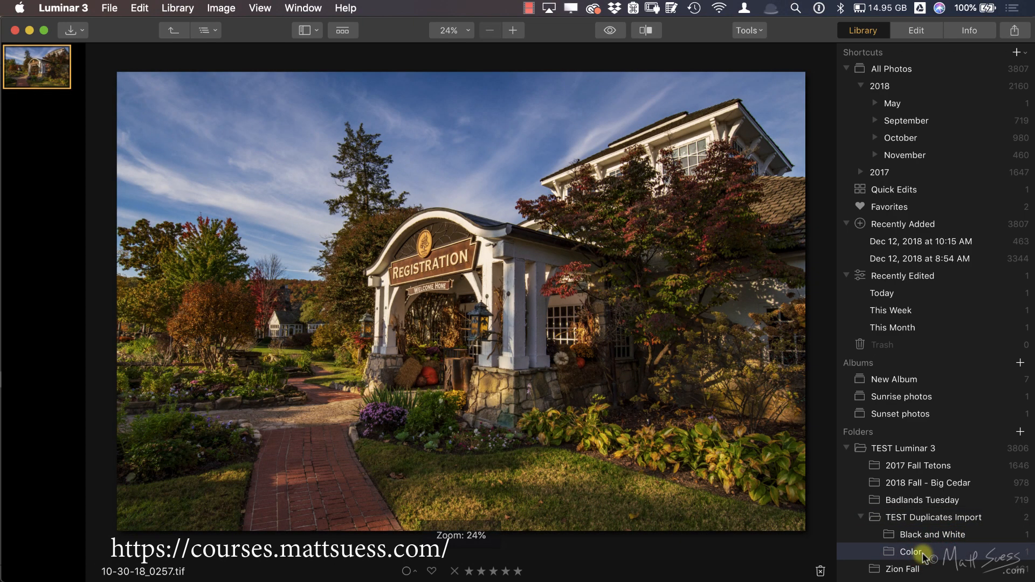
# Step: Switch to Finder and check the original TEST Duplicates Import folder's Black and White and Color subfolders for remaining files
pyautogui.press('super+Tab')
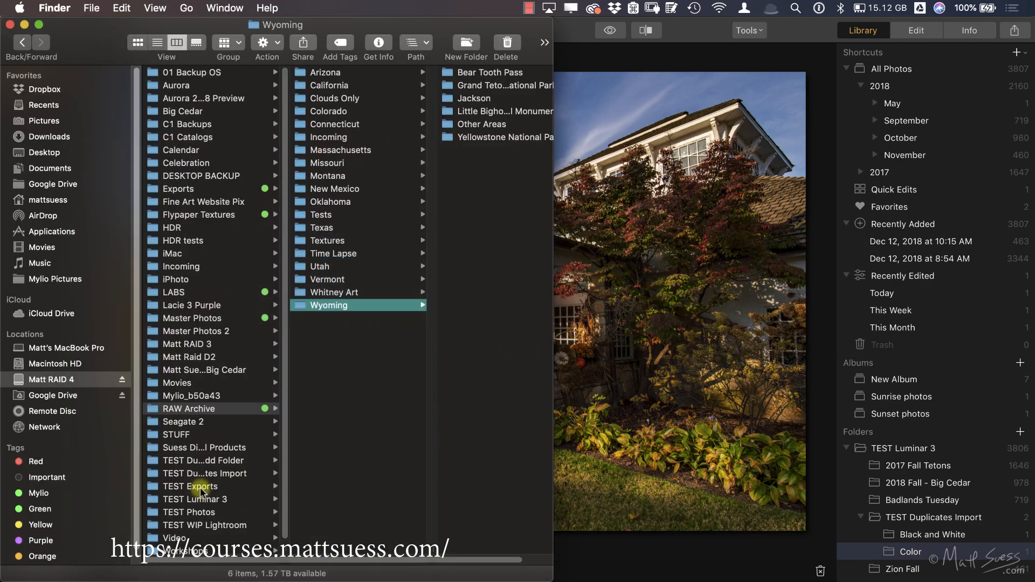
pyautogui.click(201, 473)
pyautogui.click(331, 73)
pyautogui.click(335, 85)
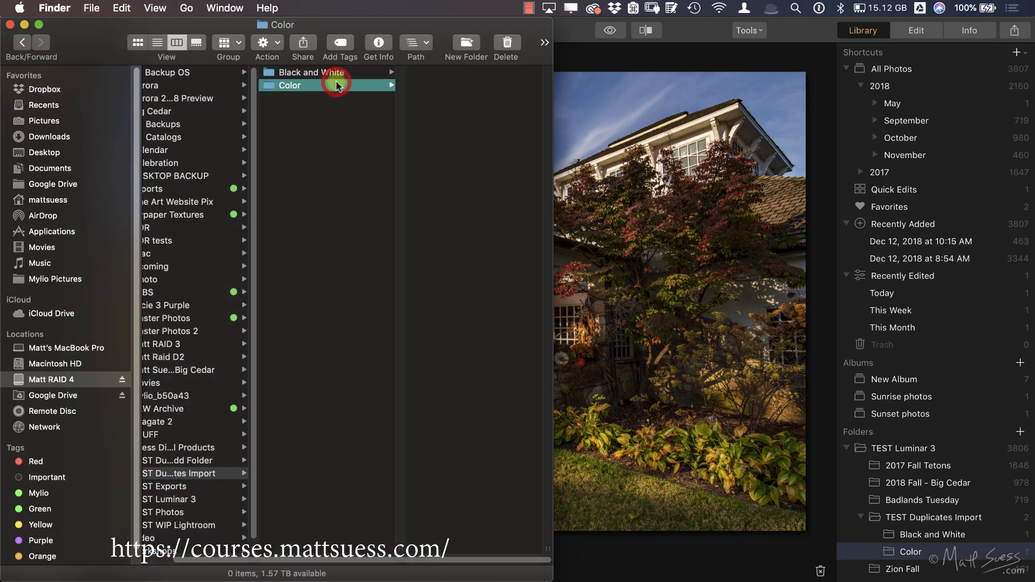
# Step: Check the Black and White and Color subfolders of TEST Duplicates Import inside the TEST Luminar 3 folder on disk
pyautogui.click(187, 500)
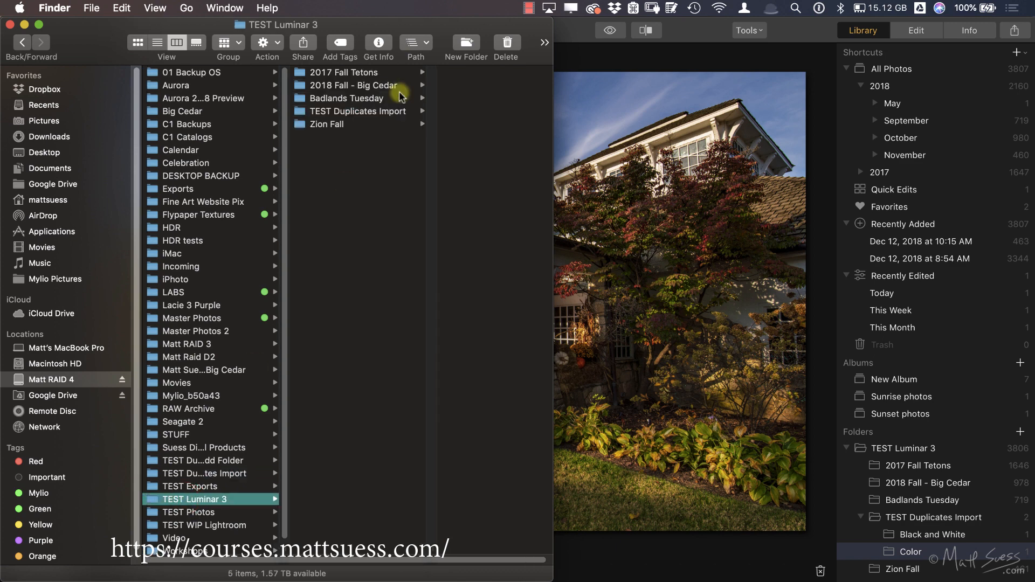
pyautogui.click(389, 111)
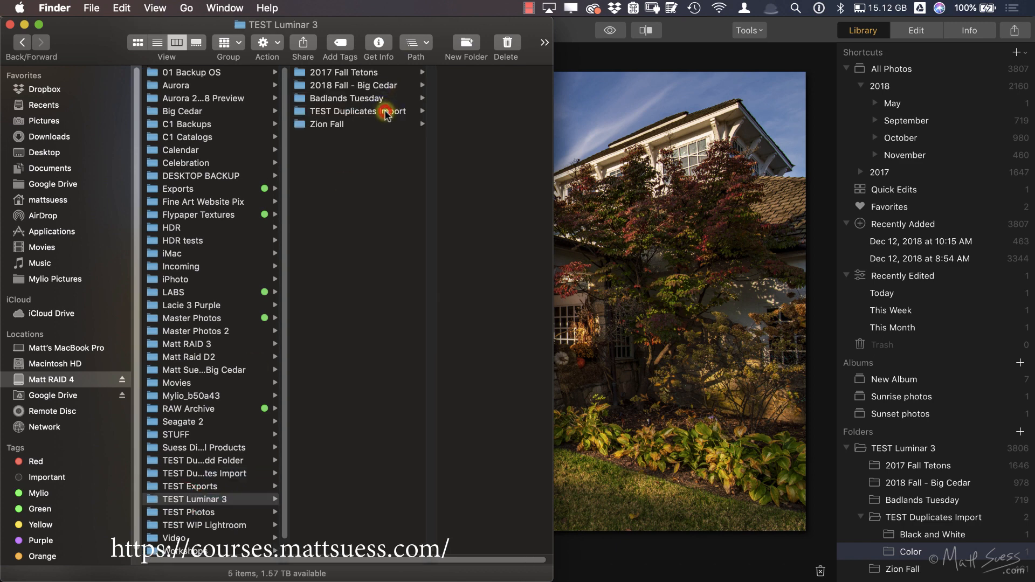
pyautogui.click(434, 72)
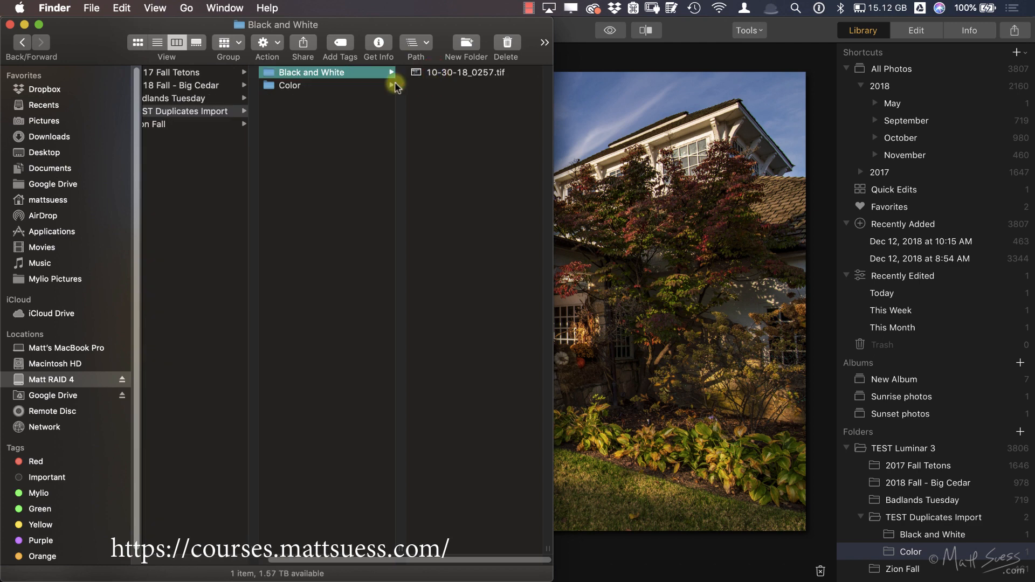
pyautogui.click(356, 85)
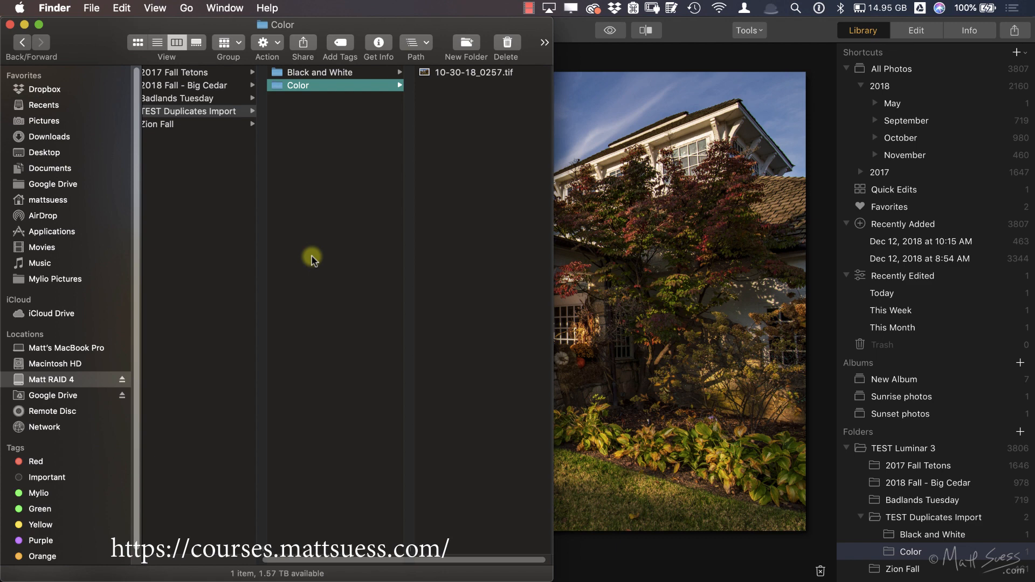
# Step: Open a second Finder window beside the first and show the Color subfolder of the original TEST Duplicates Import folder
pyautogui.press('super+n')
pyautogui.moveTo(455, 178); pyautogui.dragTo(567, 98)
pyautogui.moveTo(472, 219); pyautogui.dragTo(555, 205)
pyautogui.scroll(-5, 726, 279)
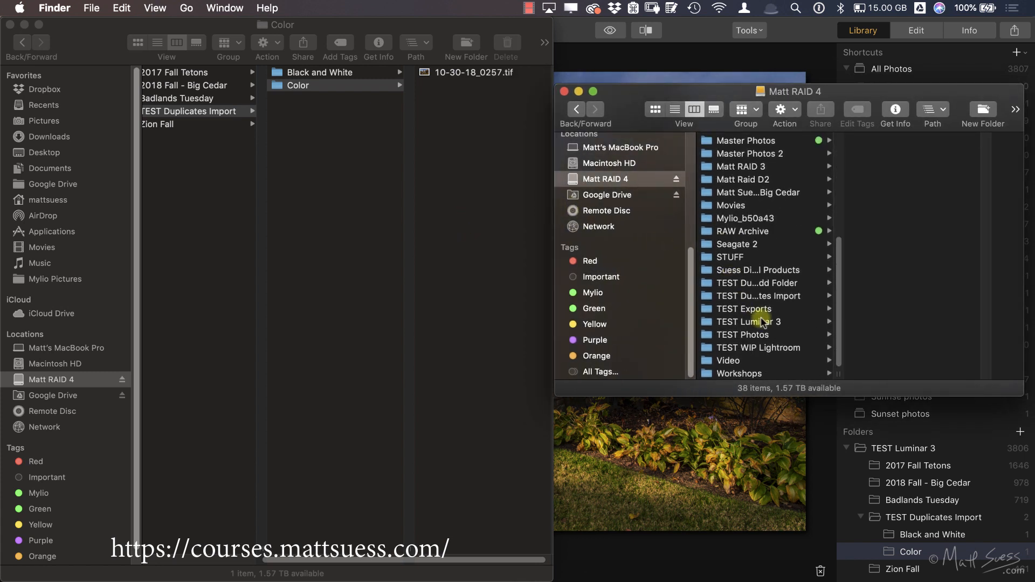
pyautogui.click(750, 296)
pyautogui.click(877, 152)
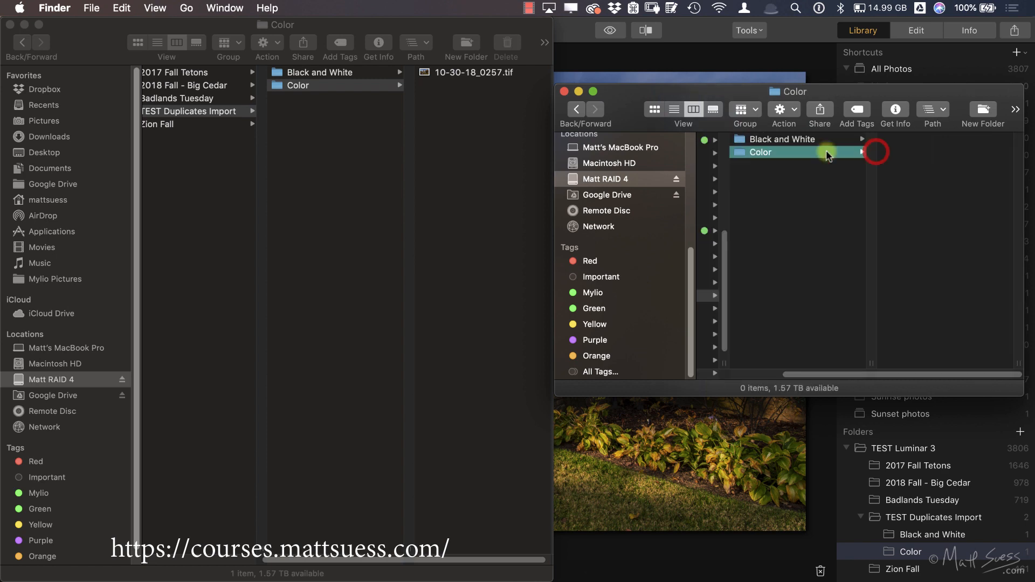
# Step: Move both 10-30-18_0257.tif files from the TEST Luminar 3 import back to the original Color and Black and White folders
pyautogui.click(450, 145)
pyautogui.moveTo(426, 73); pyautogui.dragTo(908, 230)
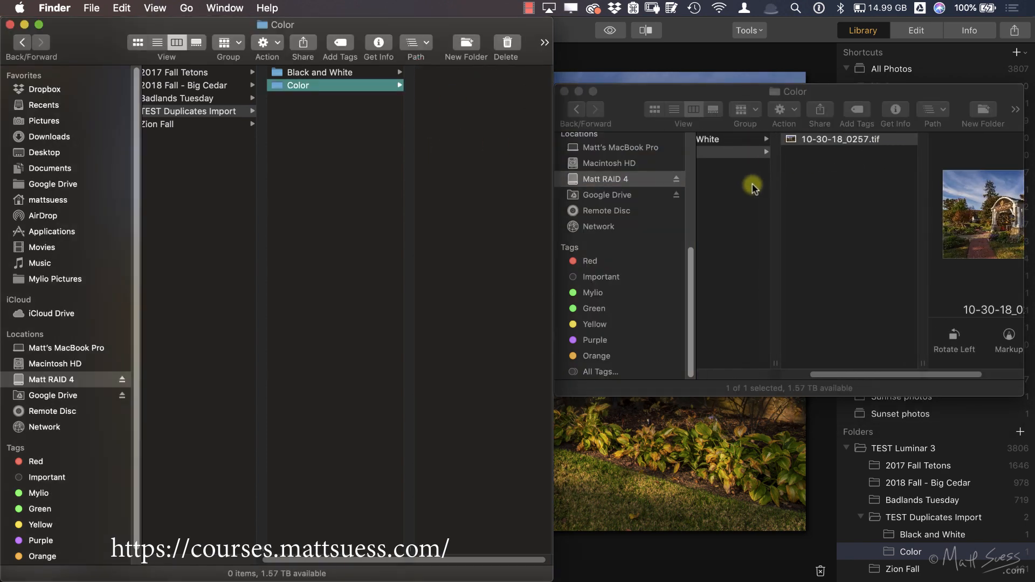
pyautogui.click(723, 139)
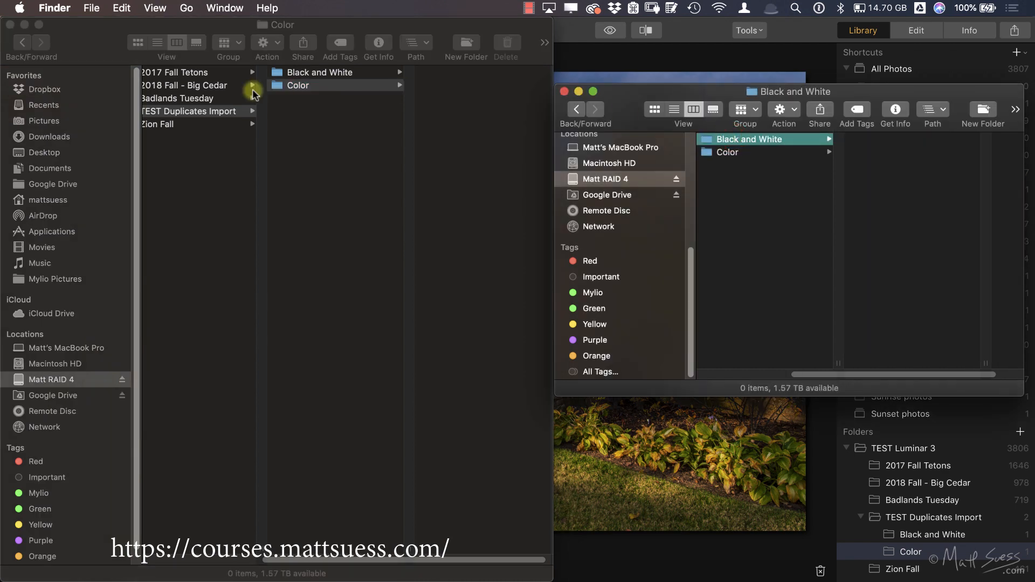
pyautogui.click(300, 74)
pyautogui.moveTo(415, 71); pyautogui.dragTo(878, 178)
# Step: Switch to Luminar 3 and permanently delete the TEST Duplicates Import folder from TEST Luminar 3
pyautogui.click(792, 41)
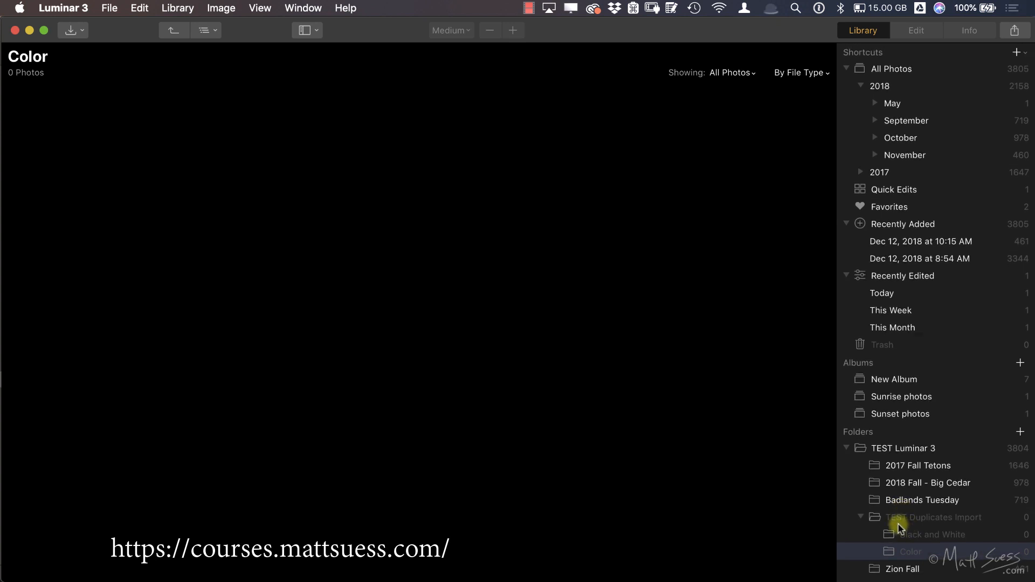
pyautogui.click(876, 517)
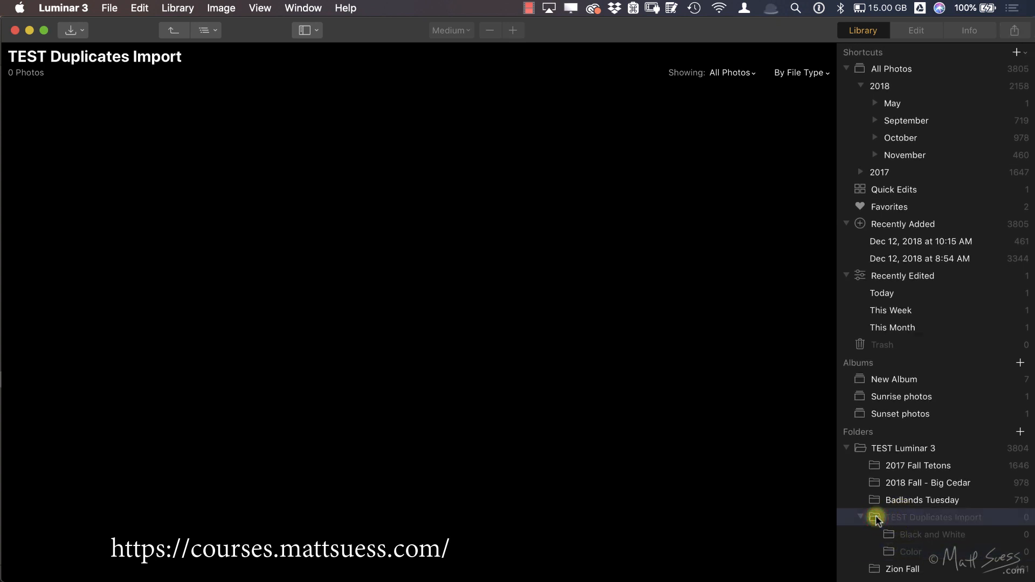
pyautogui.rightClick(877, 517)
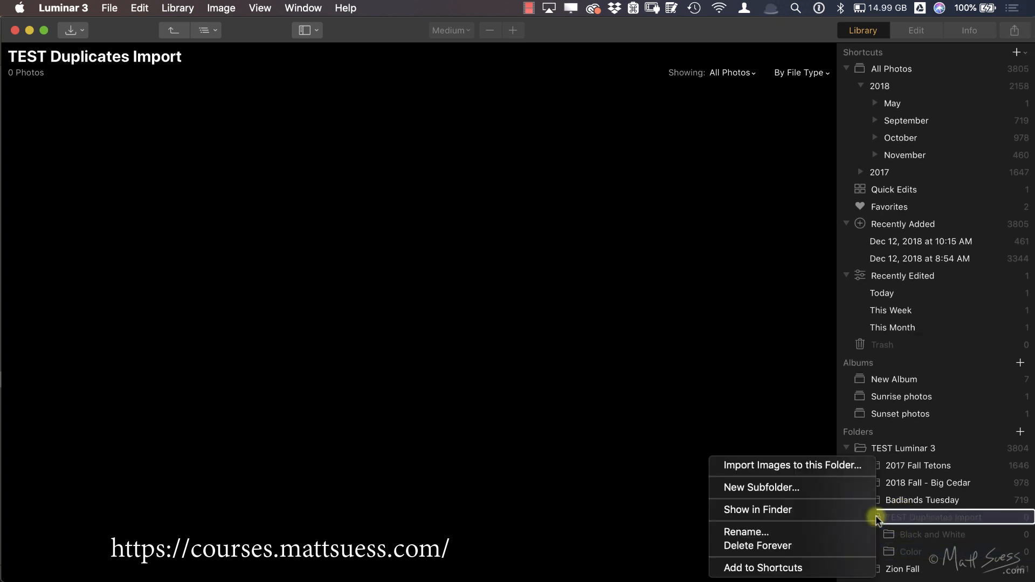
pyautogui.click(823, 546)
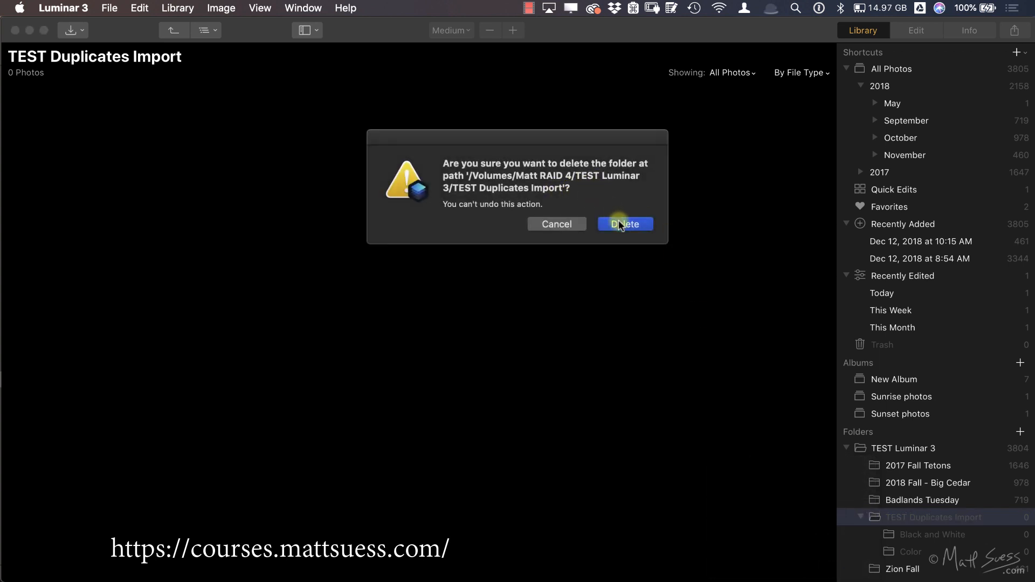
pyautogui.click(624, 224)
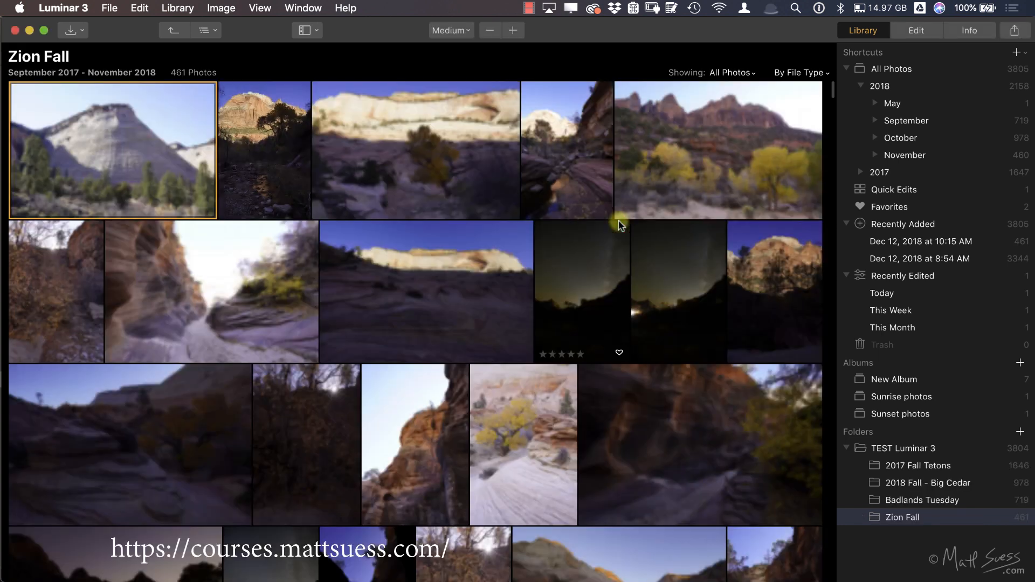
# Step: Switch to Finder and view the contents of the original TEST Duplicates Import folder on the RAID drive
pyautogui.press('super+Tab')
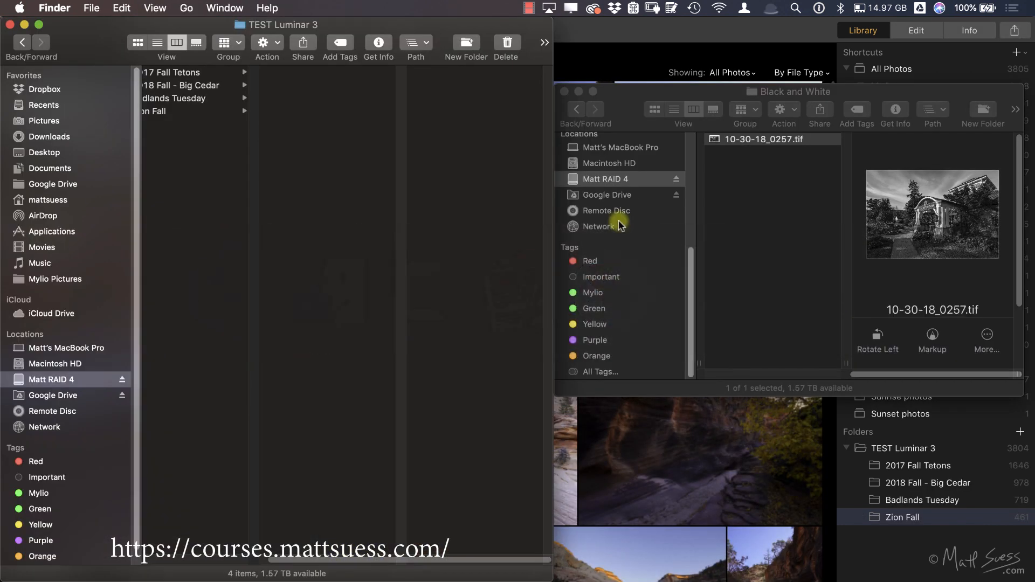
pyautogui.hscroll(-5, 349, 231)
pyautogui.click(224, 474)
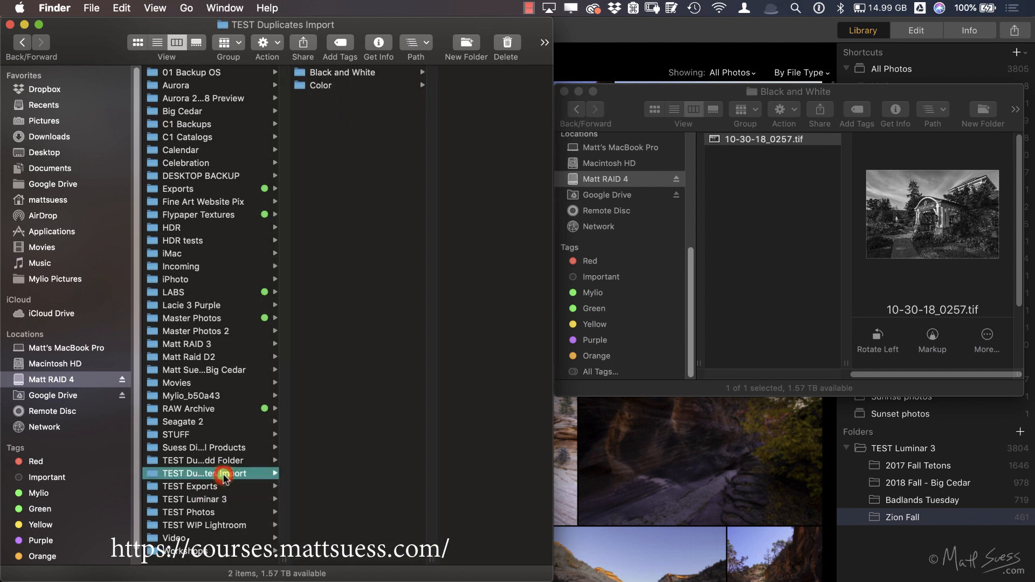
# Step: Check the contents of the Black and White and Color subfolders in the original TEST Duplicates Import folder
pyautogui.click(379, 73)
pyautogui.click(351, 86)
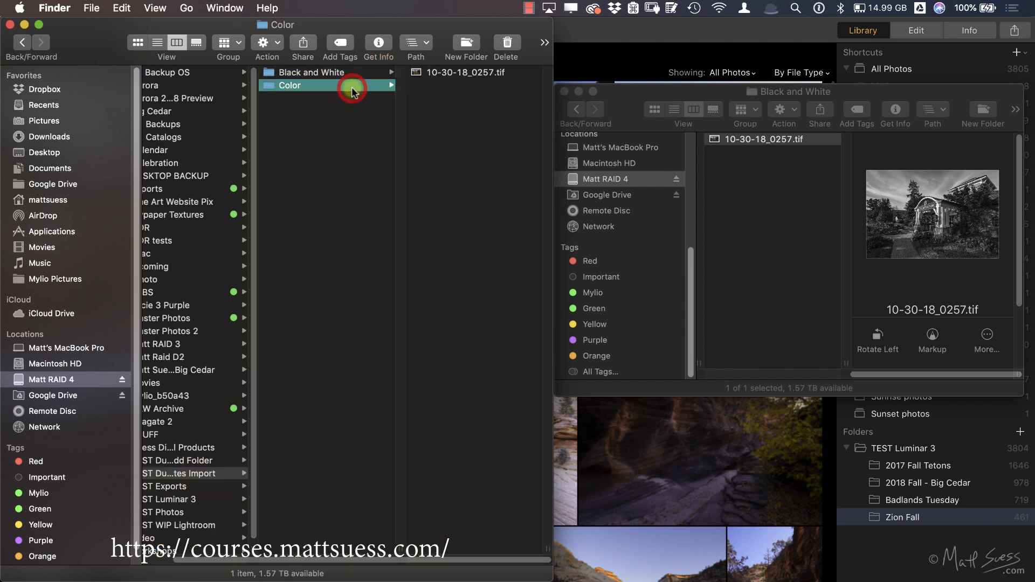
# Step: Switch to Luminar 3 and import TEST Duplicates Import into TEST Luminar 3 by moving the images, organized by Year/Month/Day
pyautogui.press('super+Tab')
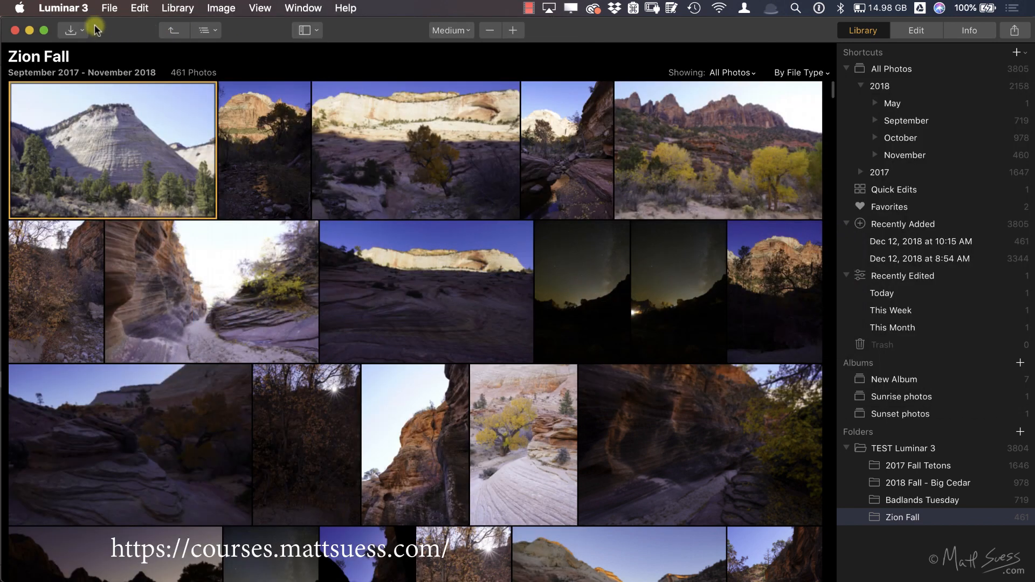
pyautogui.click(77, 30)
pyautogui.moveTo(102, 52)
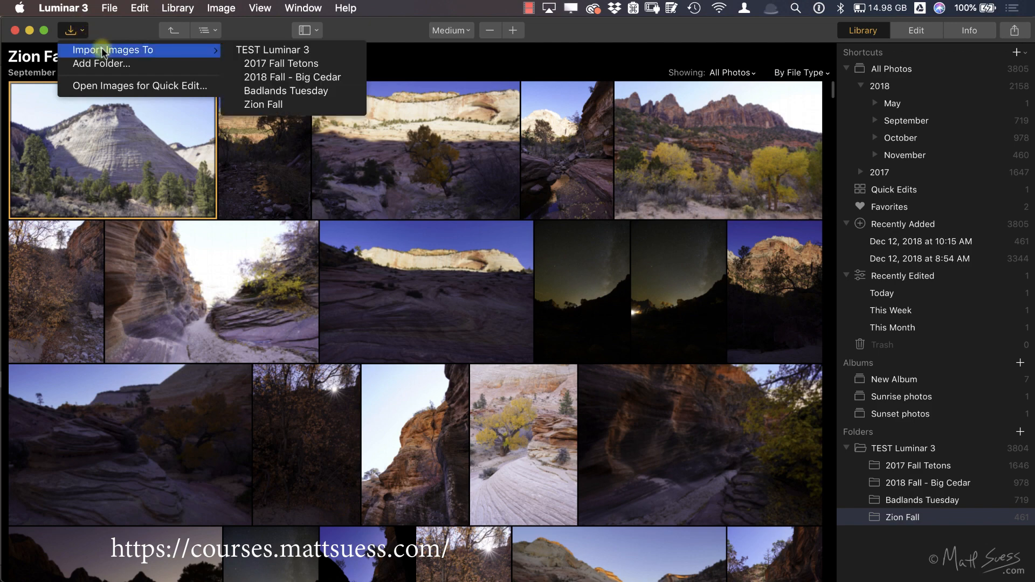
pyautogui.click(269, 51)
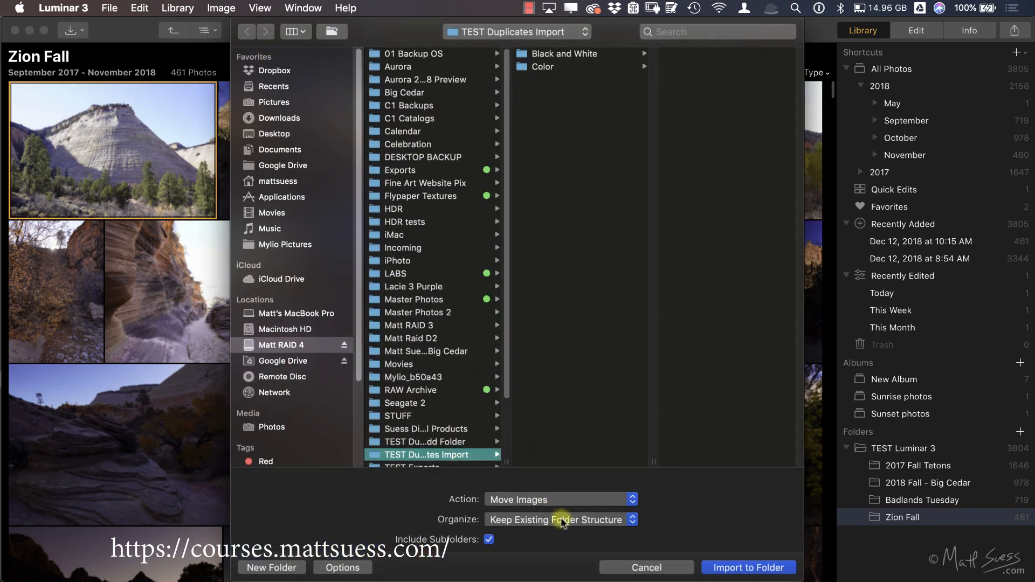
pyautogui.click(562, 521)
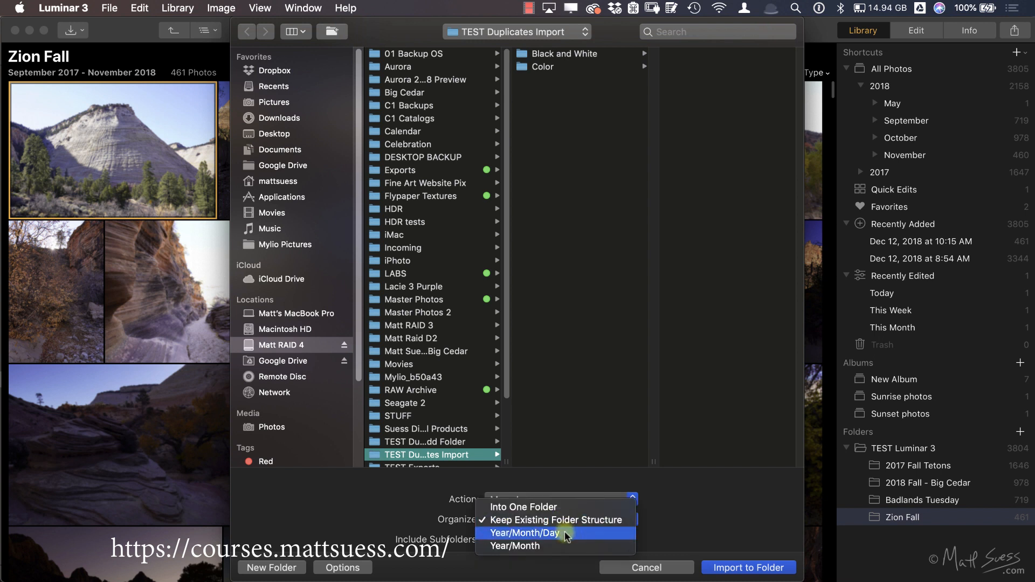
pyautogui.click(565, 532)
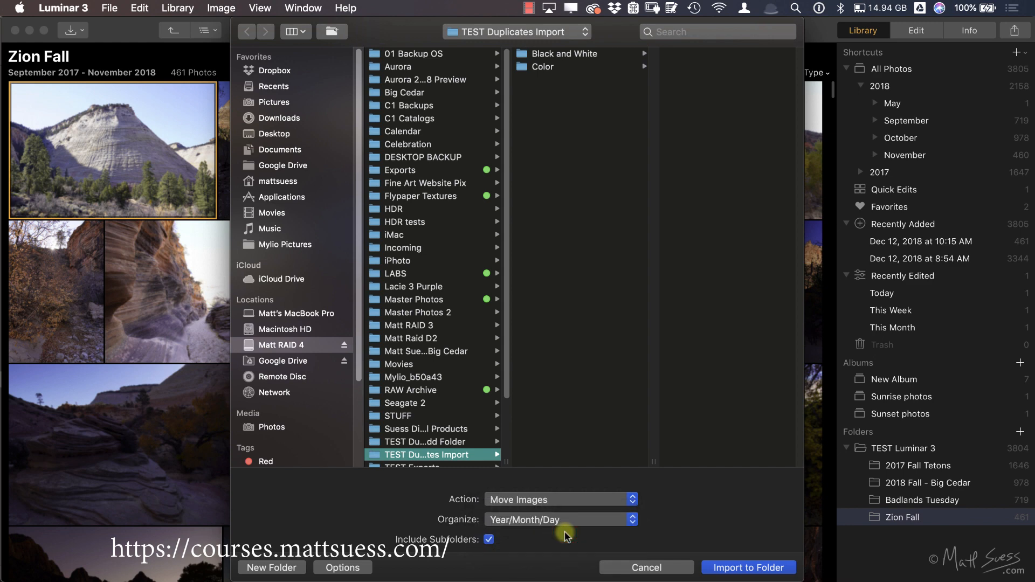
pyautogui.click(750, 568)
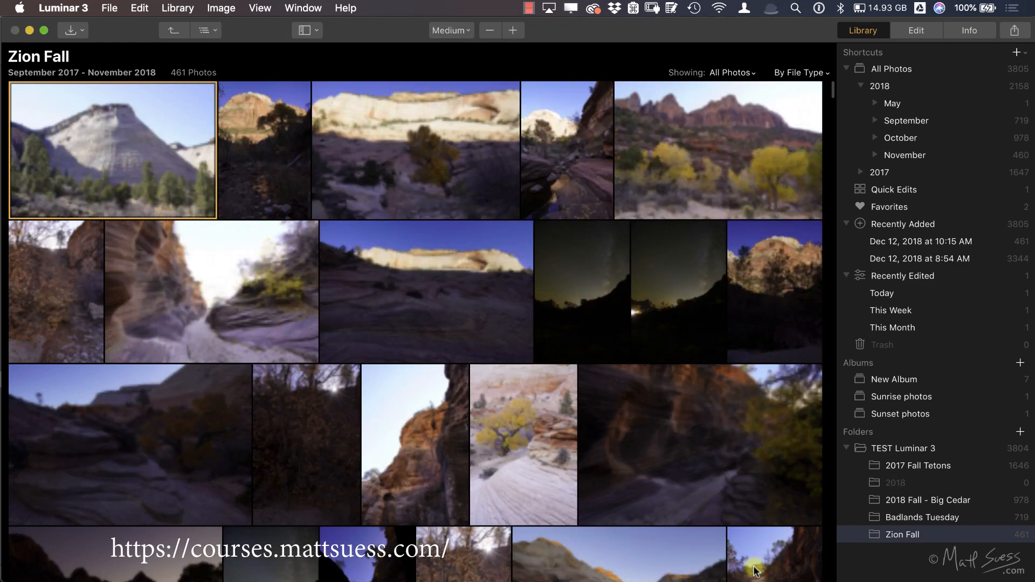
# Step: Expand 2018 and 12 under TEST Luminar 3, view the photo in folder 11, and switch to Finder
pyautogui.click(861, 482)
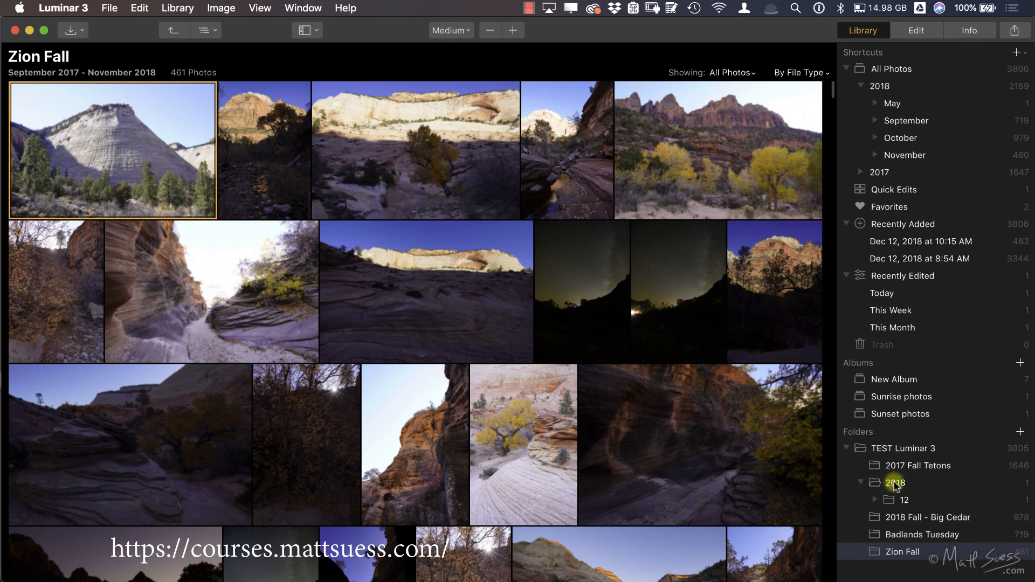
pyautogui.click(875, 500)
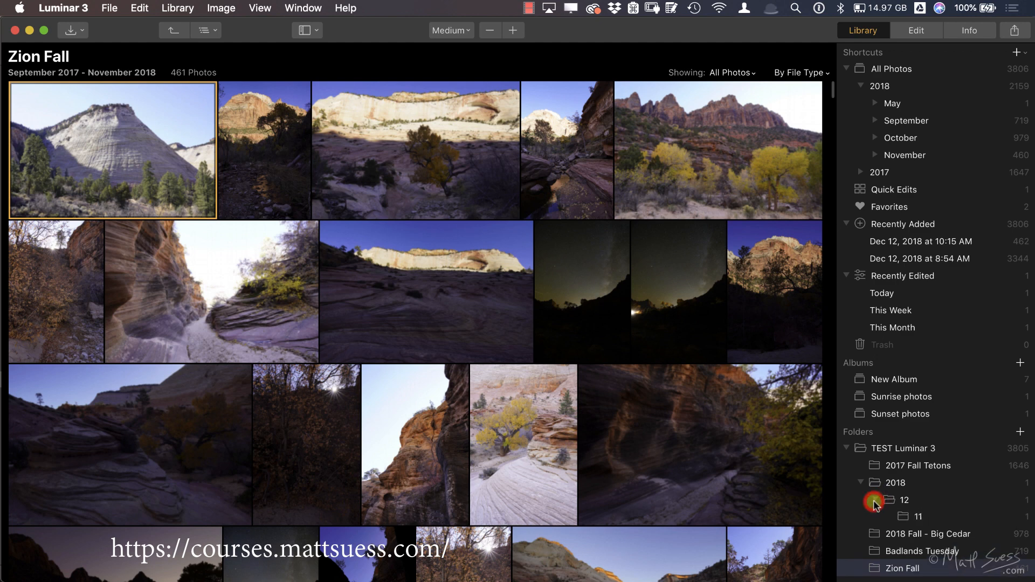
pyautogui.click(905, 519)
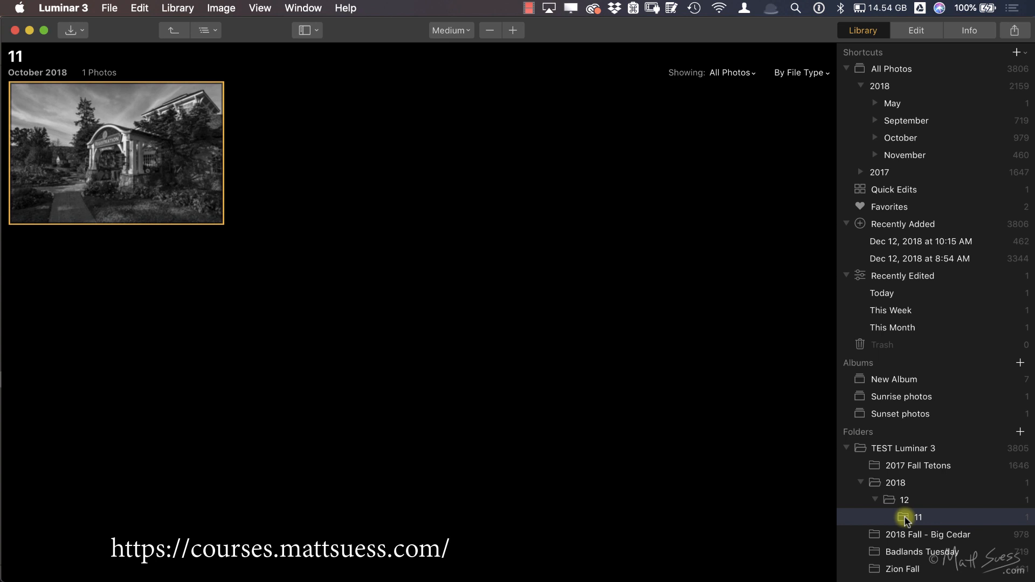
pyautogui.press('super+Tab')
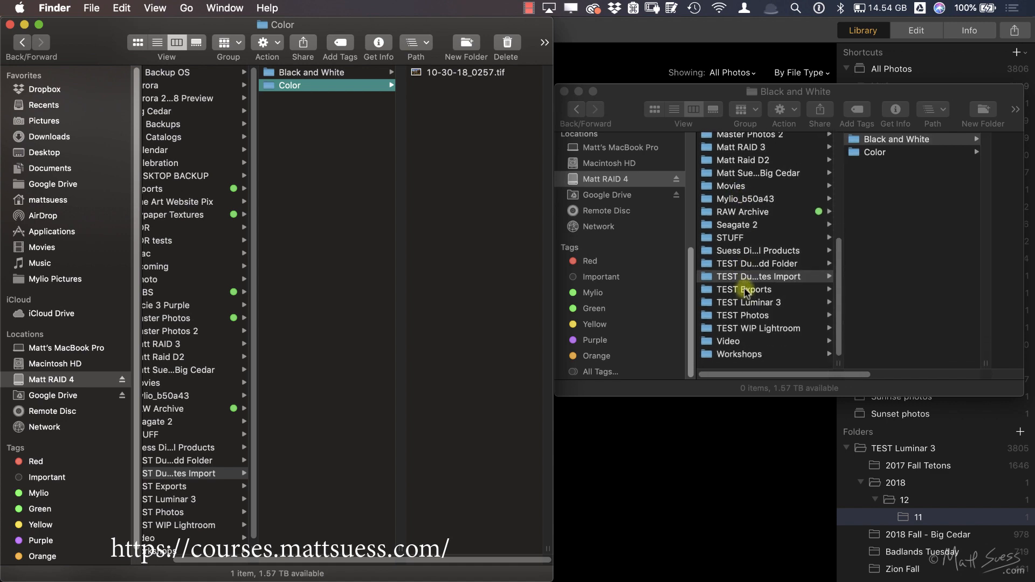
# Step: Return to Luminar 3 and review the Organize options for another import into TEST Luminar 3, cancelling without importing
pyautogui.press('super+Tab')
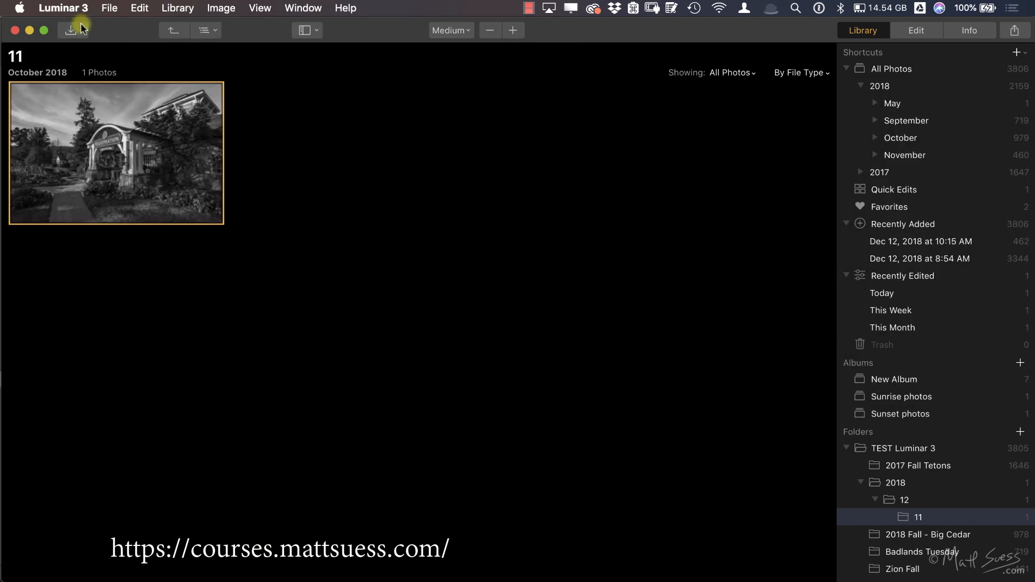
pyautogui.click(78, 30)
pyautogui.moveTo(107, 50)
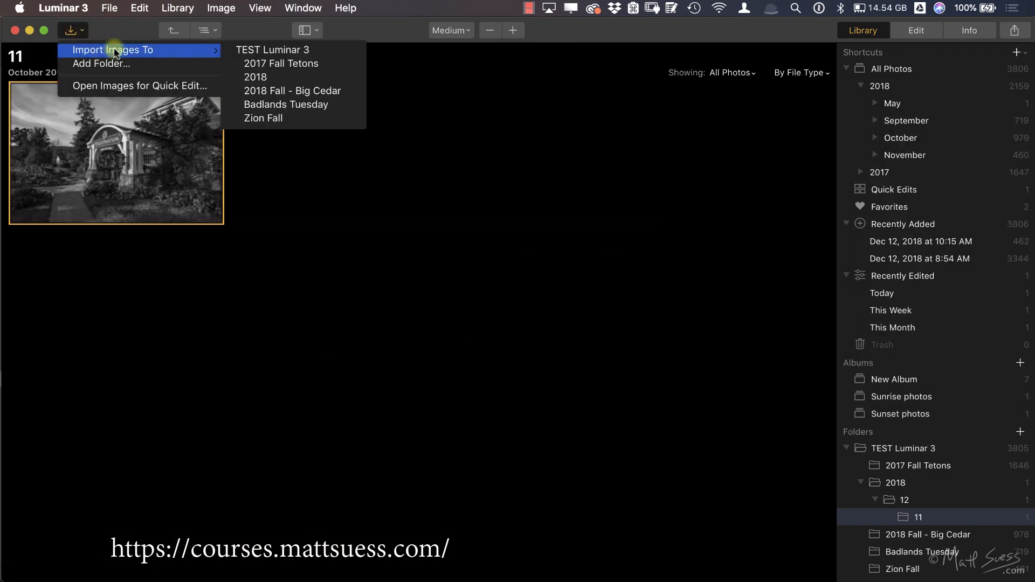
pyautogui.click(312, 49)
pyautogui.click(587, 520)
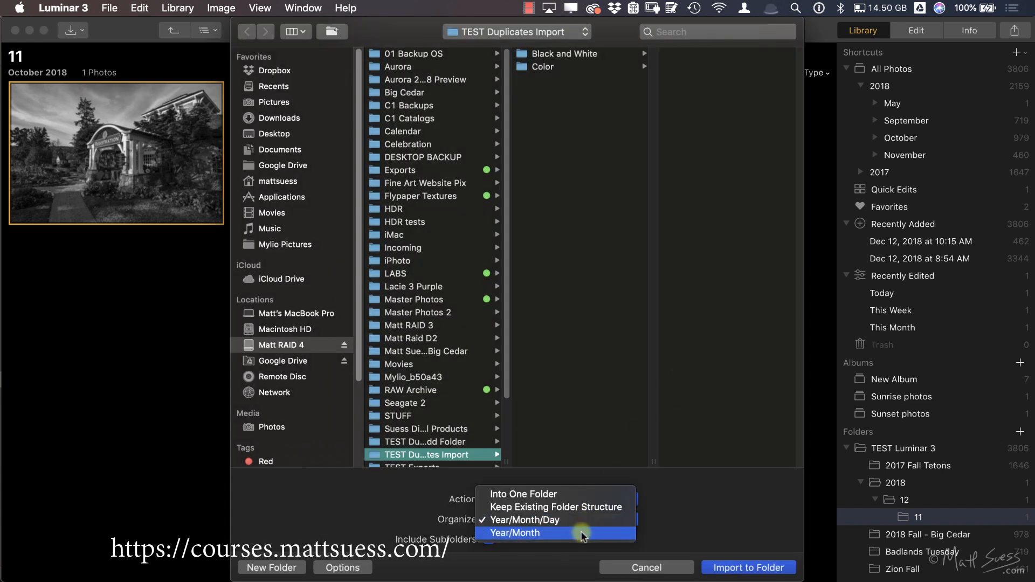
pyautogui.click(730, 475)
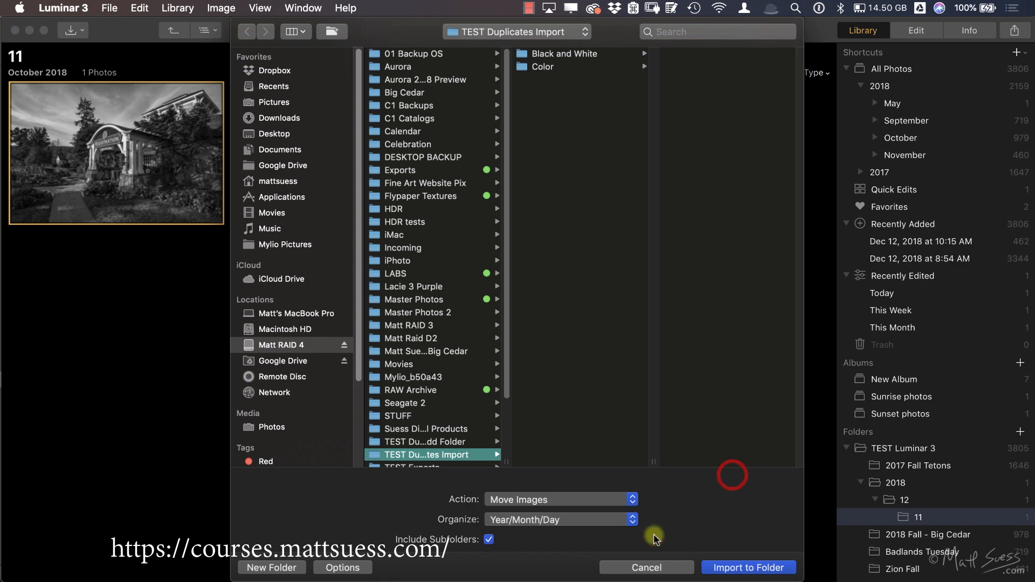
pyautogui.click(651, 567)
# Step: Switch to Finder and check the Color and Black and White subfolders of the original TEST Duplicates Import folder, previewing the Color photo
pyautogui.press('super+Tab')
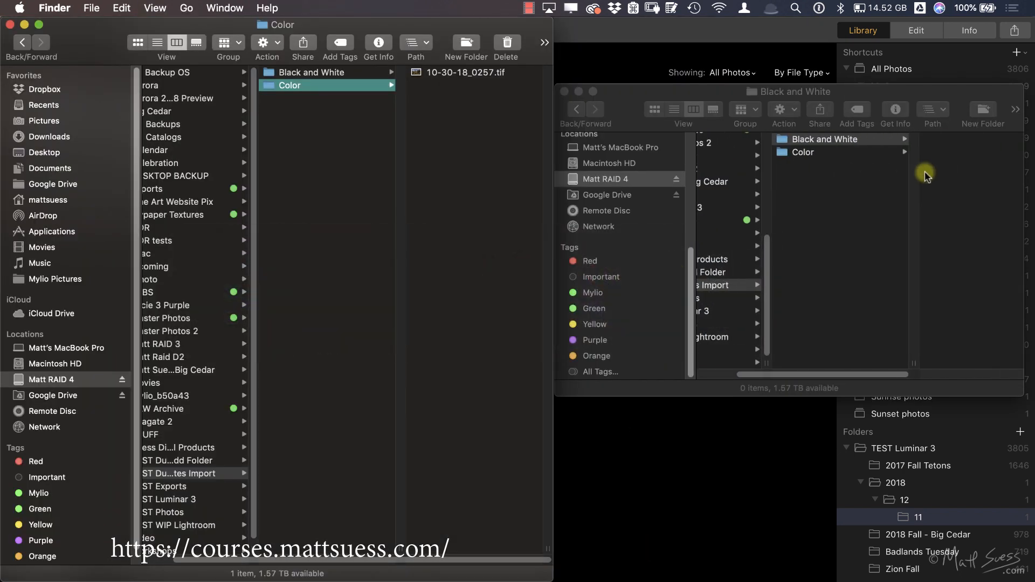
pyautogui.click(843, 153)
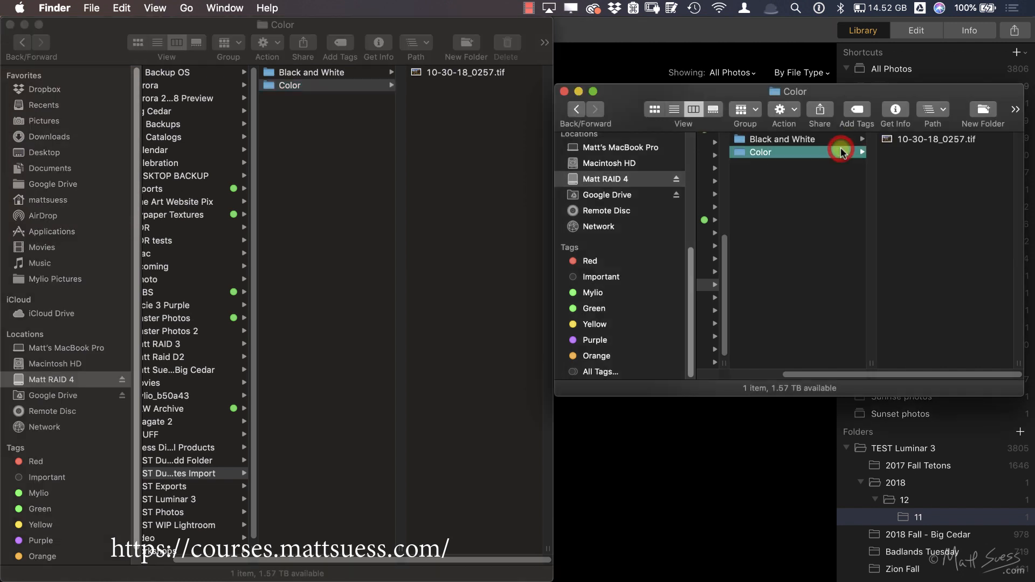
pyautogui.click(905, 139)
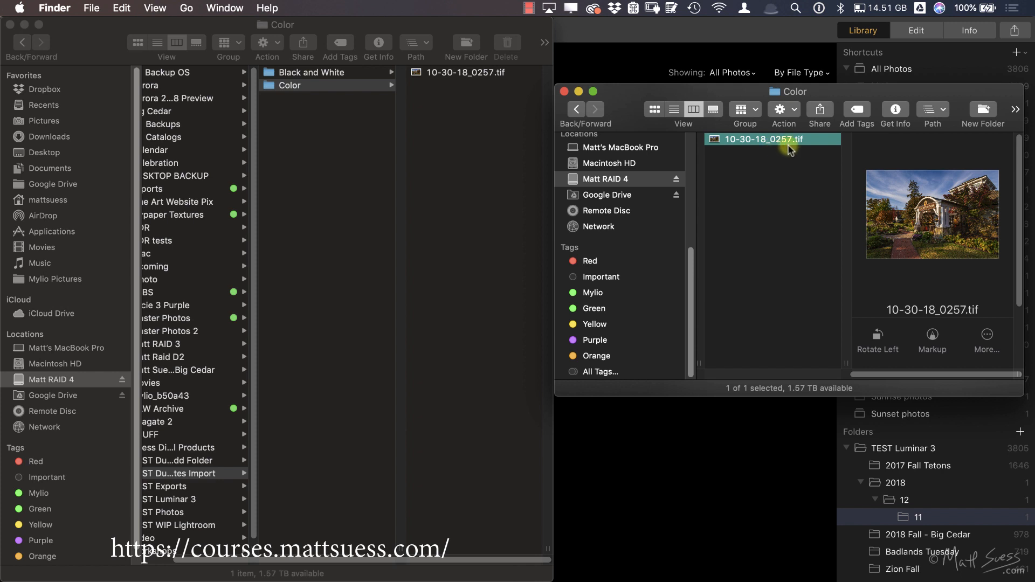
pyautogui.click(340, 74)
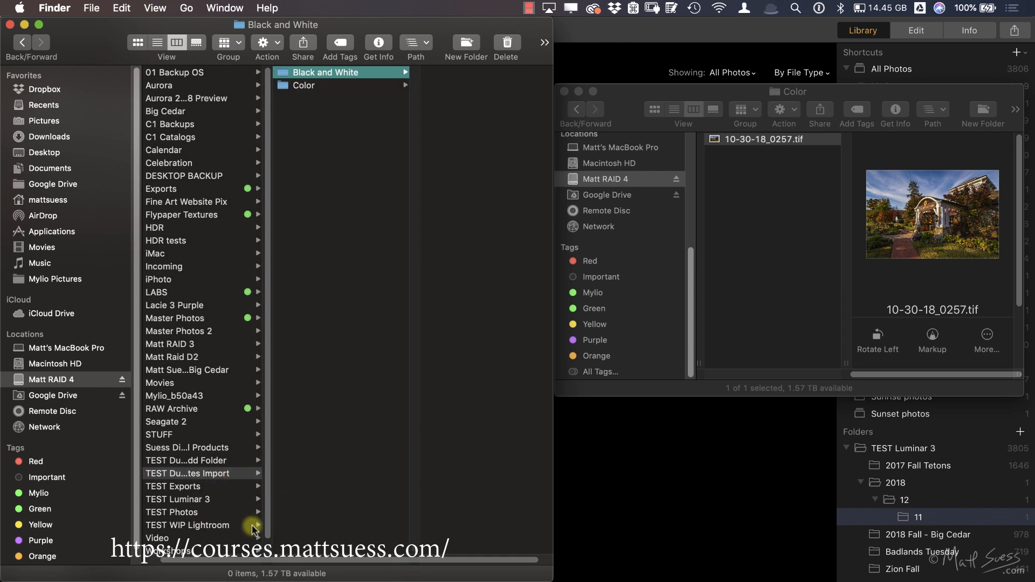
# Step: Trace the date-based folders inside 2018 of the TEST Luminar 3 folder on disk down to the imported photo
pyautogui.click(195, 500)
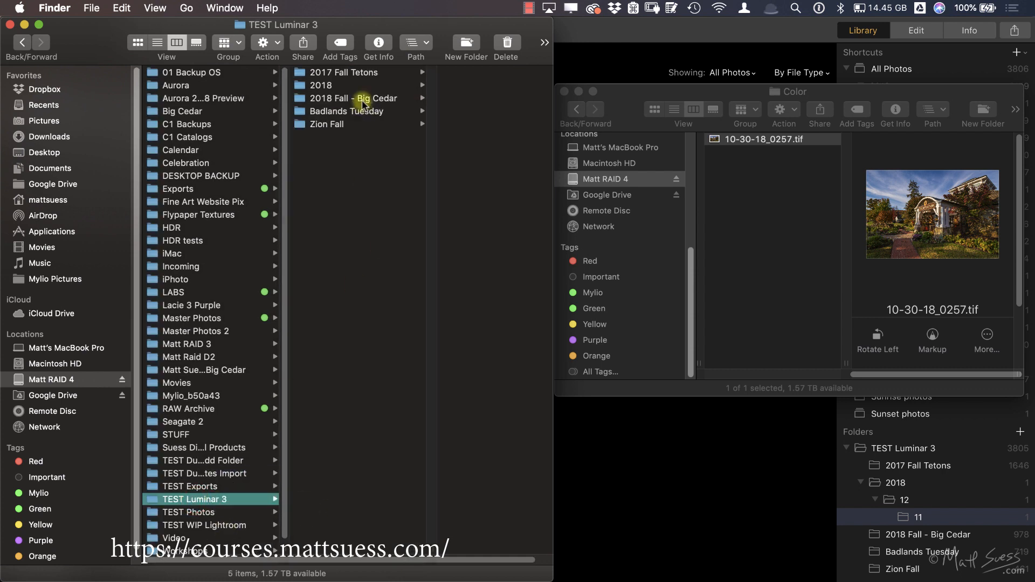
pyautogui.click(352, 86)
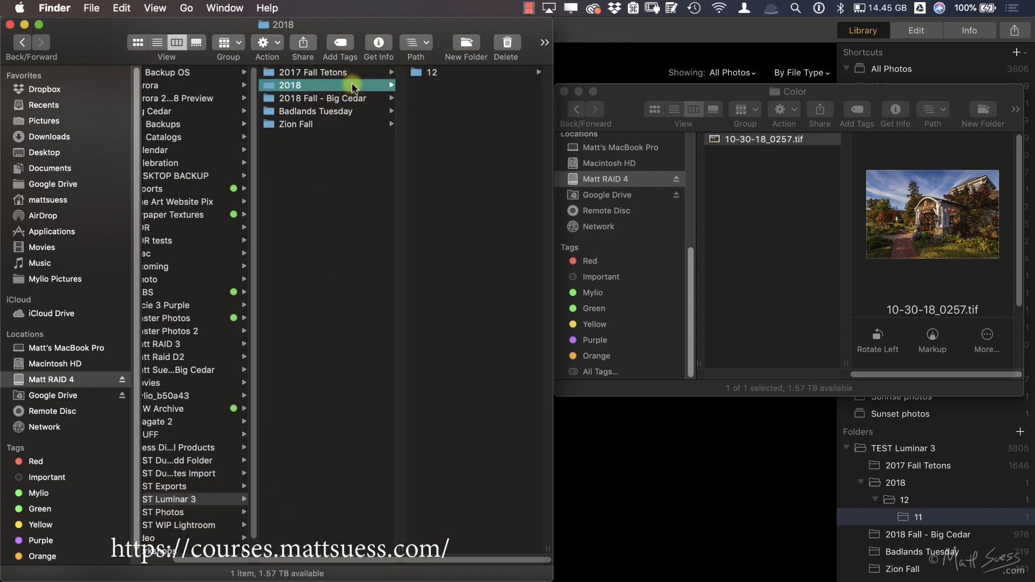
pyautogui.press('Right')
pyautogui.press('Right')
pyautogui.press('Right')
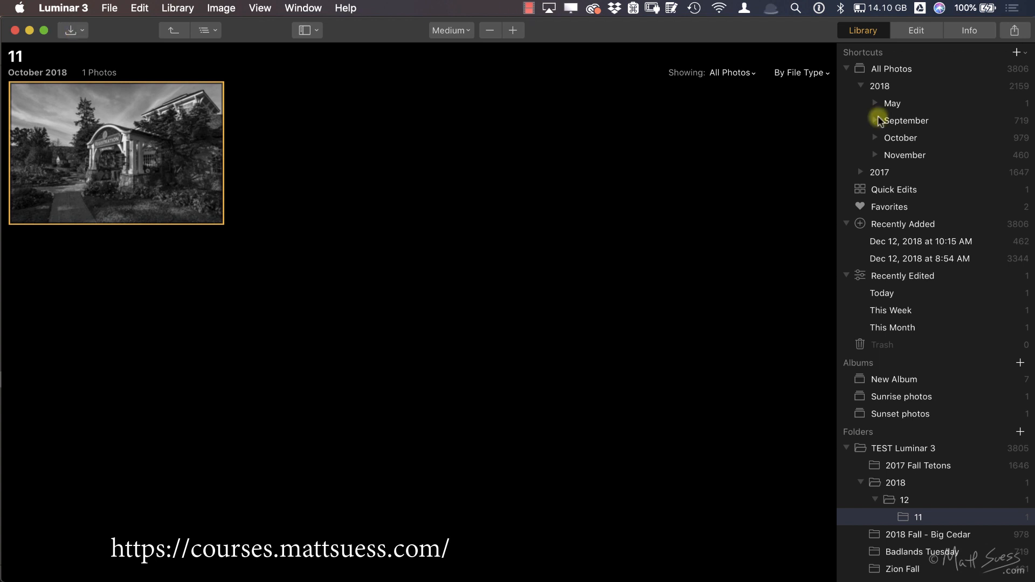
# Step: From All Photos in Luminar 3, start an image import into TEST Luminar 3 with the NO NAME card's DCIM folder as source
pyautogui.click(888, 68)
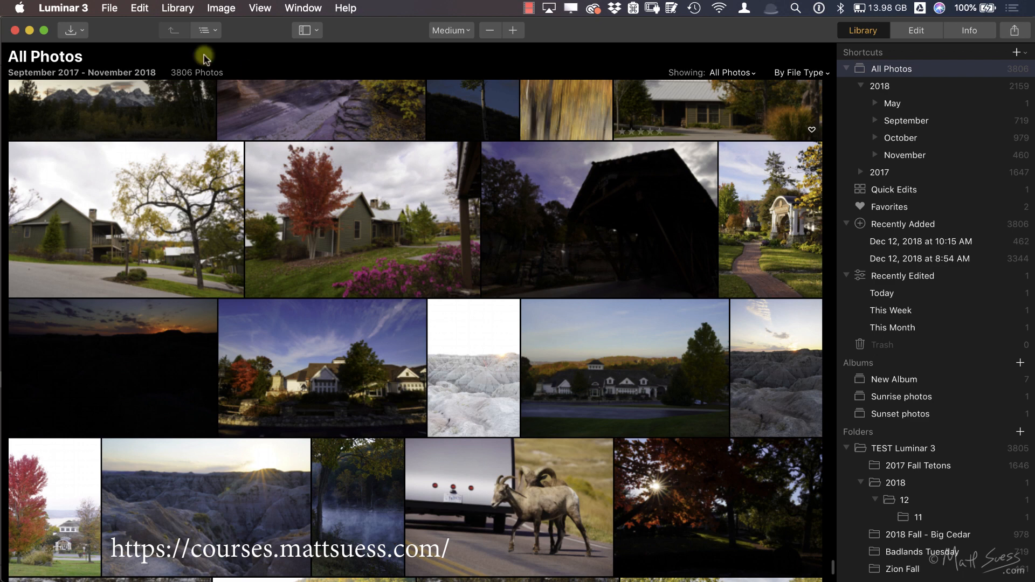
pyautogui.click(75, 32)
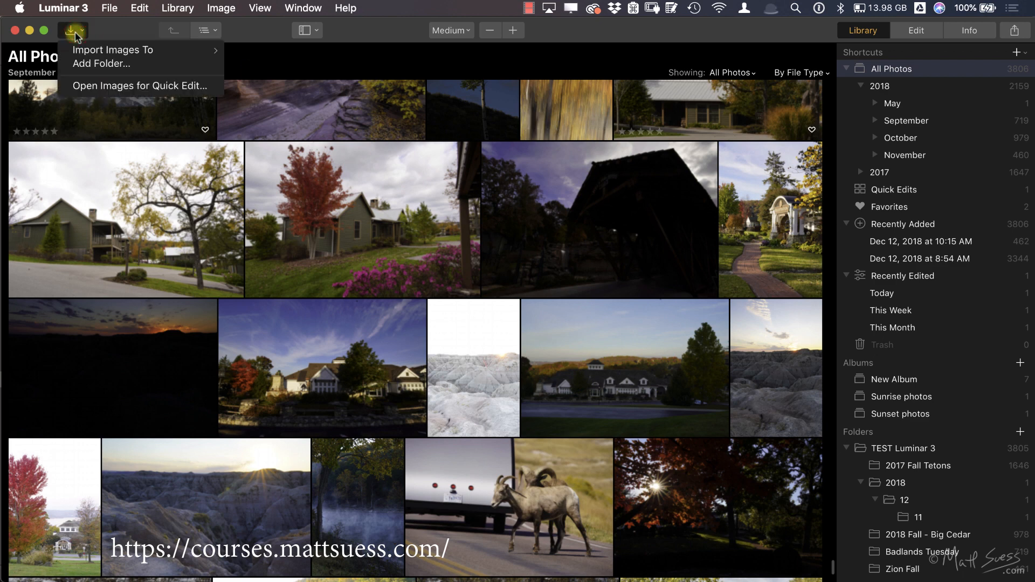
pyautogui.moveTo(90, 47)
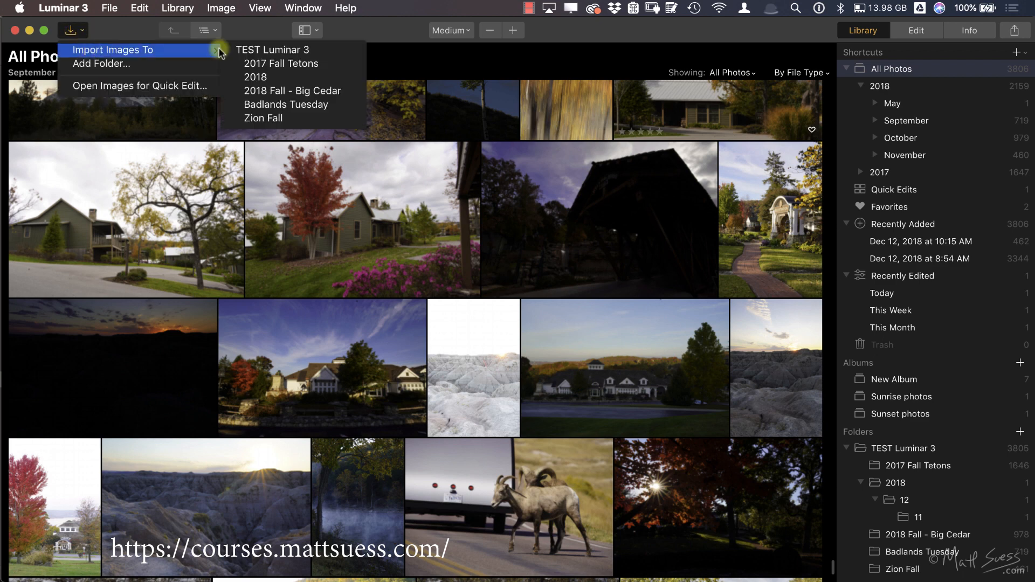
pyautogui.click(272, 51)
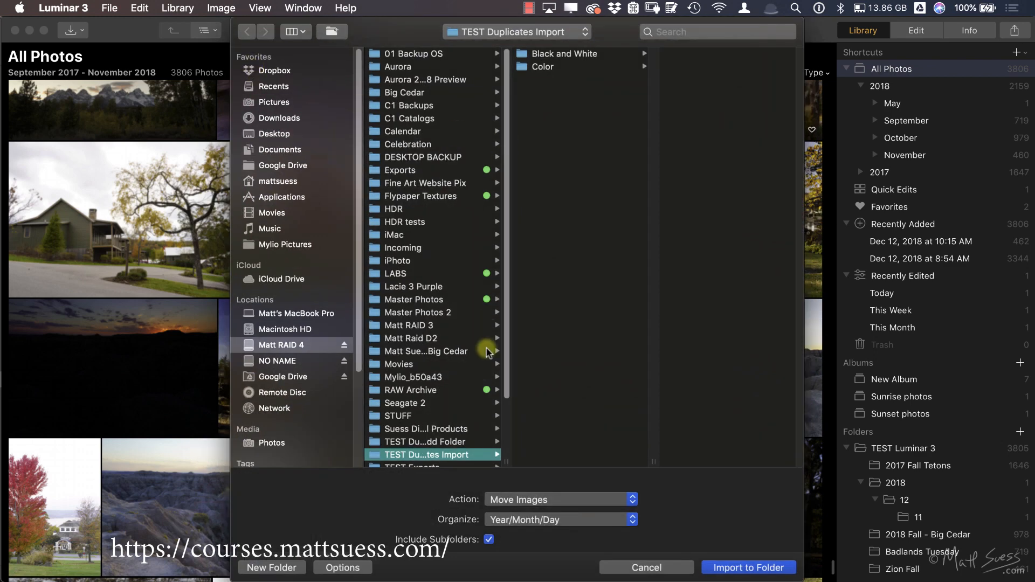
pyautogui.click(305, 365)
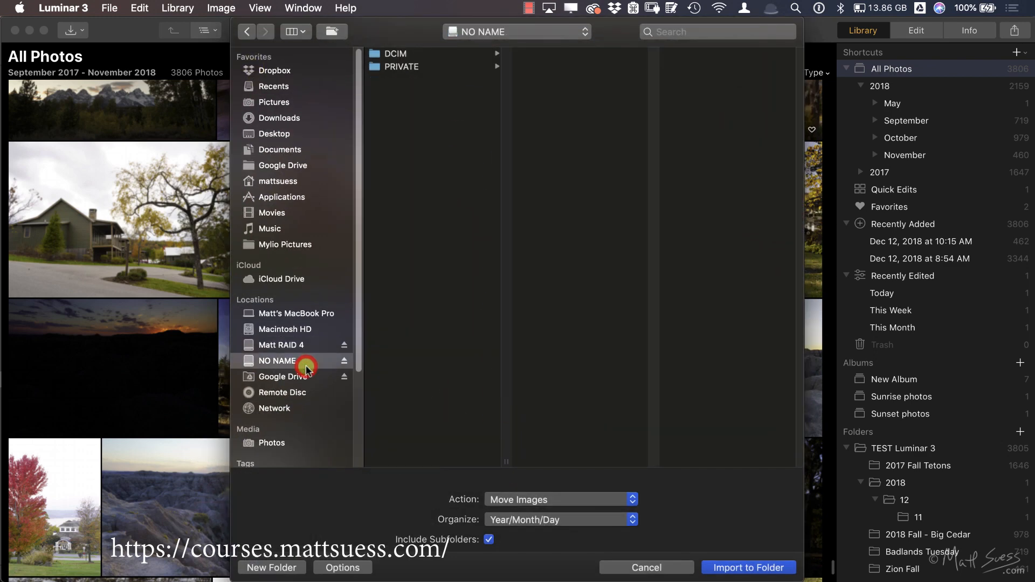
pyautogui.click(433, 56)
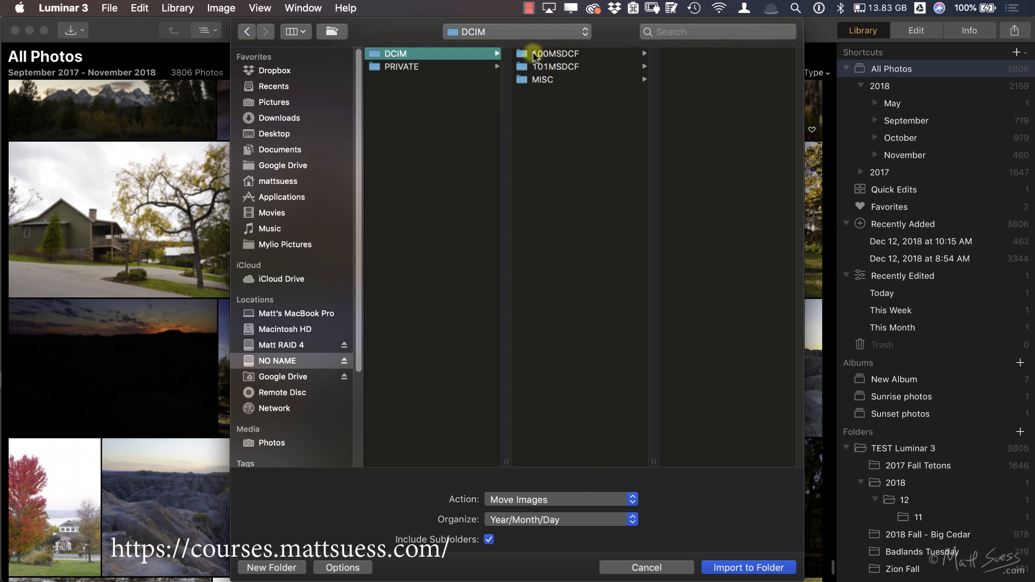
# Step: Inspect the card's 100MSDCF and 101MSDCF subfolders and reselect their parent DCIM folder as the import source
pyautogui.click(573, 54)
pyautogui.click(576, 66)
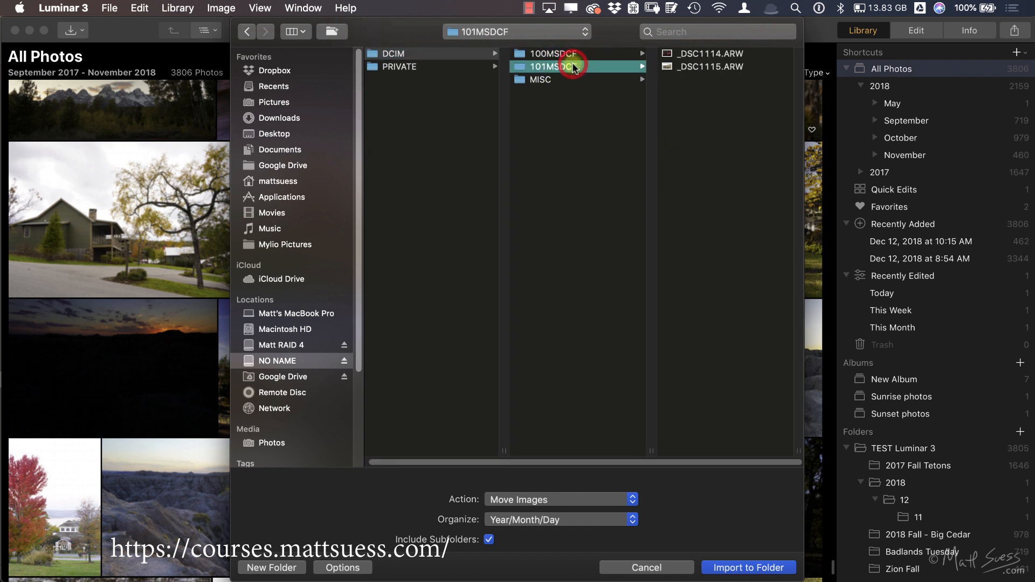
pyautogui.click(569, 54)
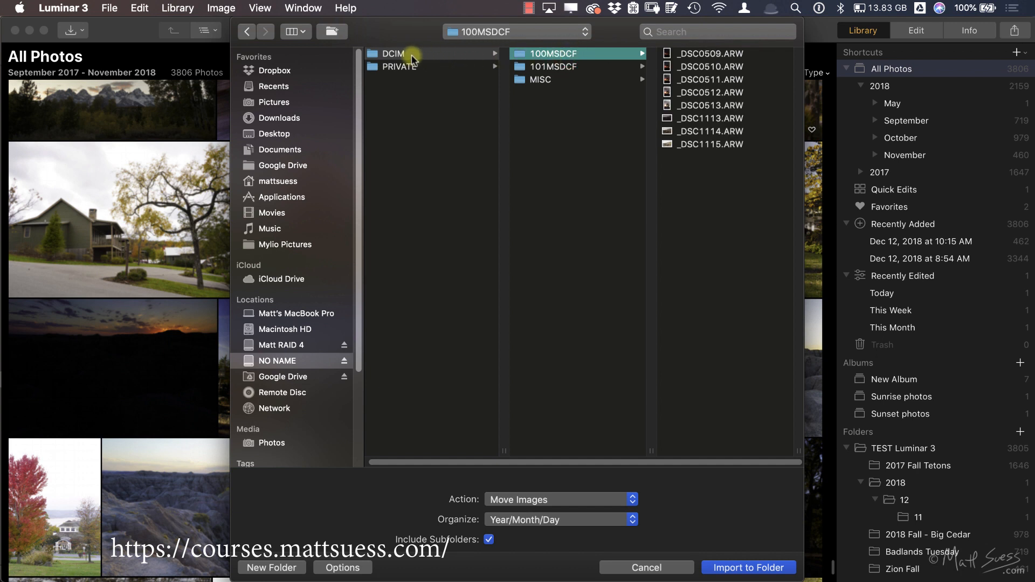
pyautogui.click(377, 53)
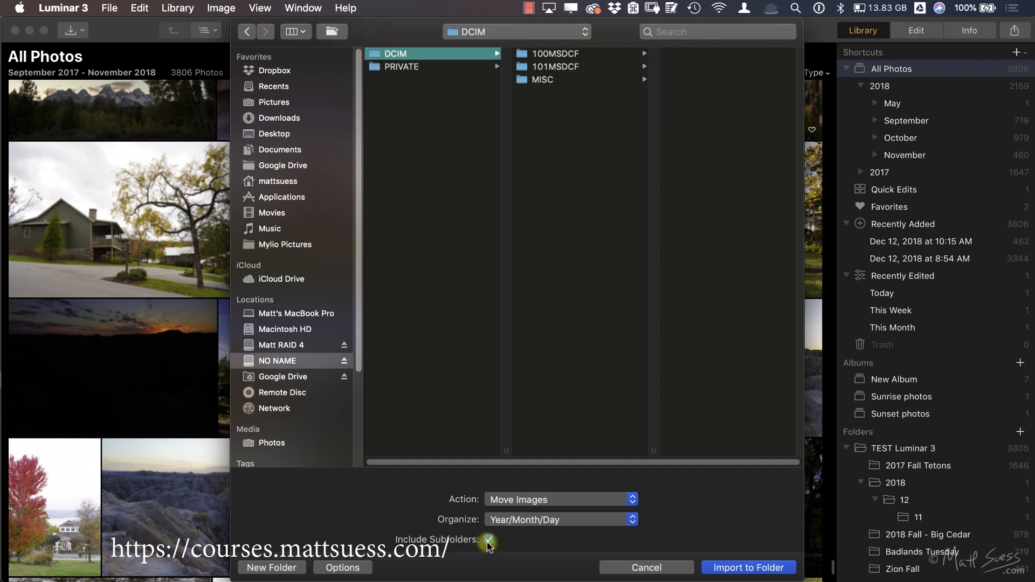
# Step: Set the import action to Copy Images and review the available Organize options
pyautogui.click(534, 500)
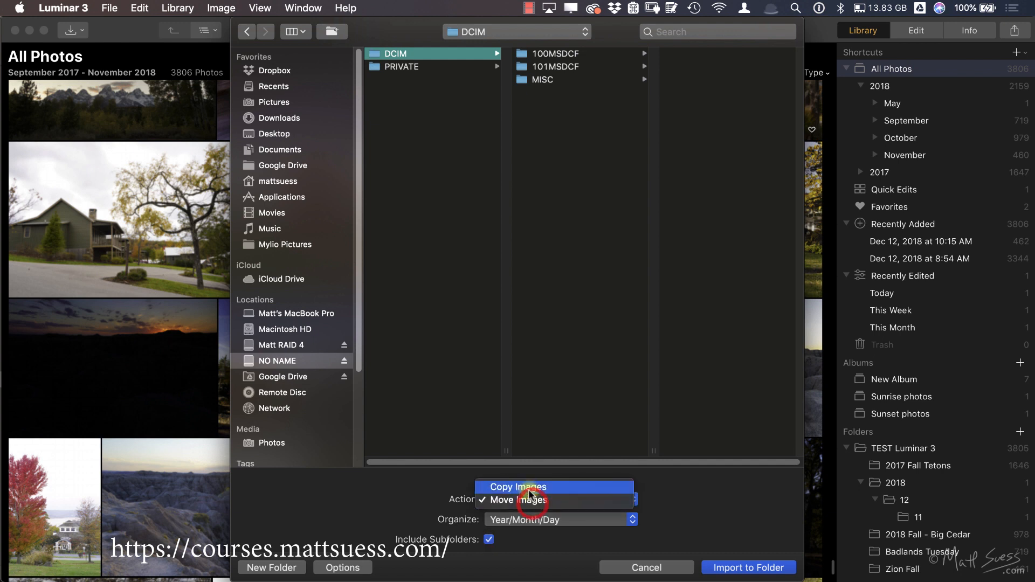
pyautogui.click(532, 488)
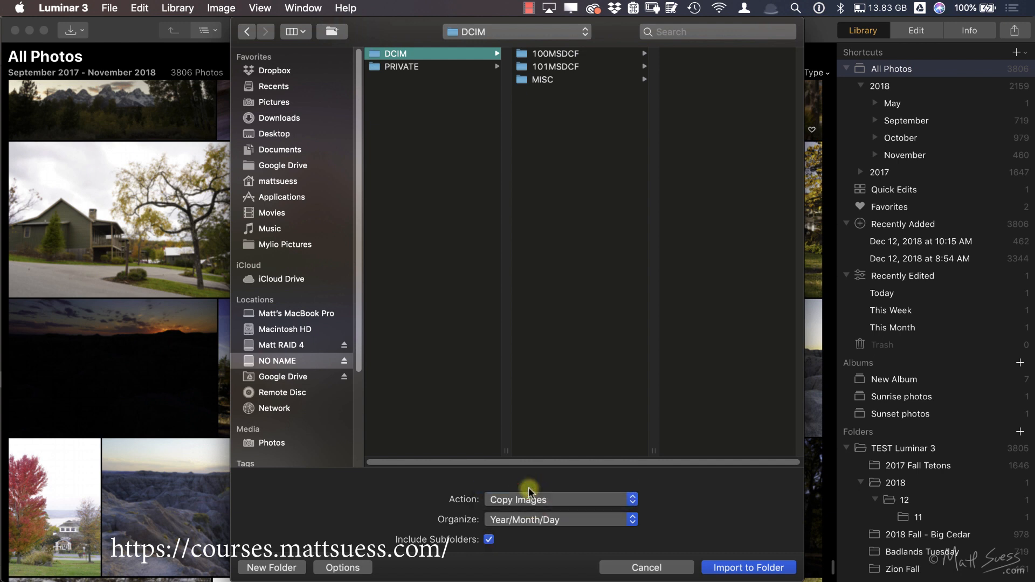
pyautogui.click(570, 518)
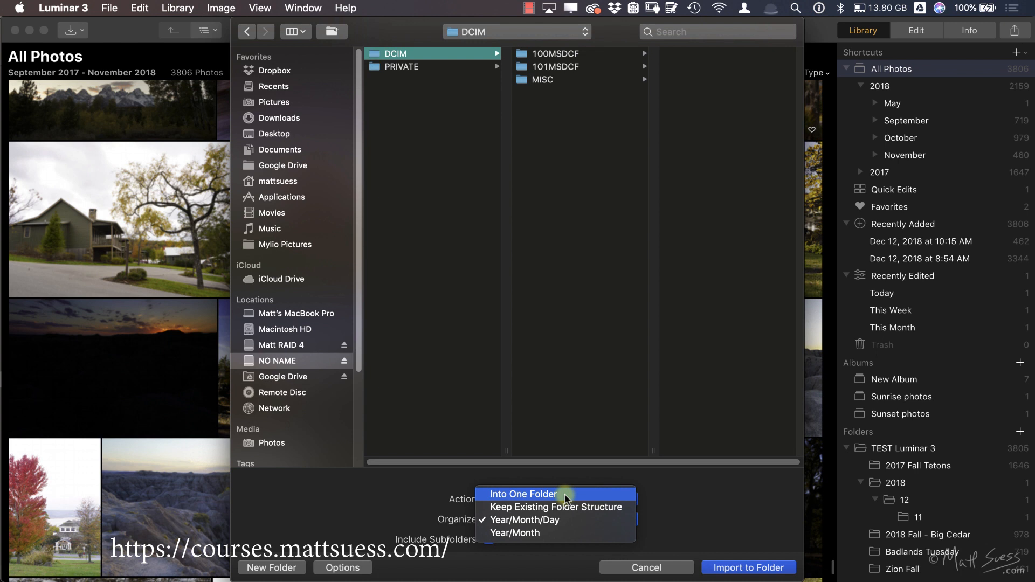
pyautogui.click(426, 488)
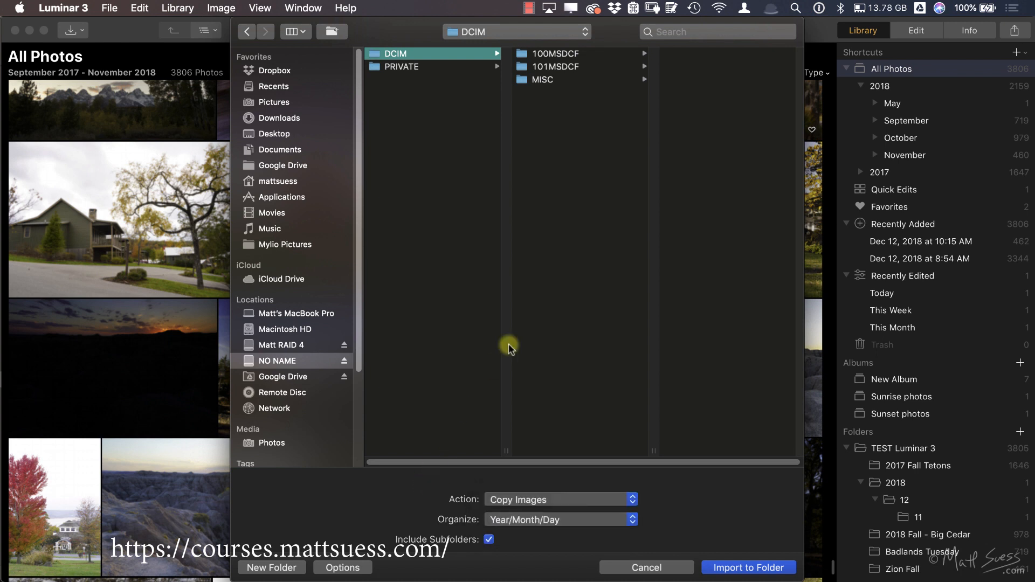
# Step: Preview photo _DSC0509.ARW in the card's 100MSDCF folder
pyautogui.click(559, 54)
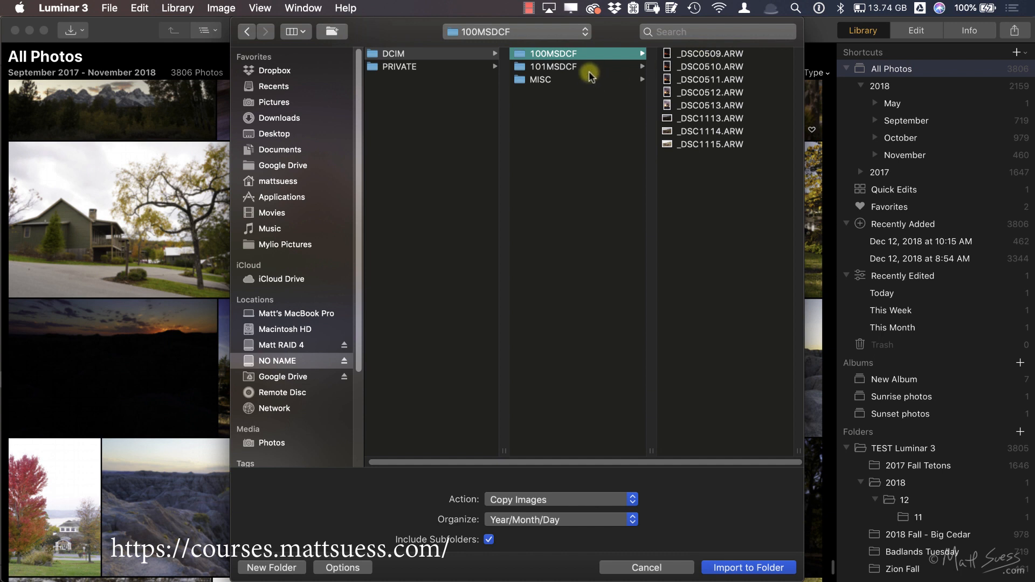
pyautogui.click(703, 53)
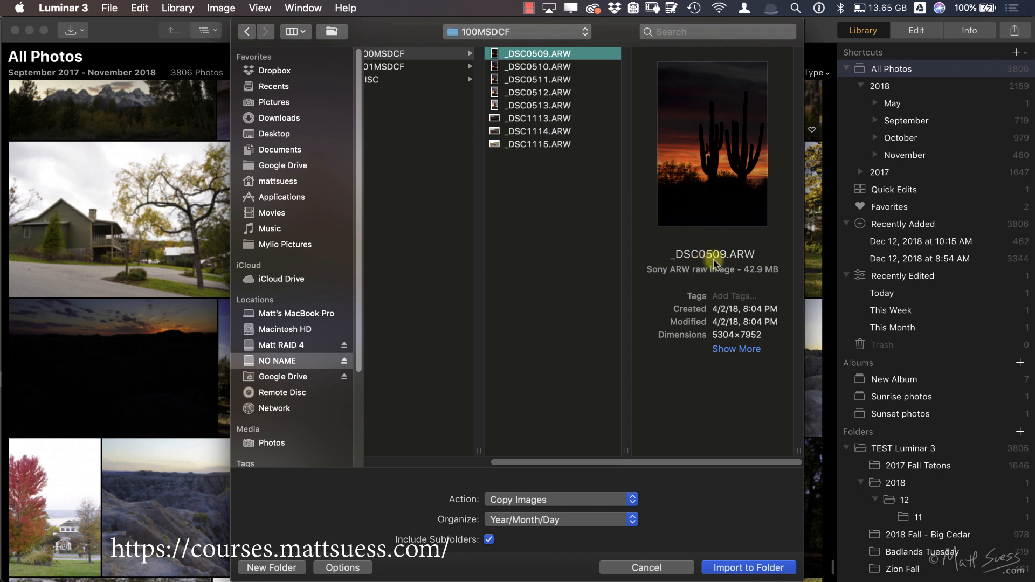
pyautogui.hscroll(-3, 612, 225)
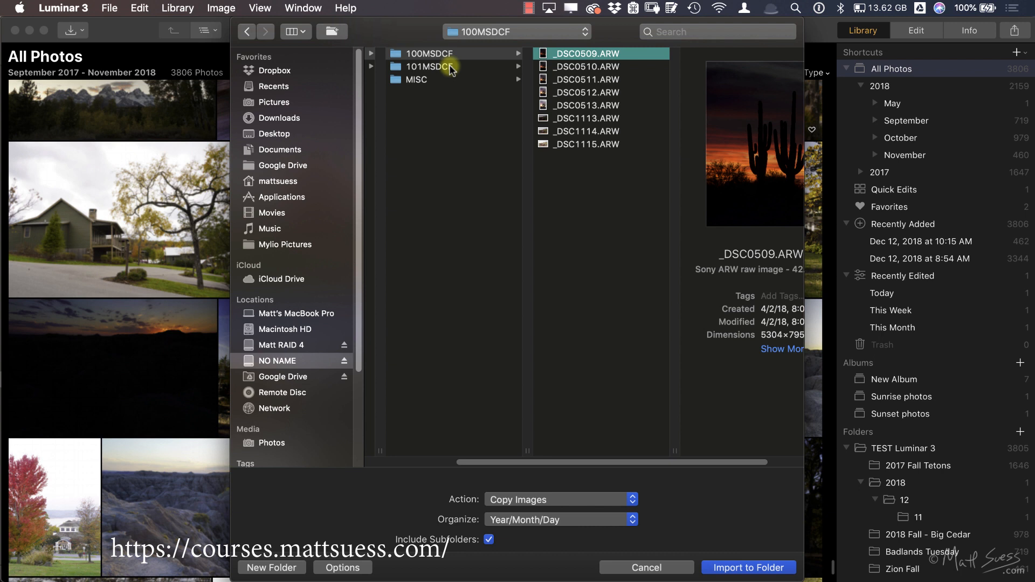
# Step: Set the import's Organize option to Keep Existing Folder Structure, reselect the 100MSDCF folder, and cancel the import
pyautogui.click(564, 520)
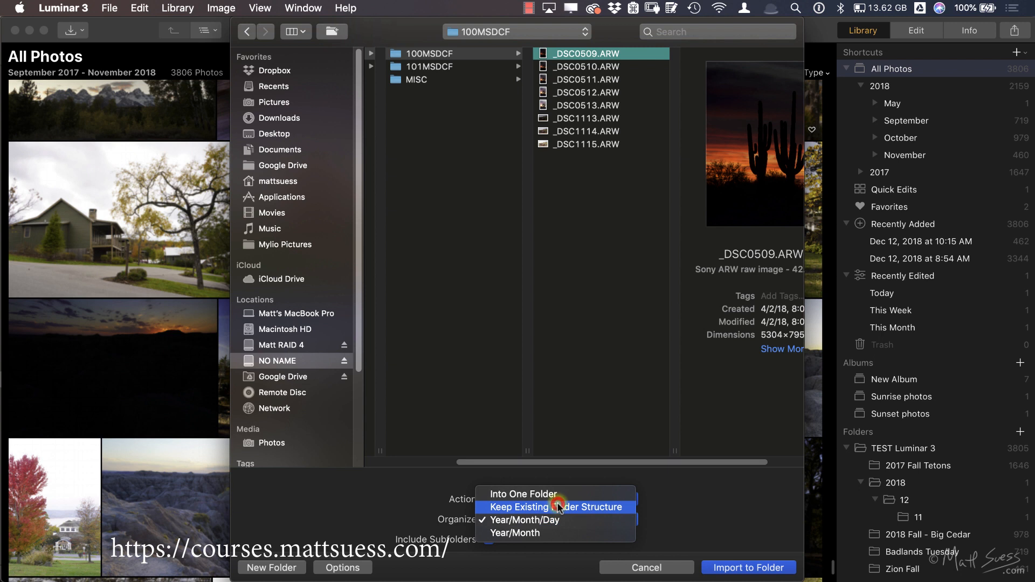
pyautogui.click(558, 507)
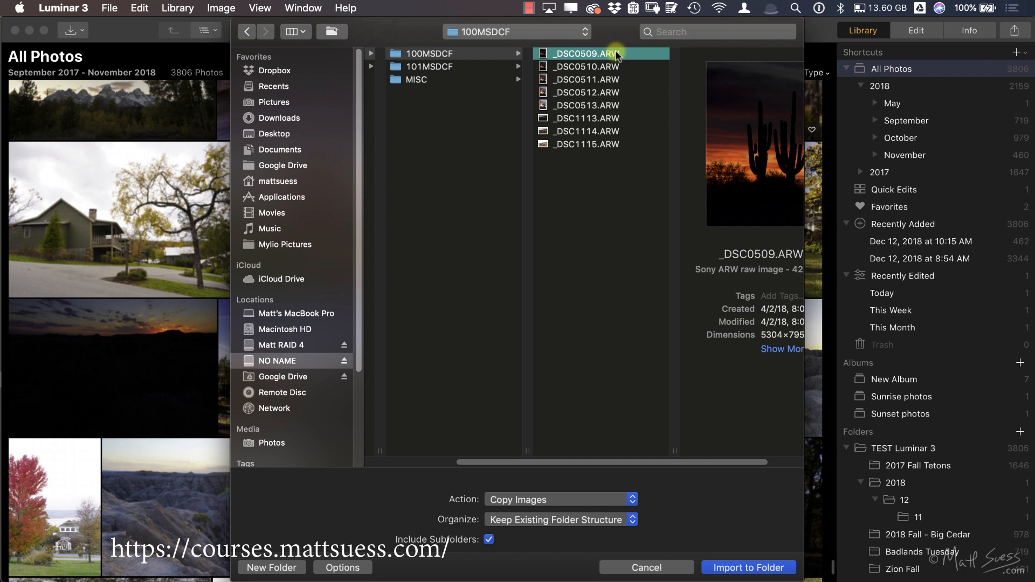
pyautogui.press('Left')
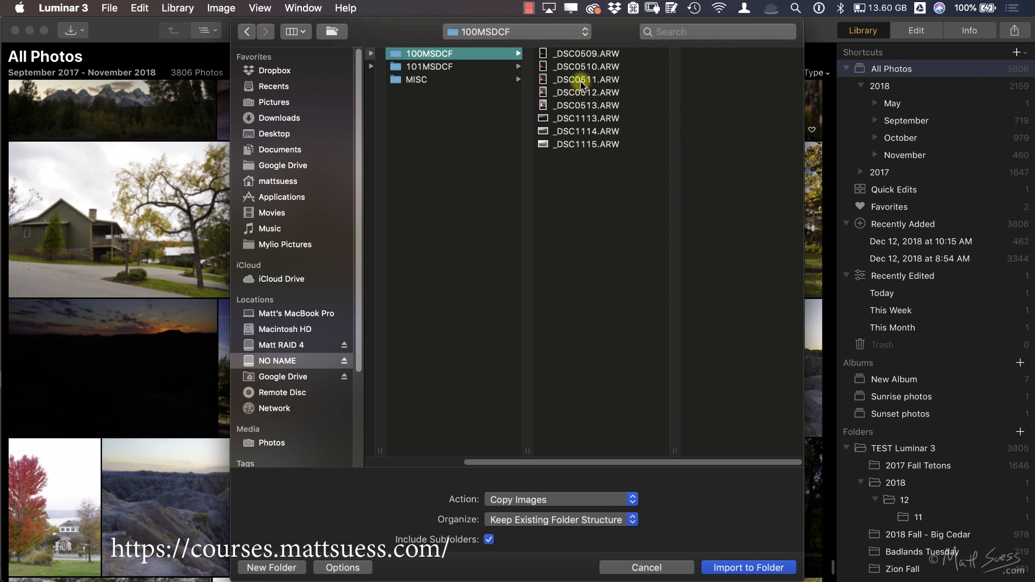
pyautogui.click(647, 568)
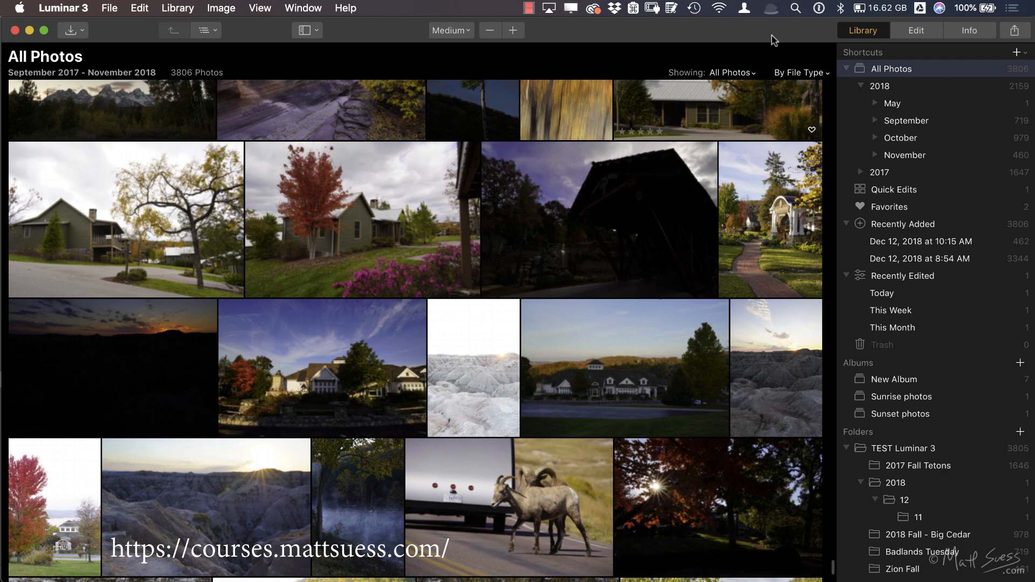
# Step: Switch to the Photos app and select the barn photo 9-30-17_0076.ARW among its imports
pyautogui.press('super+Tab')
pyautogui.press('super+Tab')
pyautogui.press('super+Tab')
pyautogui.press('super+Tab')
pyautogui.press('super+Tab')
pyautogui.press('super+Tab')
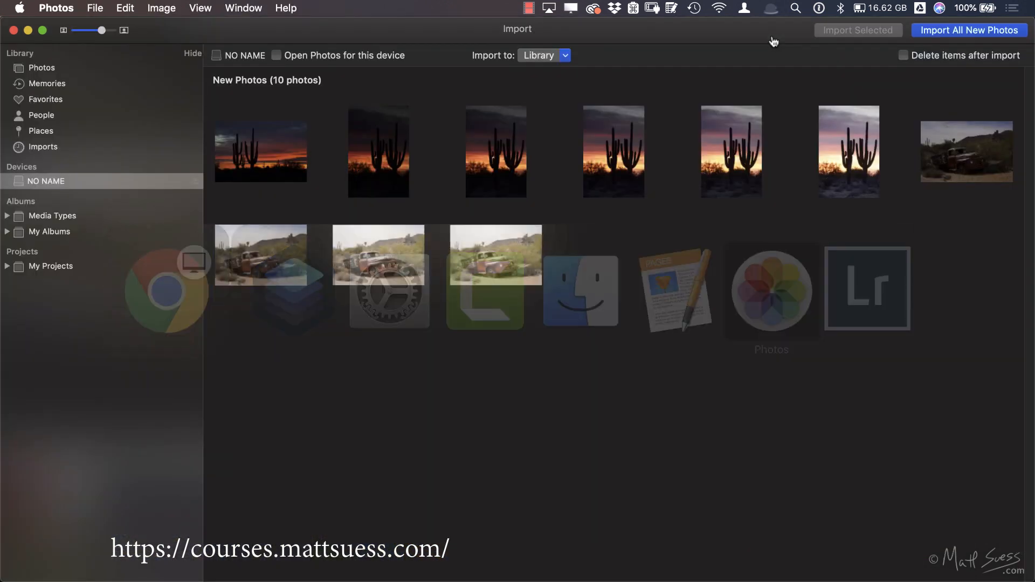
pyautogui.click(64, 148)
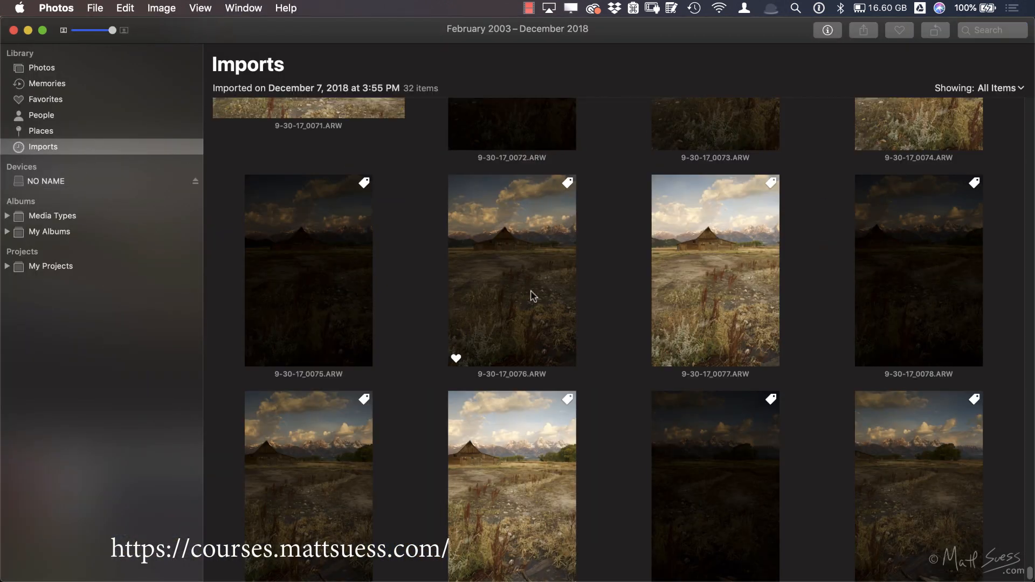
pyautogui.click(533, 296)
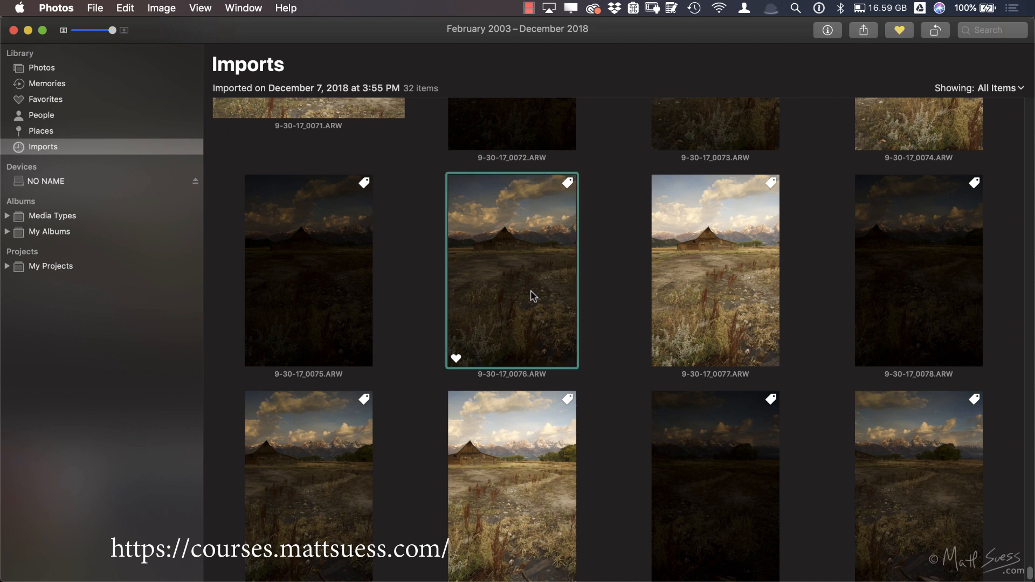
# Step: Review the selected barn photo's info, including its favorite mark, description and keywords, and close the info window
pyautogui.click(828, 31)
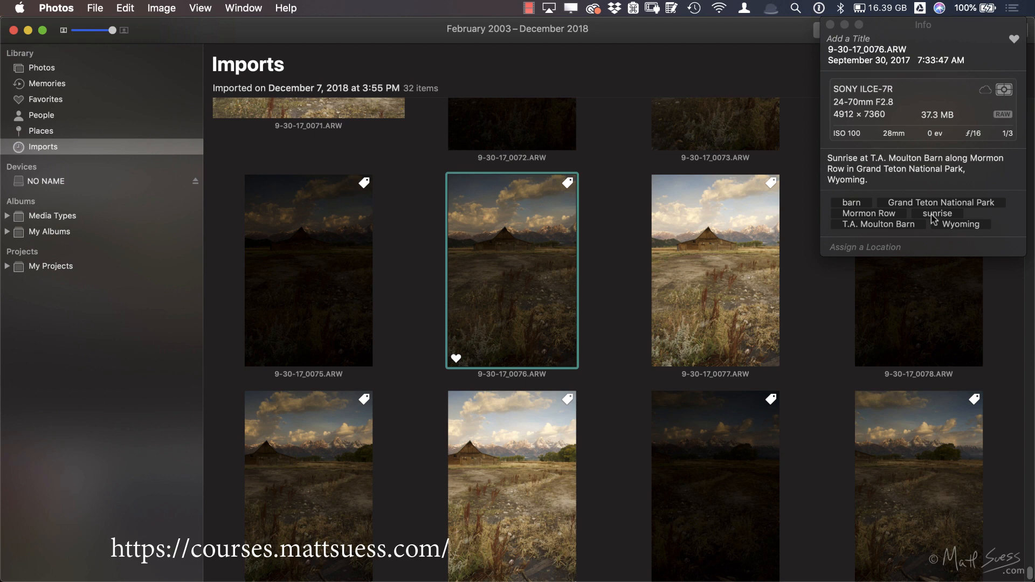
pyautogui.click(1014, 42)
pyautogui.click(1014, 42)
pyautogui.click(1014, 42)
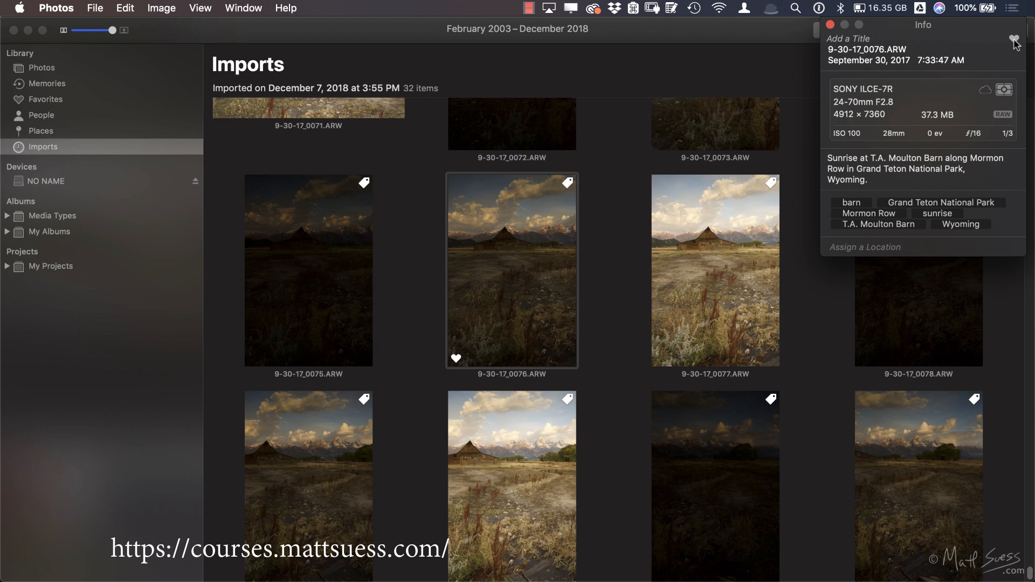
pyautogui.click(831, 25)
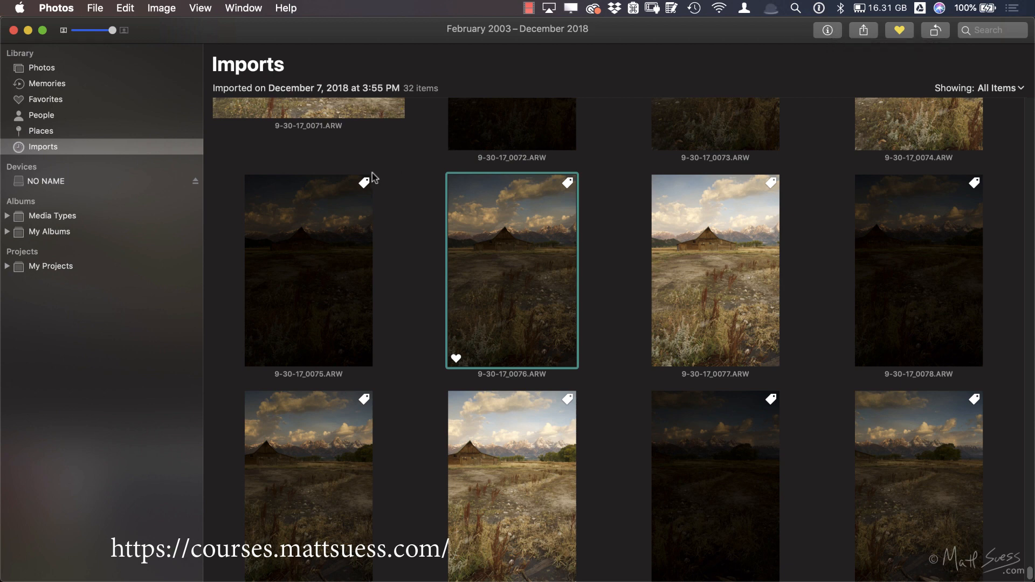
# Step: Check the library location and importing settings in the Photos general preferences
pyautogui.click(68, 9)
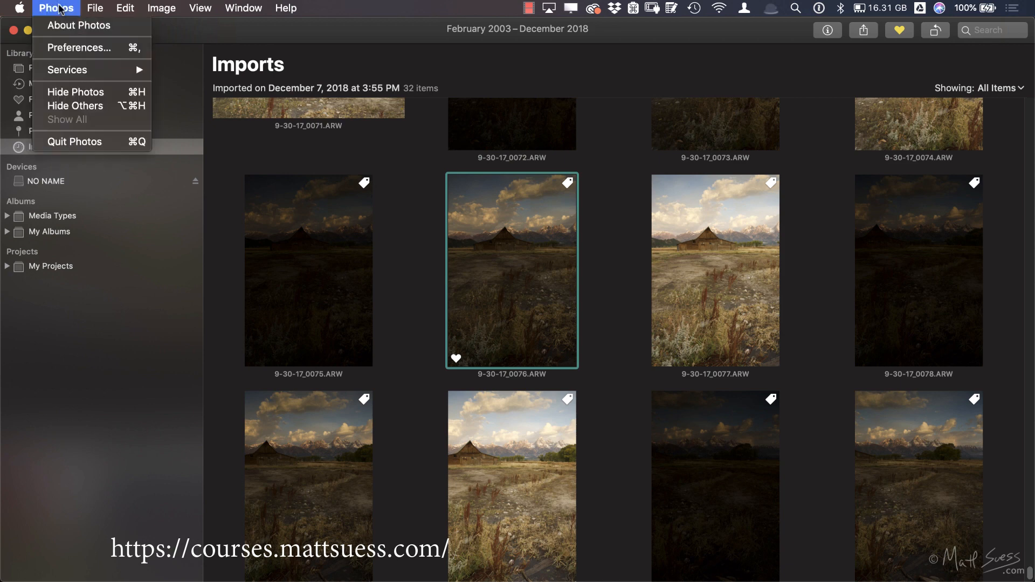
pyautogui.click(73, 49)
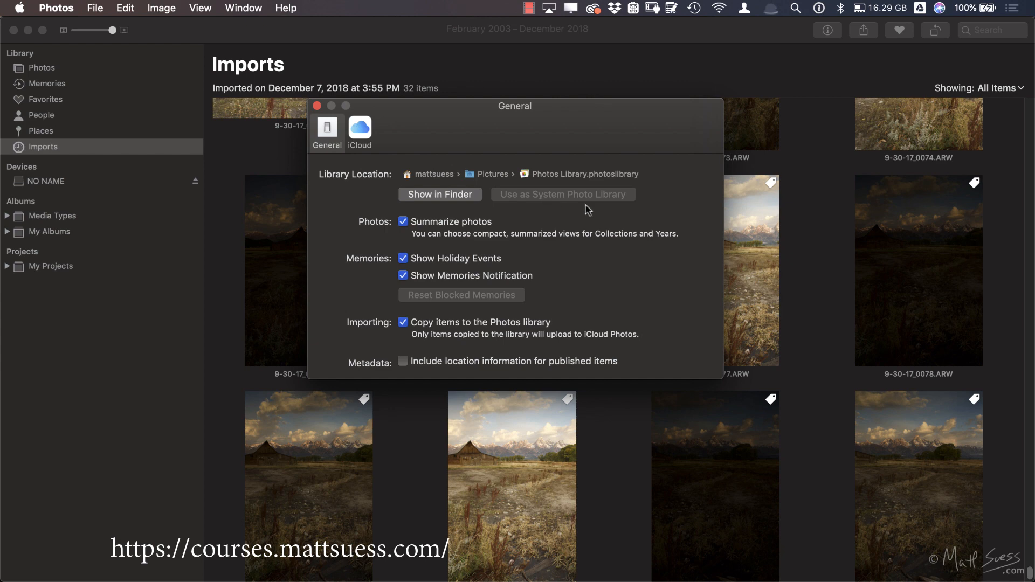
pyautogui.click(317, 105)
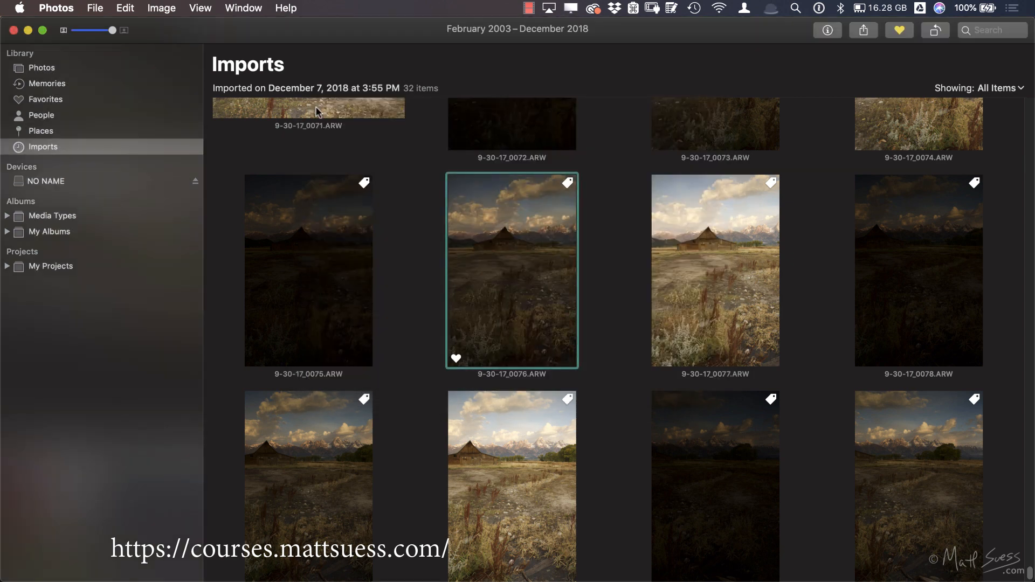
# Step: Switch to Luminar 3 and look through the source locations offered when adding a folder, cancelling without adding one
pyautogui.press('super+Tab')
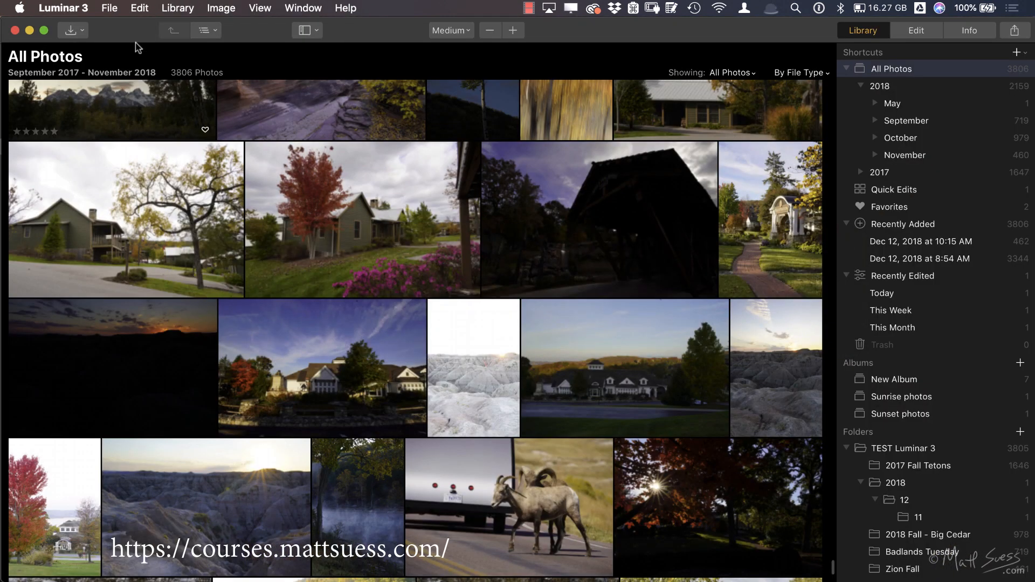
pyautogui.click(1020, 432)
pyautogui.scroll(-1, 301, 448)
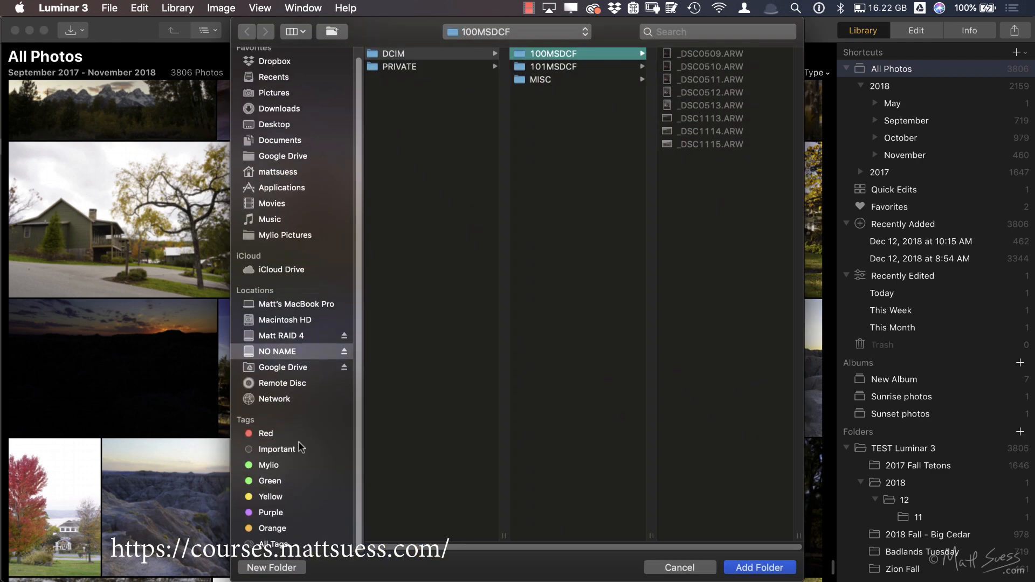
pyautogui.scroll(1, 301, 448)
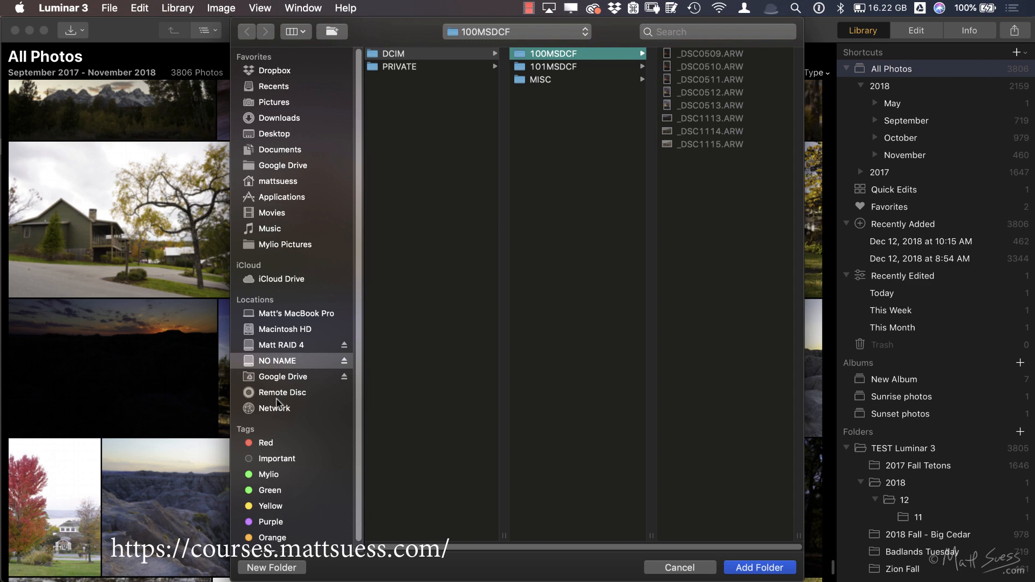
pyautogui.click(679, 568)
# Step: Import one bright vertical barn photo from the Photos media library into the 2017 Fall Tetons folder, using Copy Images
pyautogui.click(79, 30)
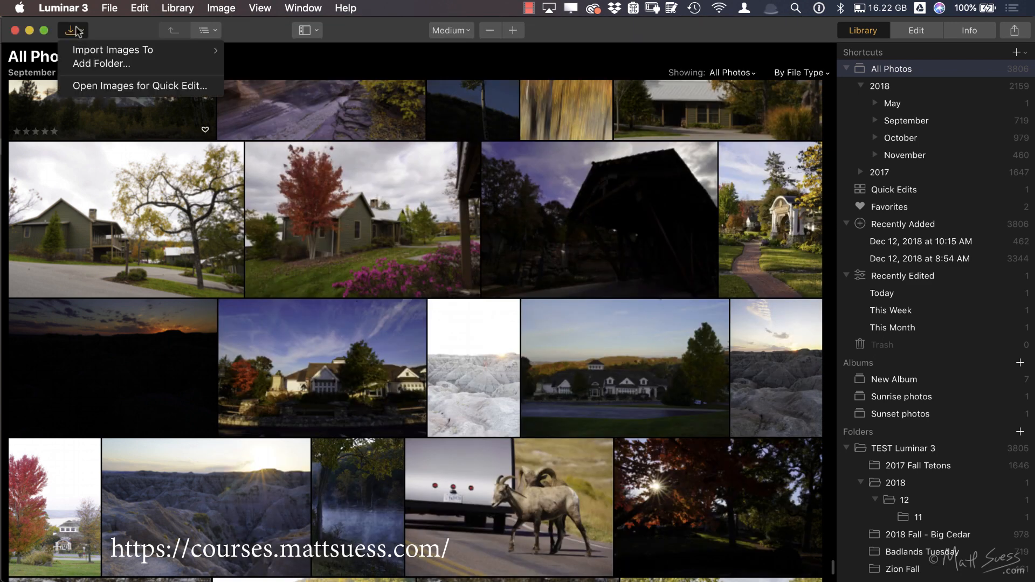
pyautogui.moveTo(100, 54)
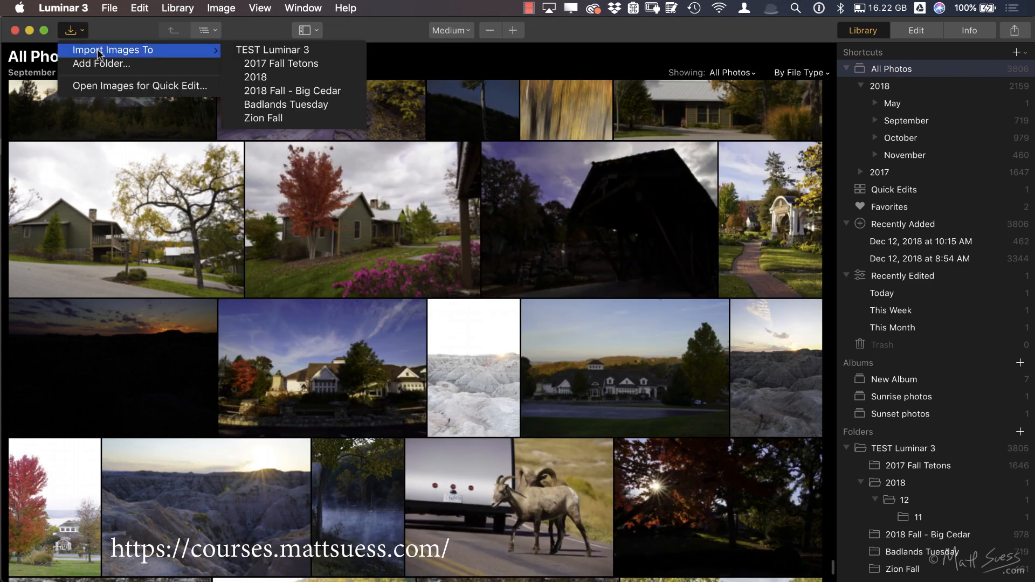
pyautogui.click(265, 64)
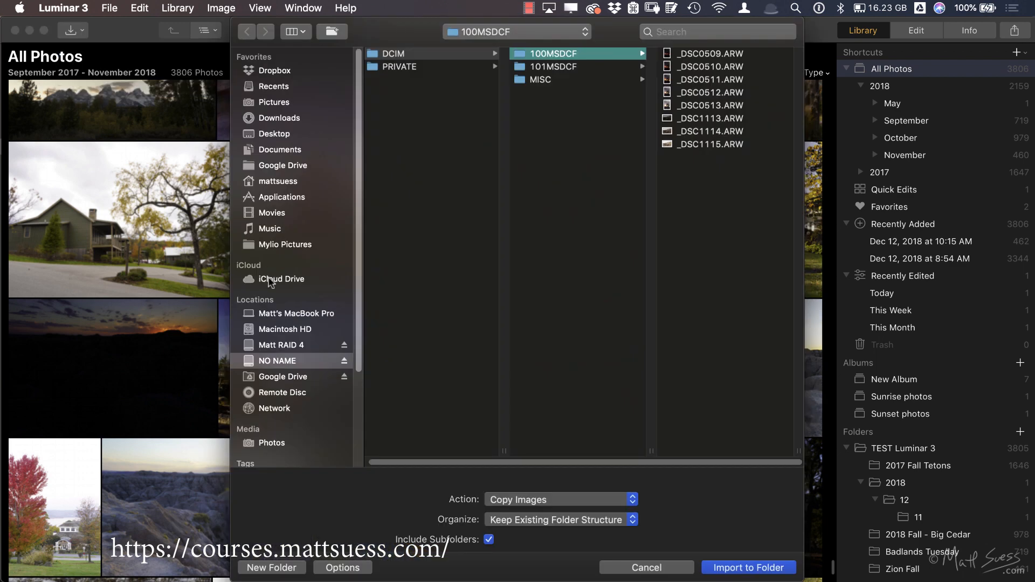
pyautogui.scroll(-5, 270, 281)
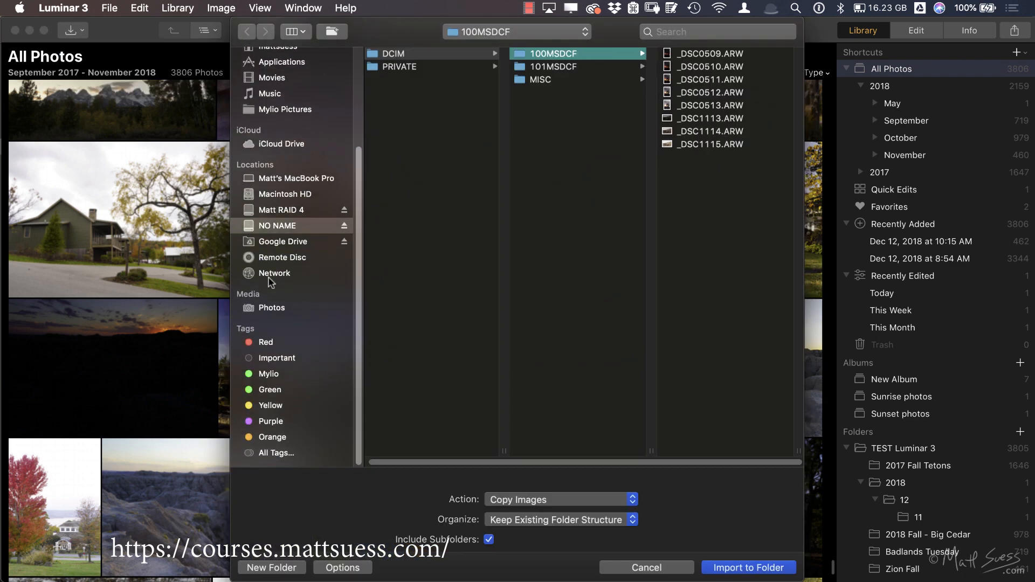
pyautogui.click(264, 315)
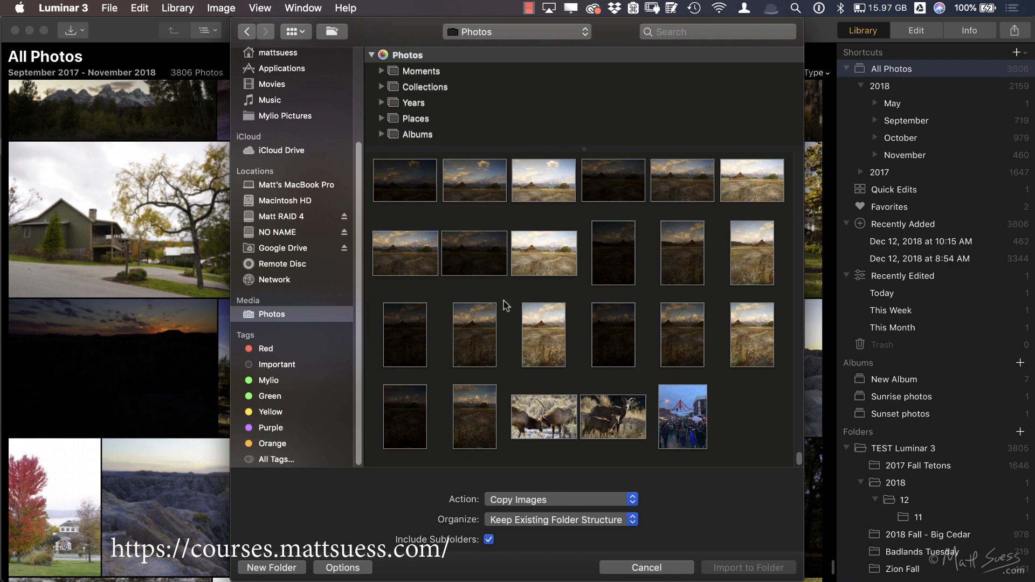
pyautogui.click(539, 333)
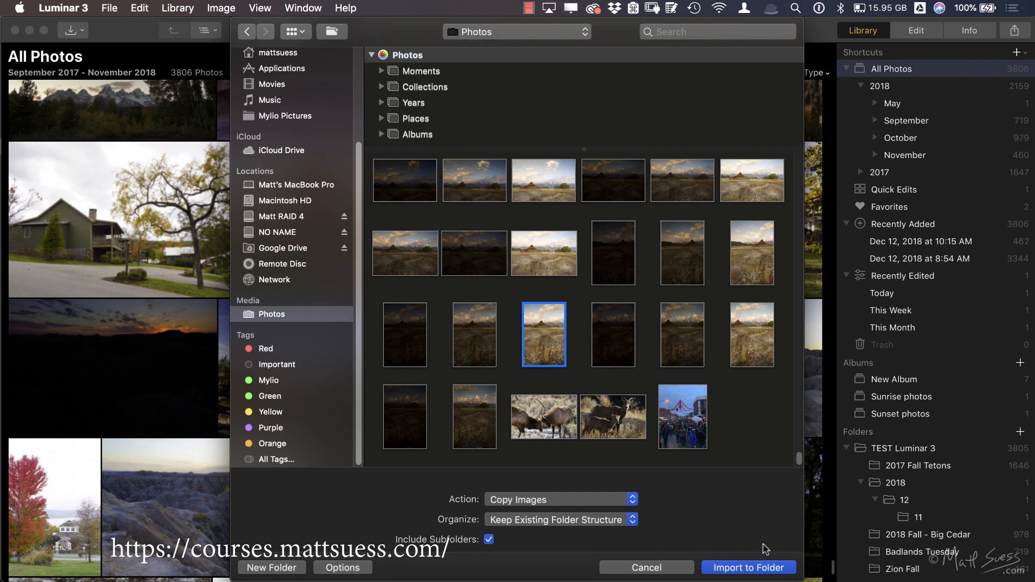
pyautogui.click(757, 569)
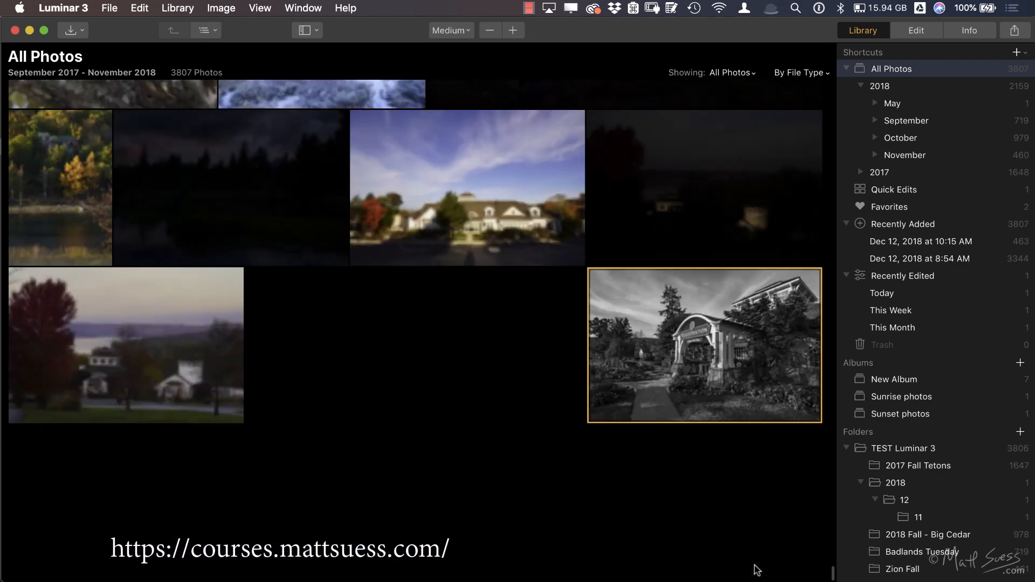
# Step: Inspect the imported barn photo's file info in Luminar 3 and compare its name and format with the originals in Photos
pyautogui.click(300, 335)
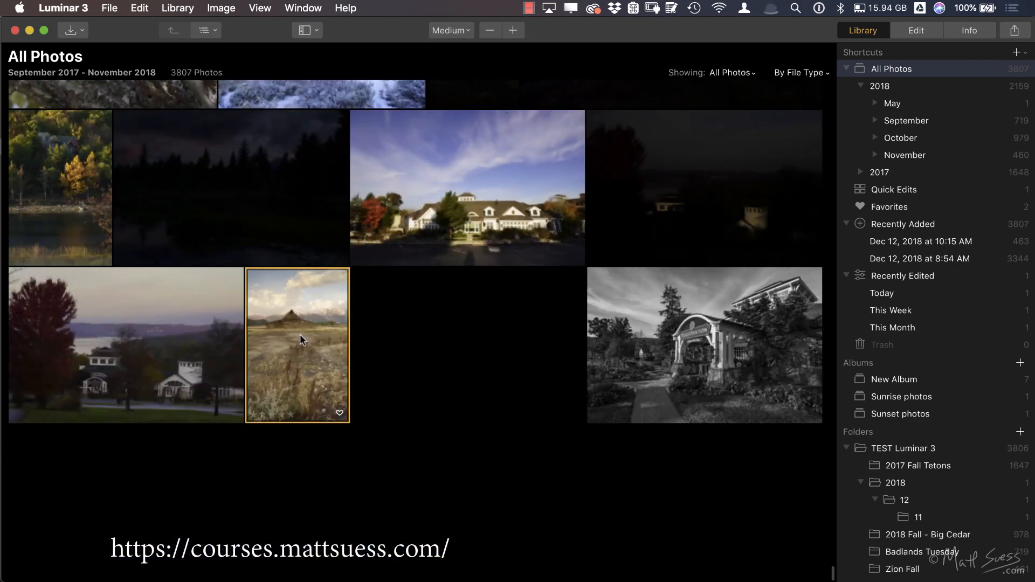
pyautogui.click(973, 33)
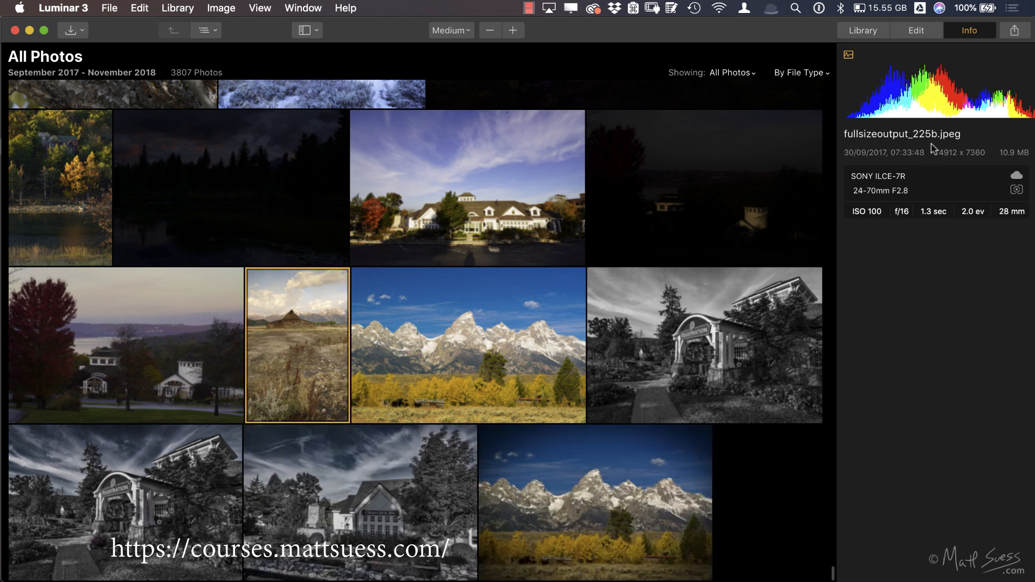
pyautogui.press('super+Tab')
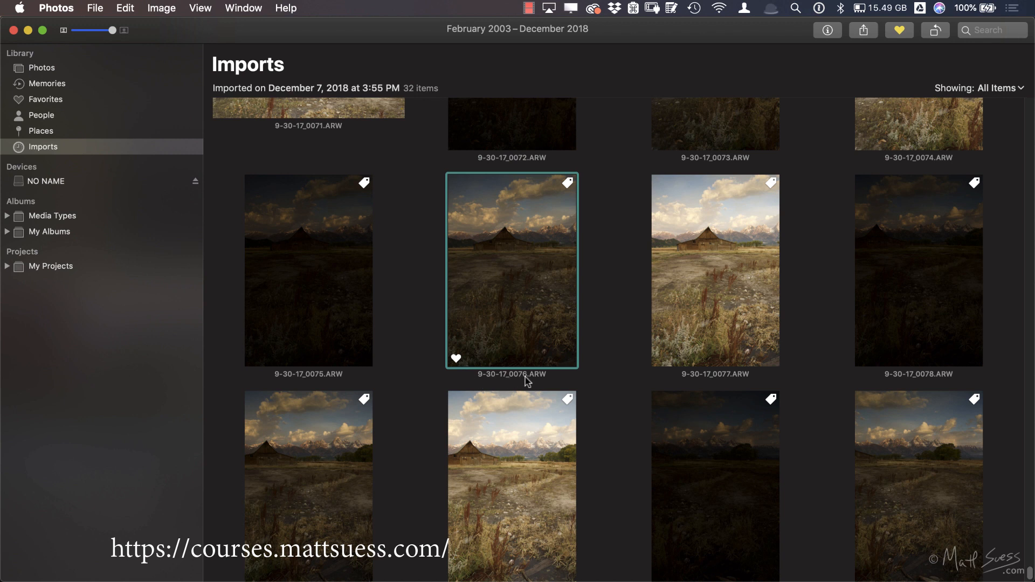
pyautogui.press('super+Tab')
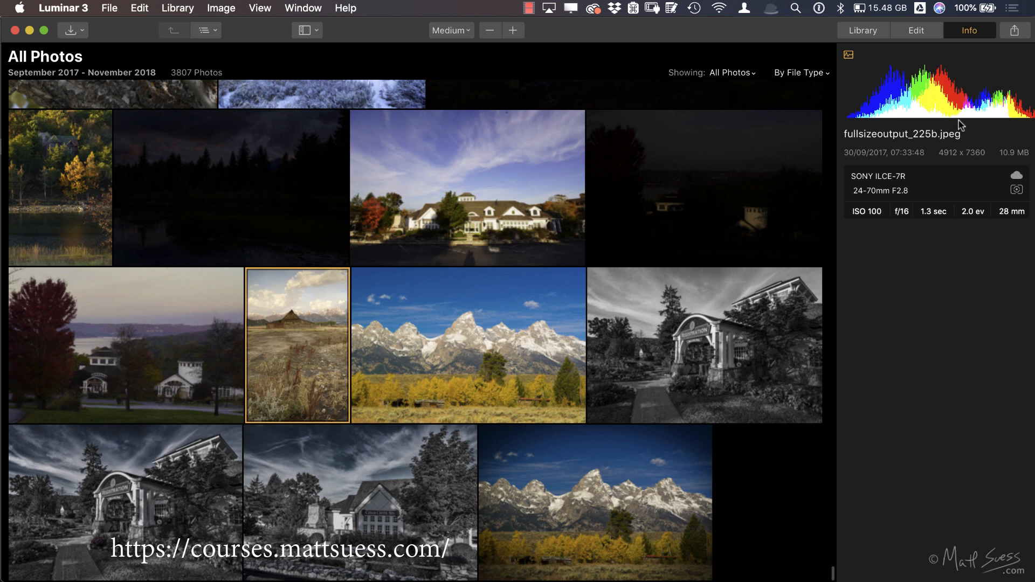
# Step: Switch to Photos and export the unmodified original of 9-30-17_0076.ARW, with IPTC as XMP, into the TEST Luminar 3 folder
pyautogui.press('super+Tab')
pyautogui.click(95, 8)
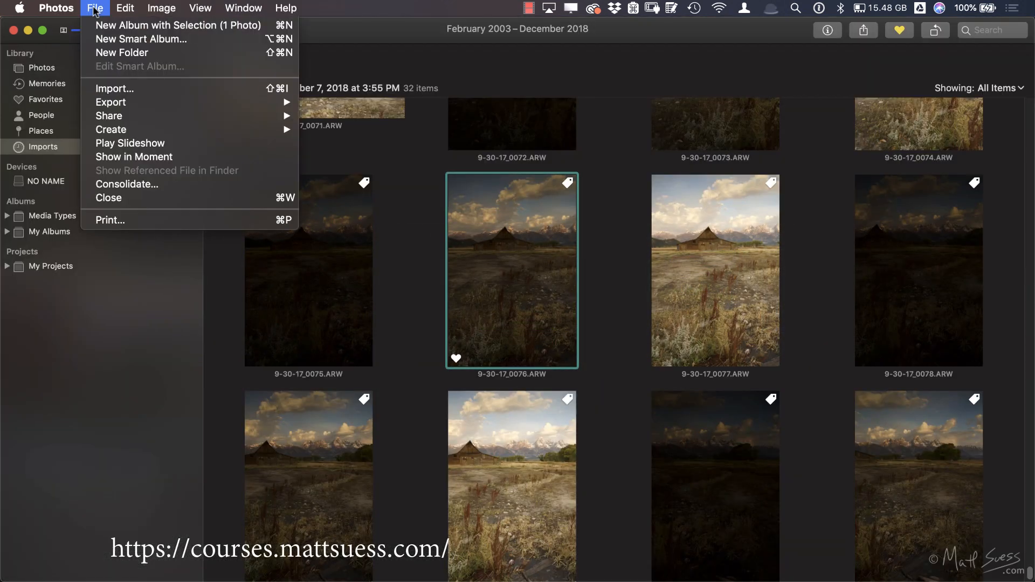
pyautogui.moveTo(122, 103)
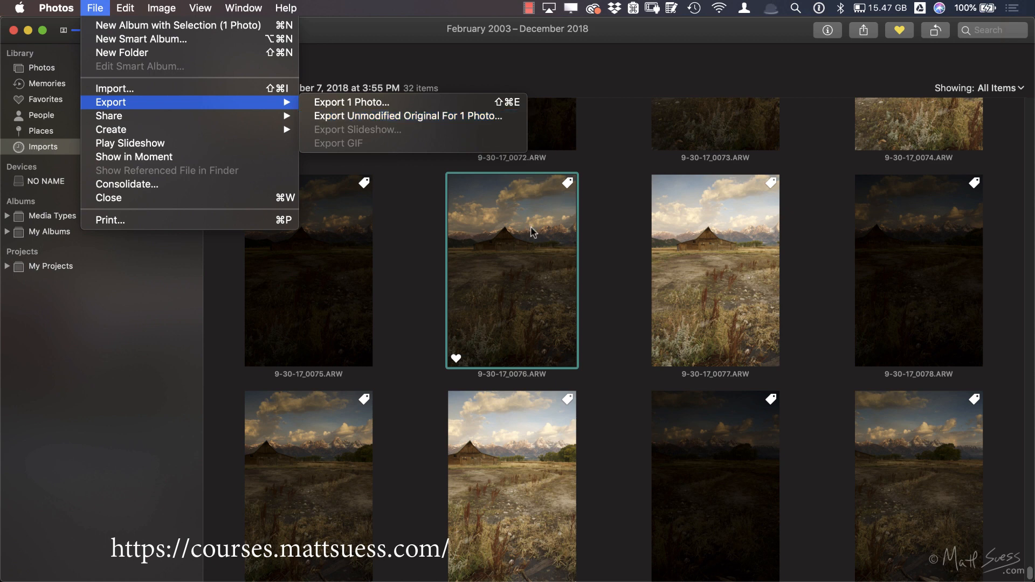
pyautogui.click(481, 122)
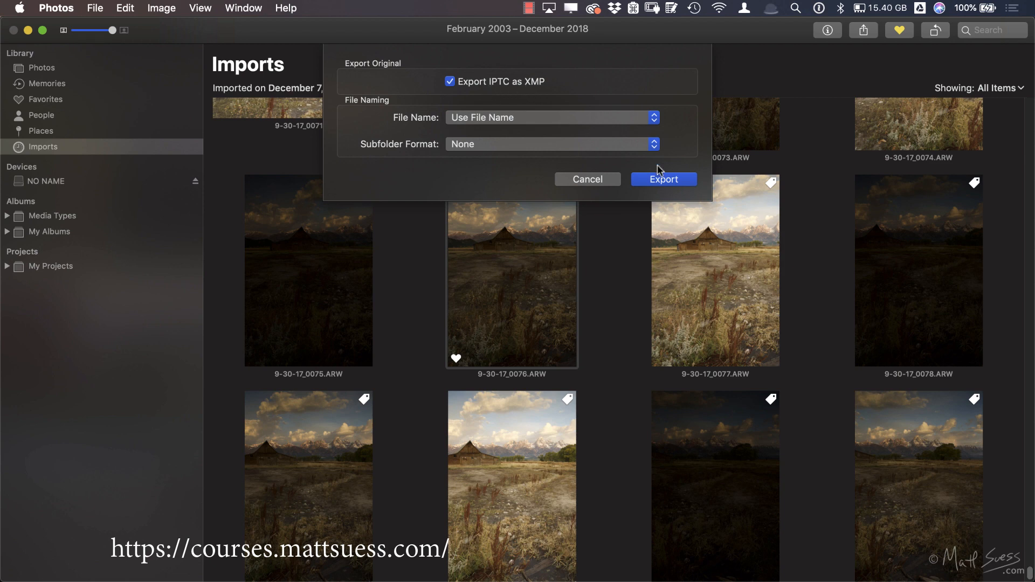
pyautogui.click(664, 179)
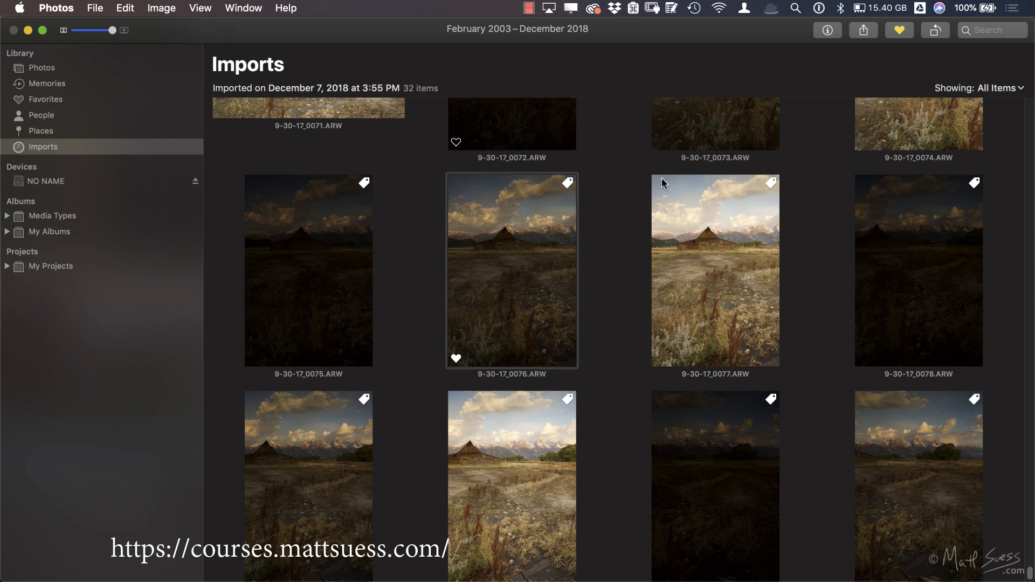
pyautogui.scroll(-10, 425, 223)
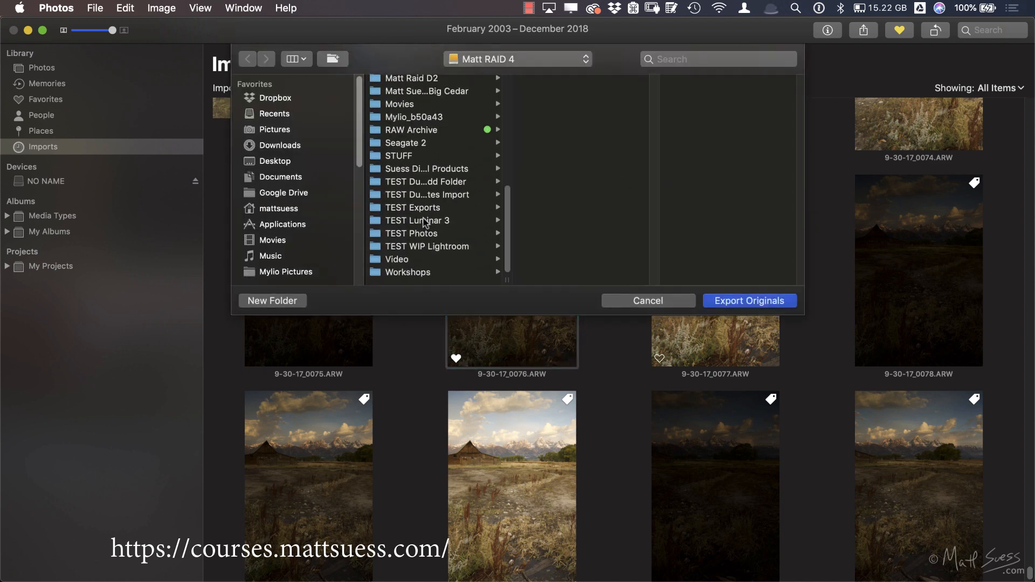
pyautogui.click(426, 232)
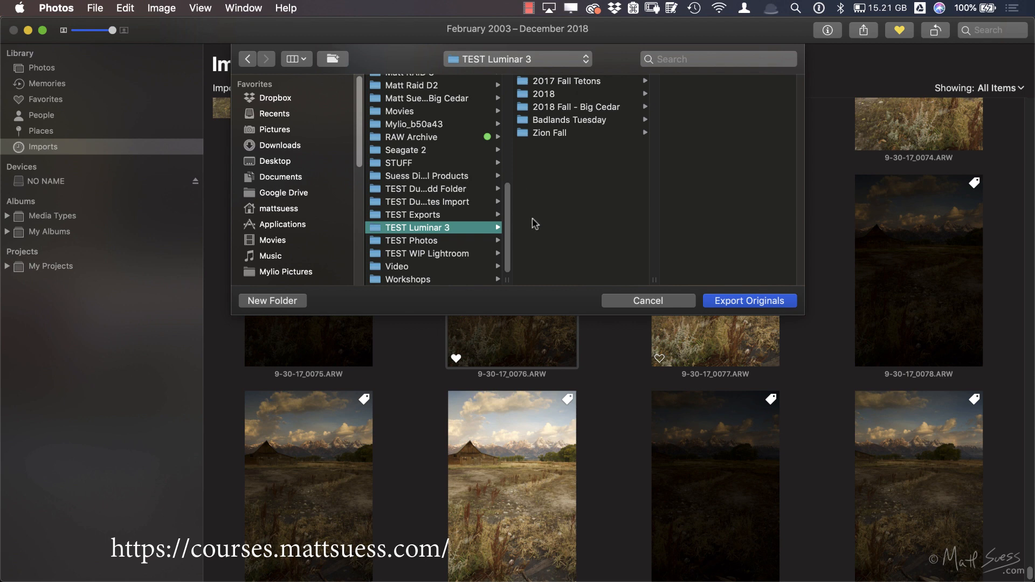
pyautogui.click(746, 300)
# Step: Switch to Luminar 3 and look through the TEST Luminar 3 folder in the library for the exported original
pyautogui.press('super+Tab')
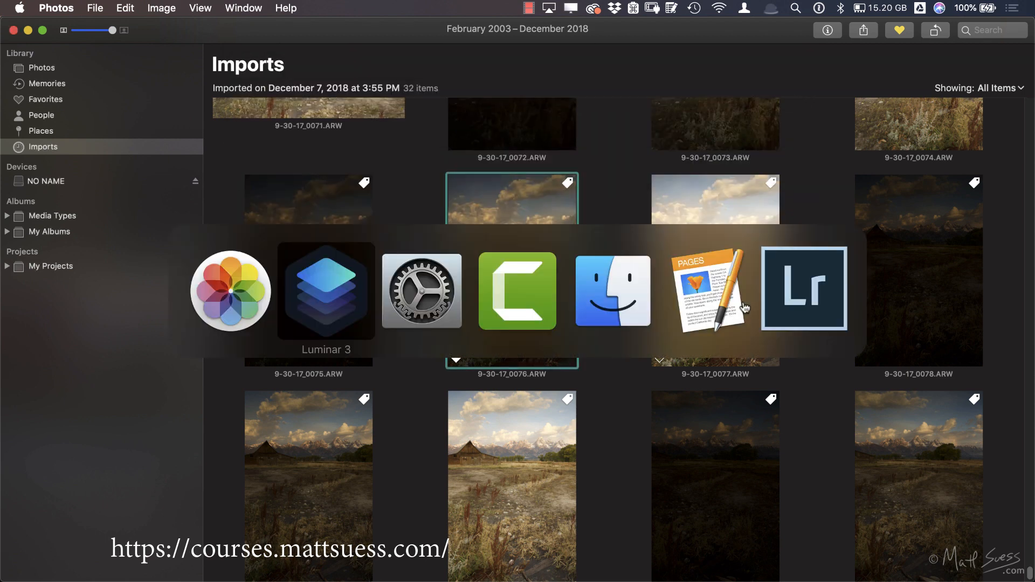
pyautogui.click(864, 30)
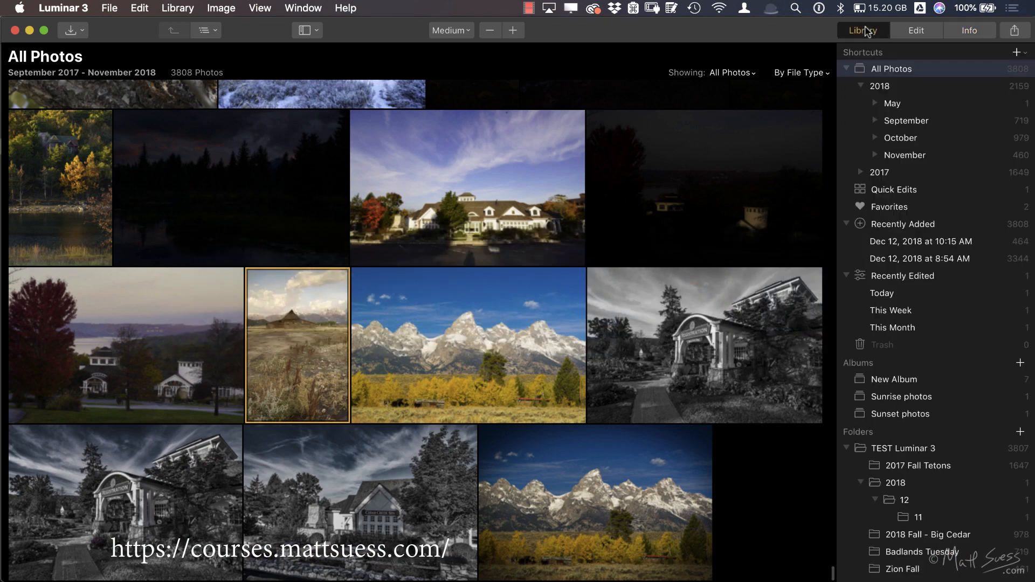
pyautogui.click(901, 451)
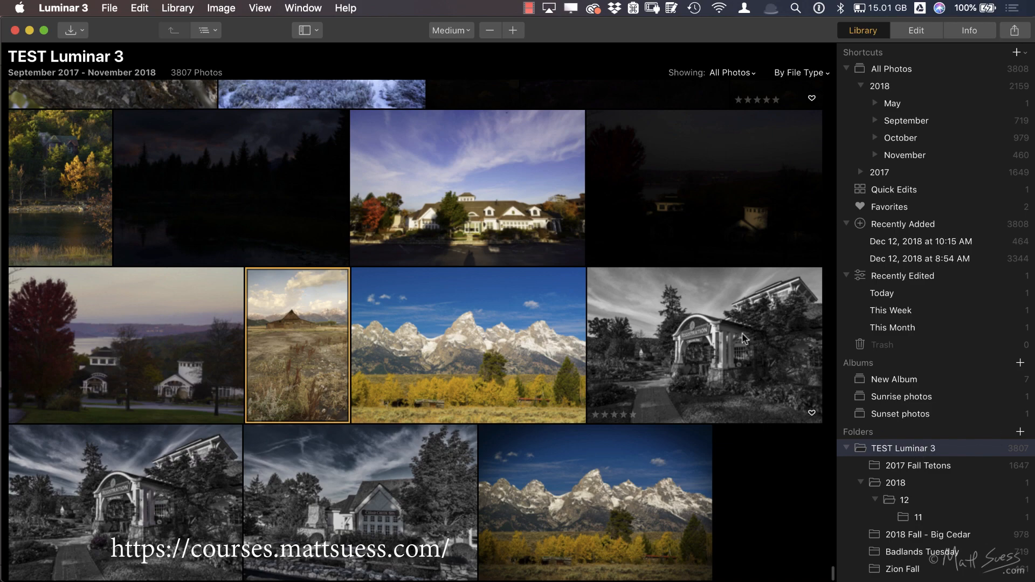
pyautogui.scroll(10, 733, 270)
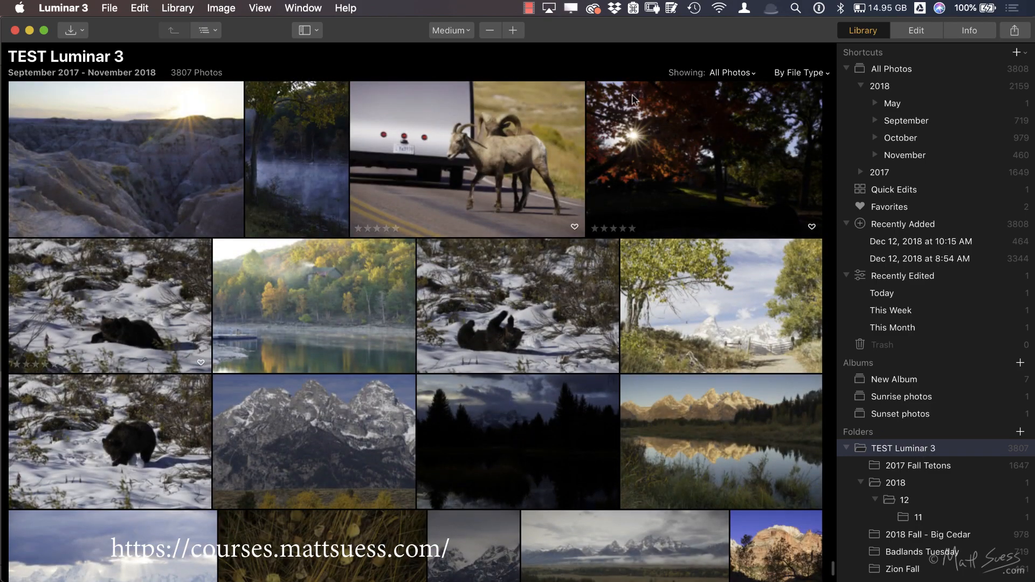
# Step: Switch to Finder and create a new folder named Photos inside the TEST Luminar 3 folder
pyautogui.press('super+Tab')
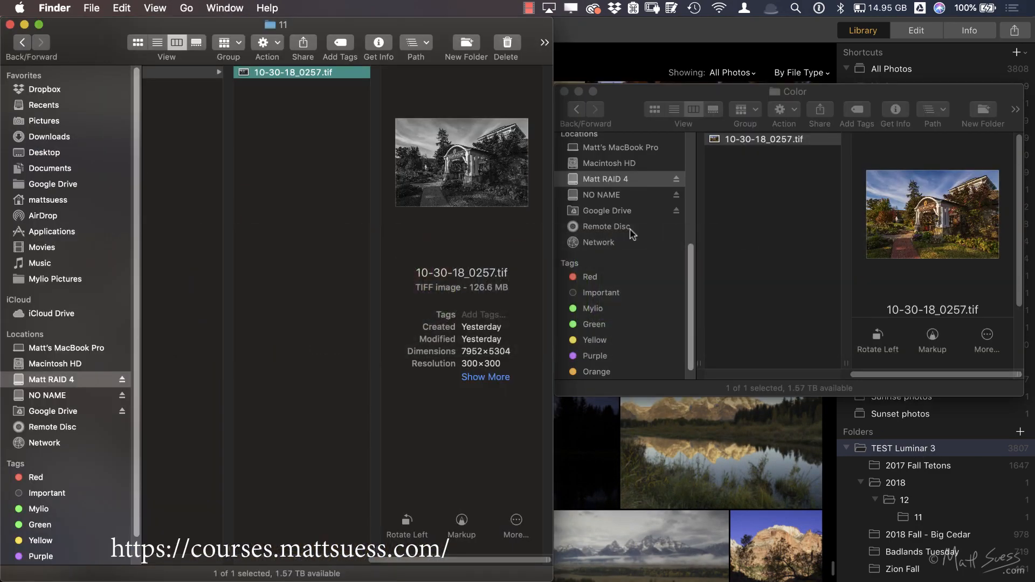
pyautogui.hscroll(-10, 173, 370)
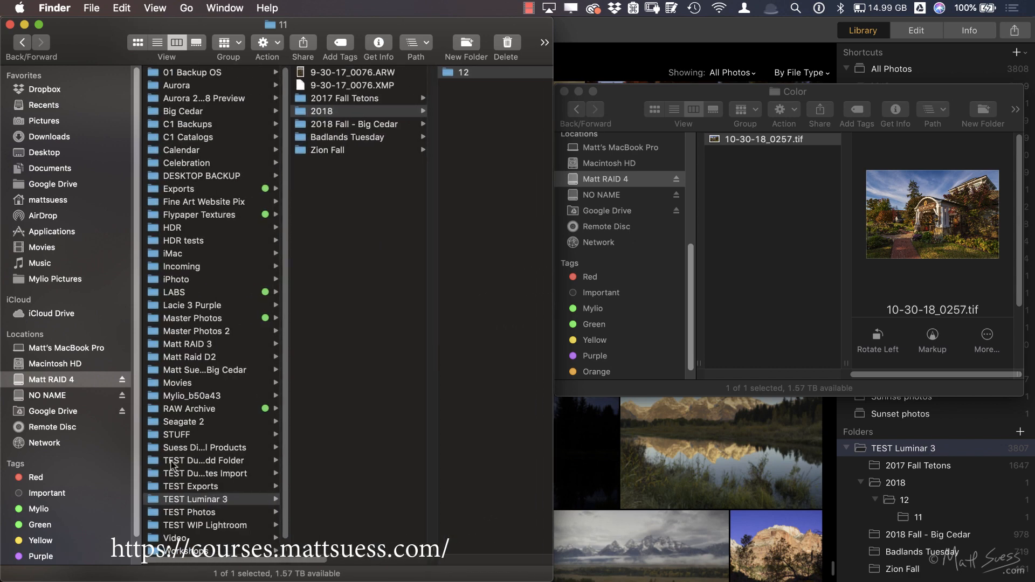
pyautogui.click(155, 500)
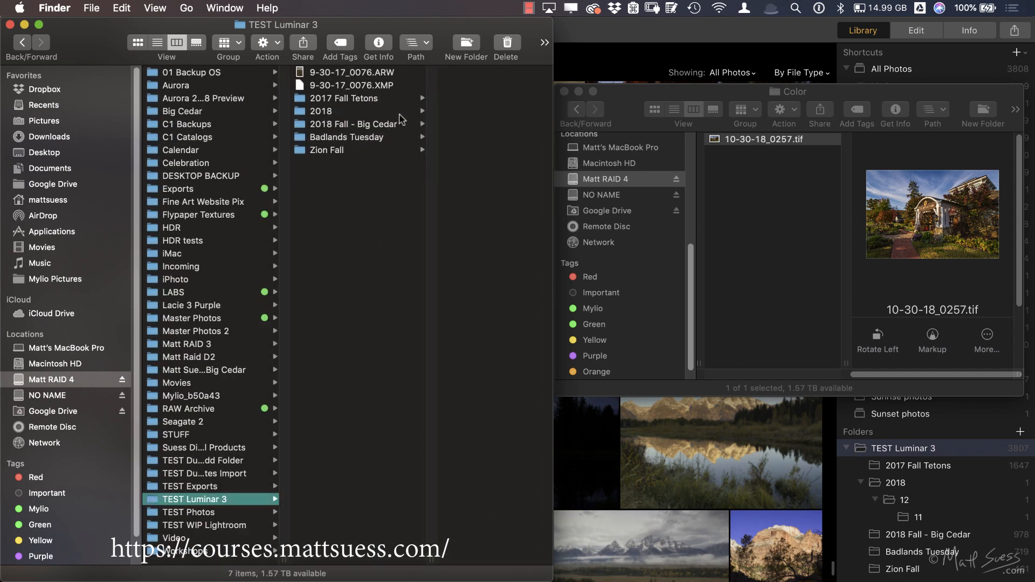
pyautogui.click(467, 43)
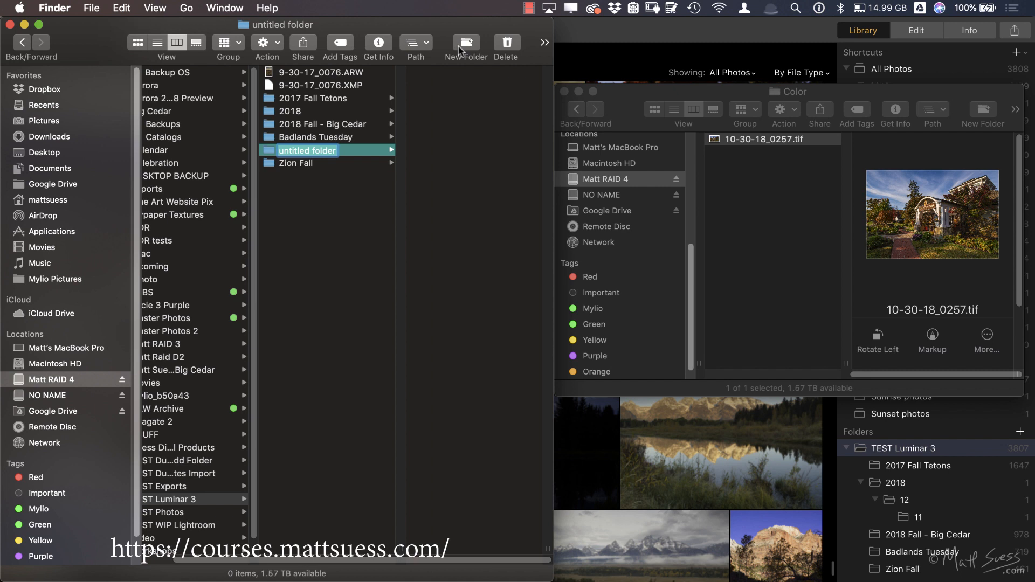
pyautogui.write('Photos')
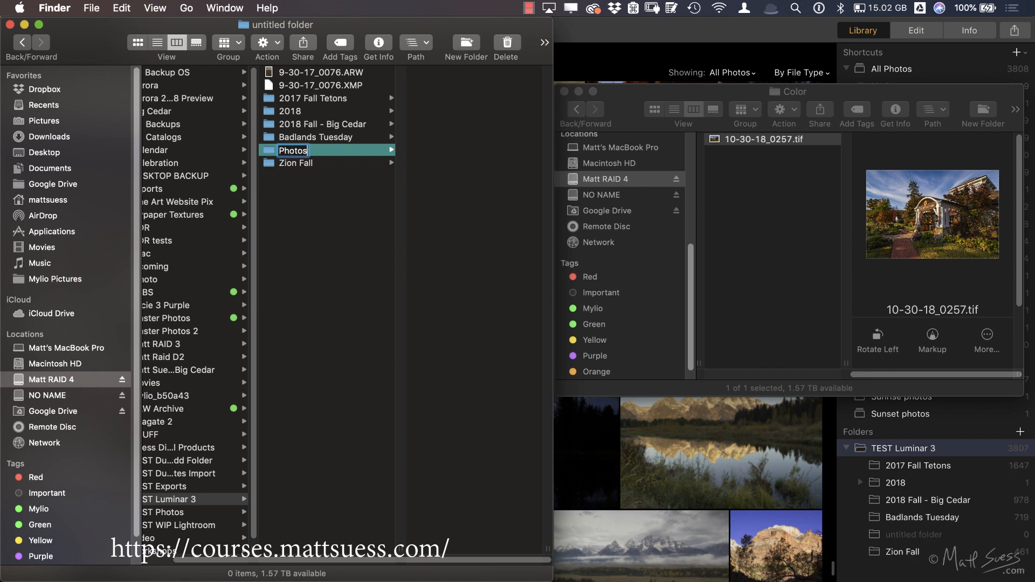
pyautogui.press('Return')
# Step: Move 9-30-17_0076.ARW and its XMP file from TEST Luminar 3 into the Photos folder
pyautogui.click(337, 74)
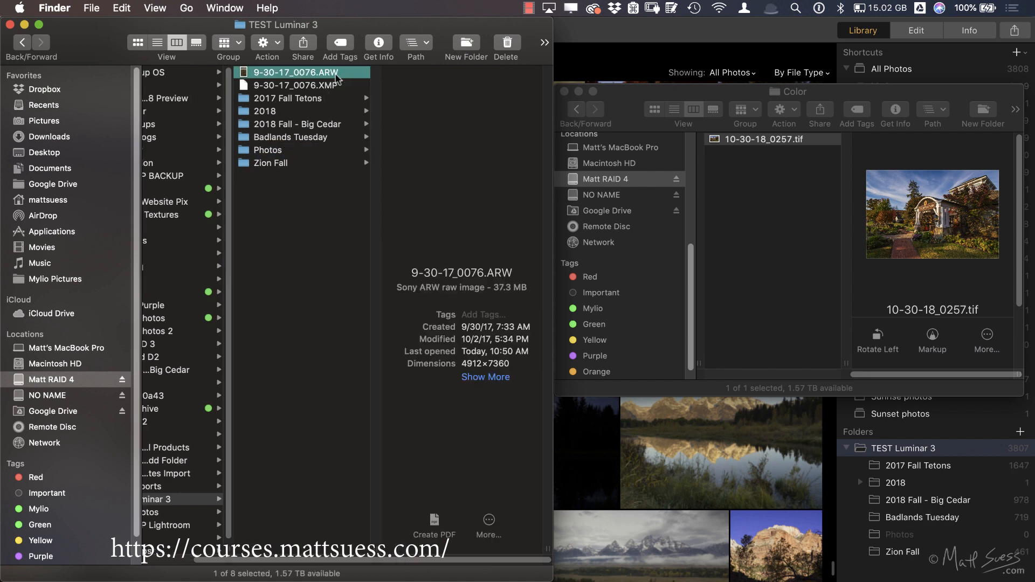
pyautogui.keyDown('shift'); pyautogui.click(313, 86); pyautogui.keyUp('shift')
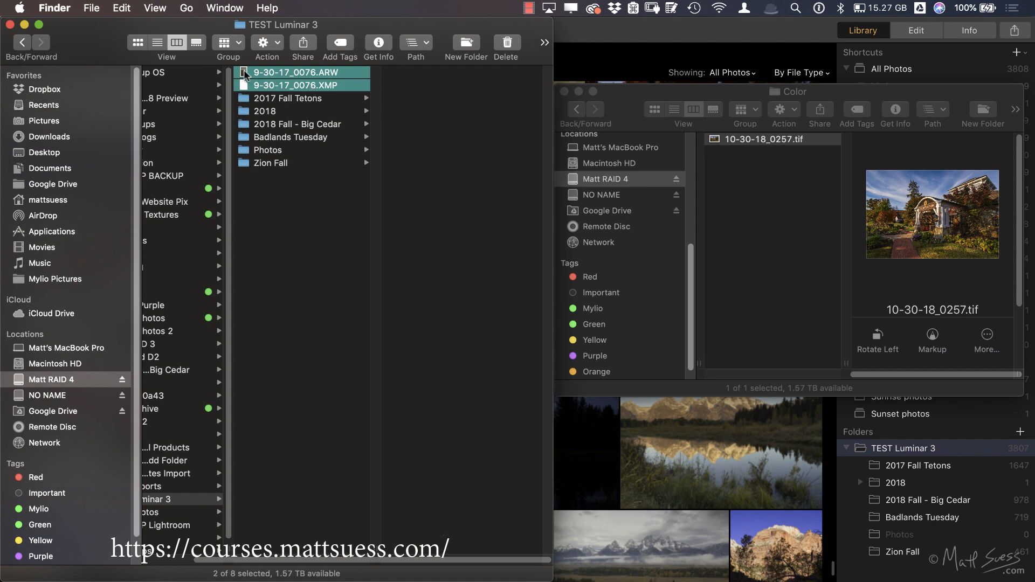
pyautogui.moveTo(248, 75); pyautogui.dragTo(262, 151)
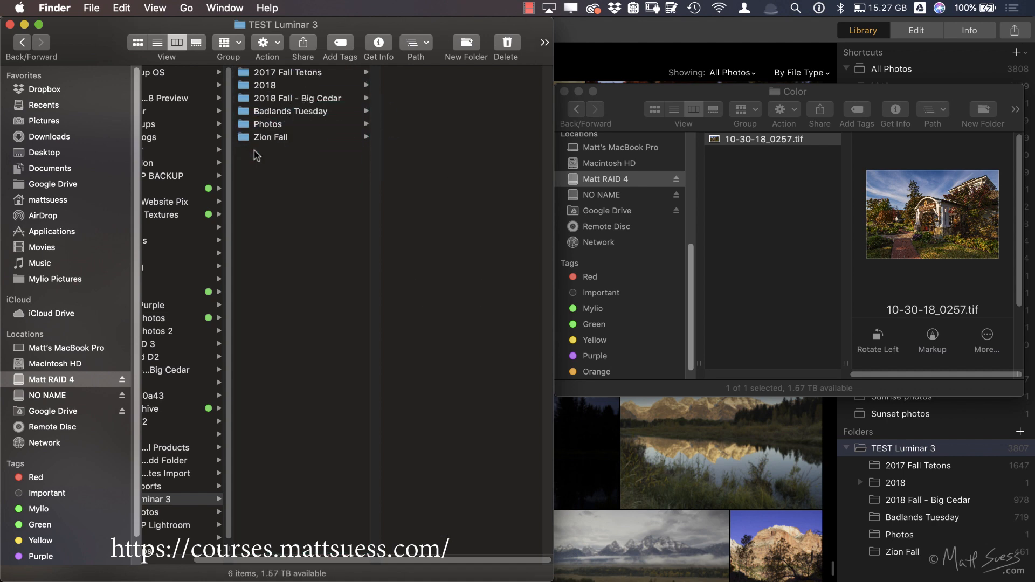
# Step: Switch to Luminar 3, open the Photos folder in the library and inspect the barn photo's file info
pyautogui.press('super+Tab')
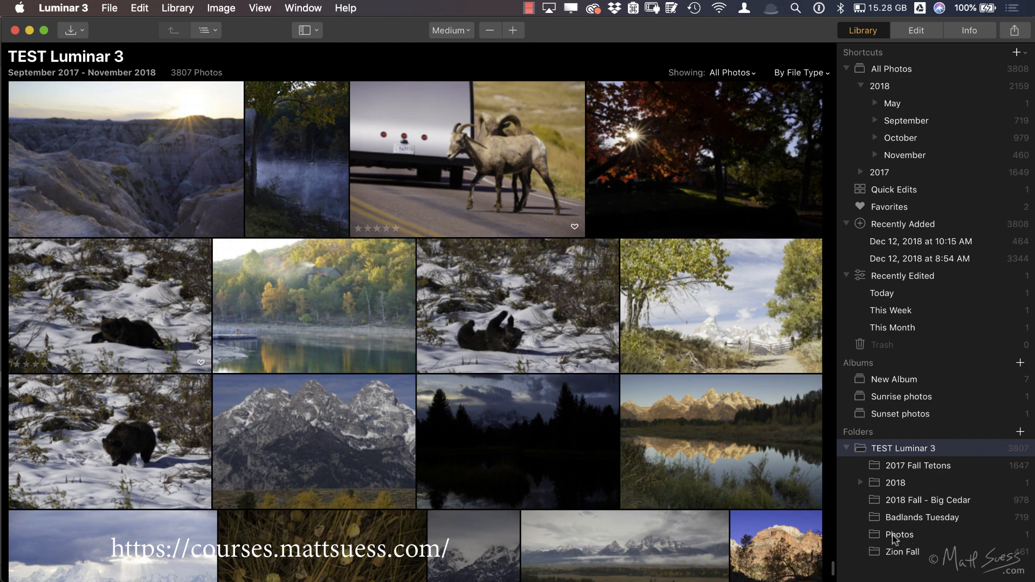
pyautogui.click(893, 536)
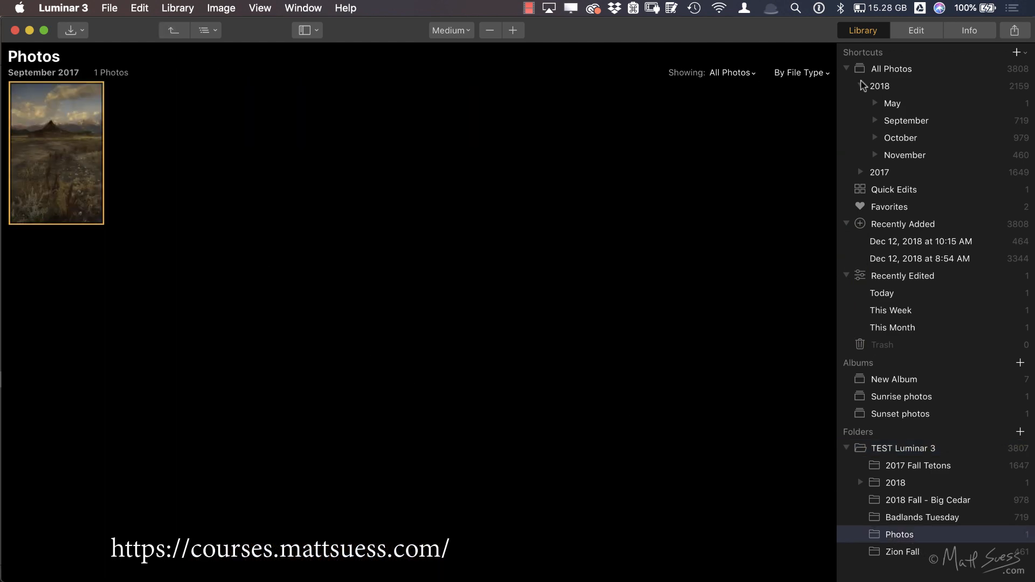
pyautogui.click(971, 31)
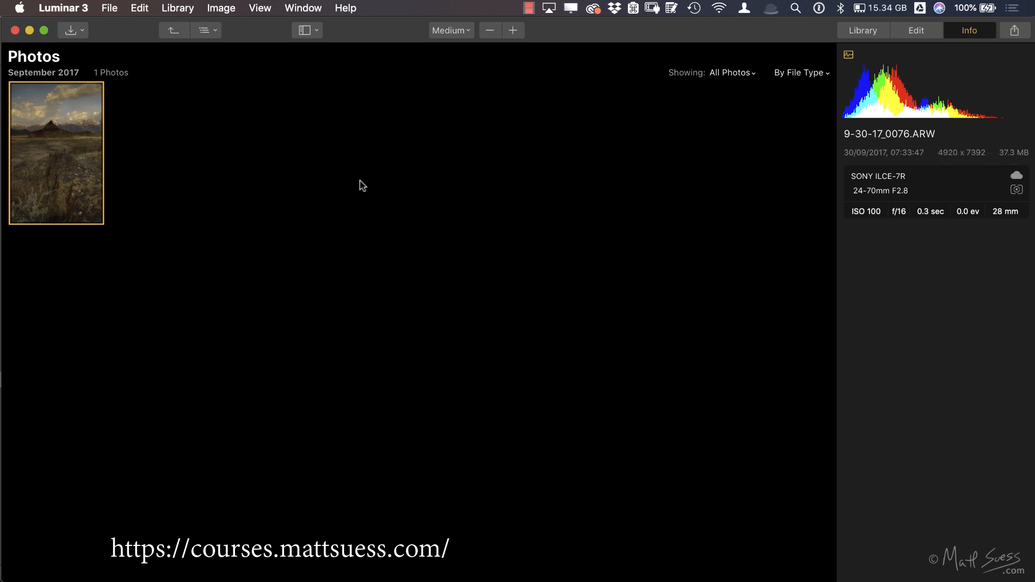
# Step: Switch to Finder and open 9-30-17_0076.XMP from the Photos folder in TextEdit
pyautogui.press('super+Tab')
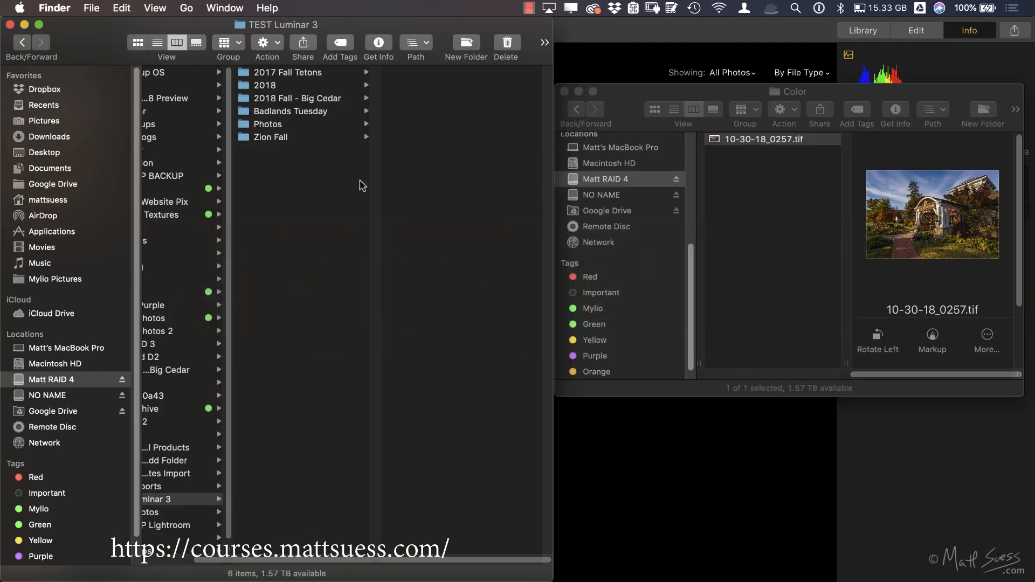
pyautogui.click(312, 125)
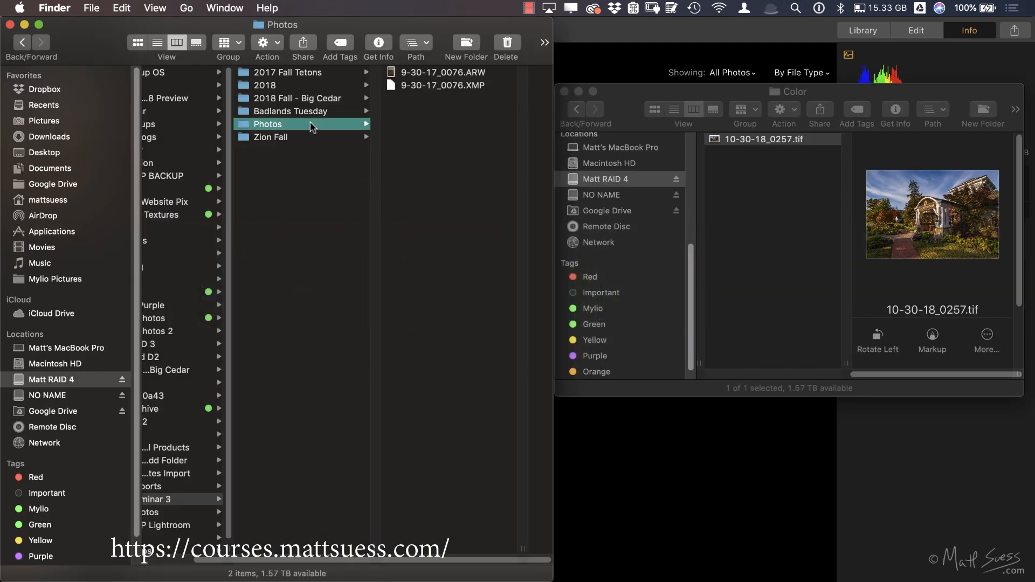
pyautogui.click(398, 87)
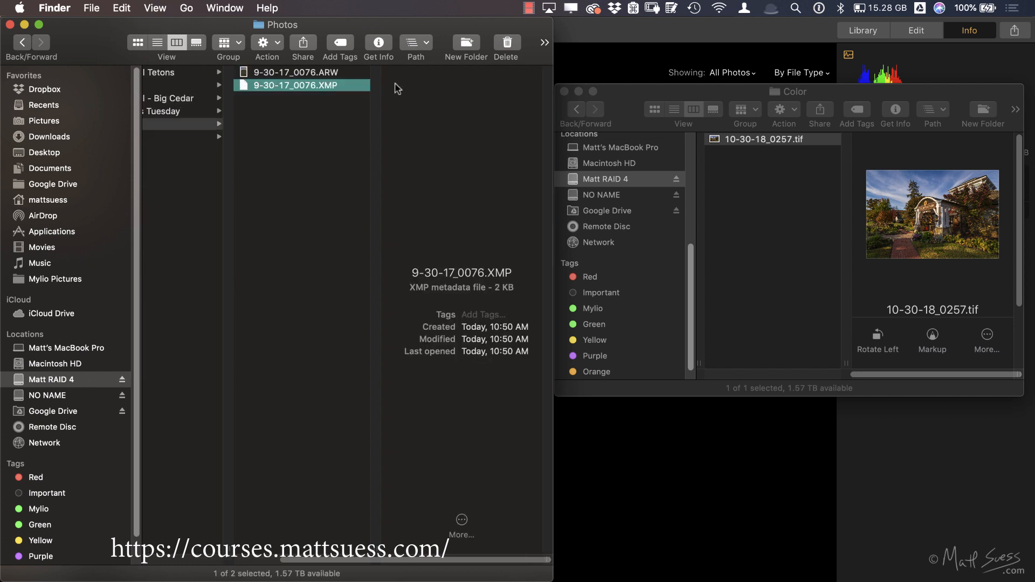
pyautogui.rightClick(241, 88)
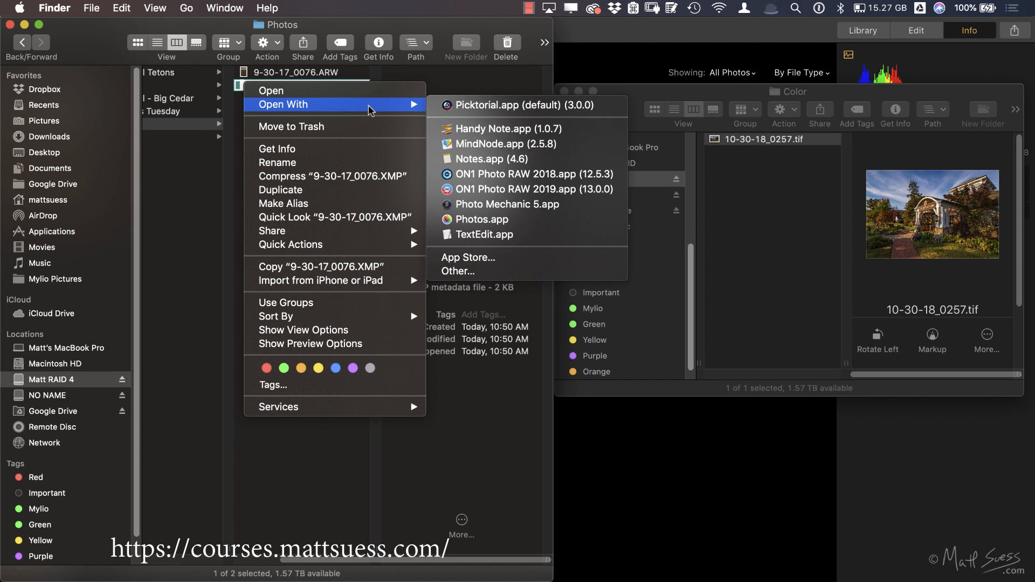
pyautogui.click(459, 236)
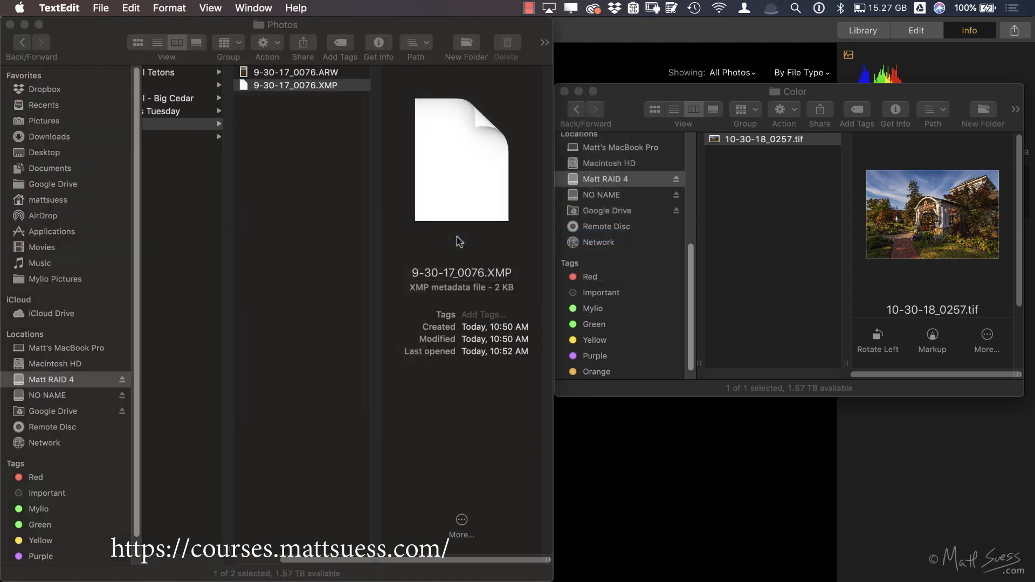
# Step: Enlarge the XMP document window, highlight its keyword list and caption description for reading, and close the file
pyautogui.moveTo(565, 345); pyautogui.dragTo(722, 495)
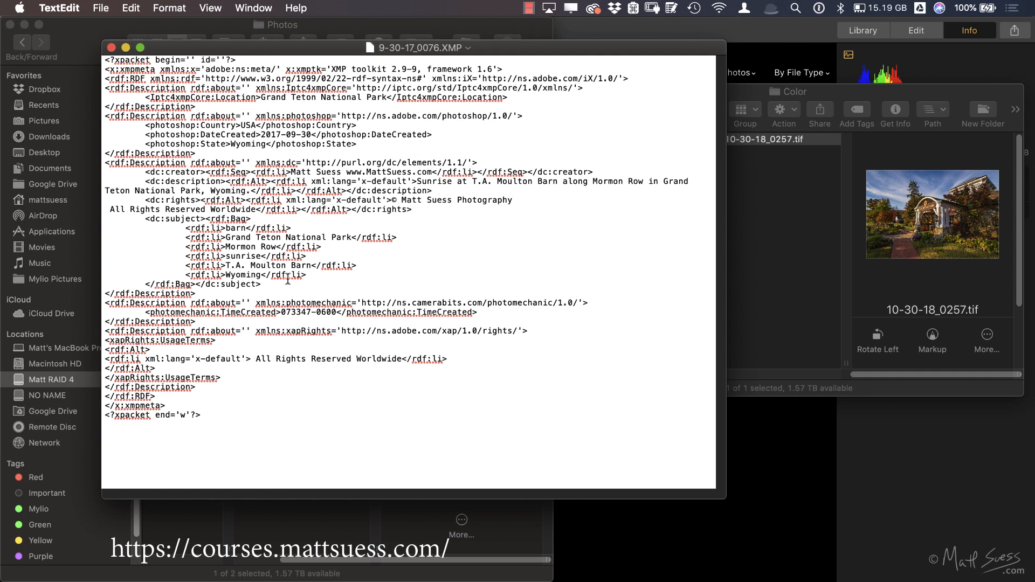
pyautogui.moveTo(205, 225); pyautogui.dragTo(275, 283)
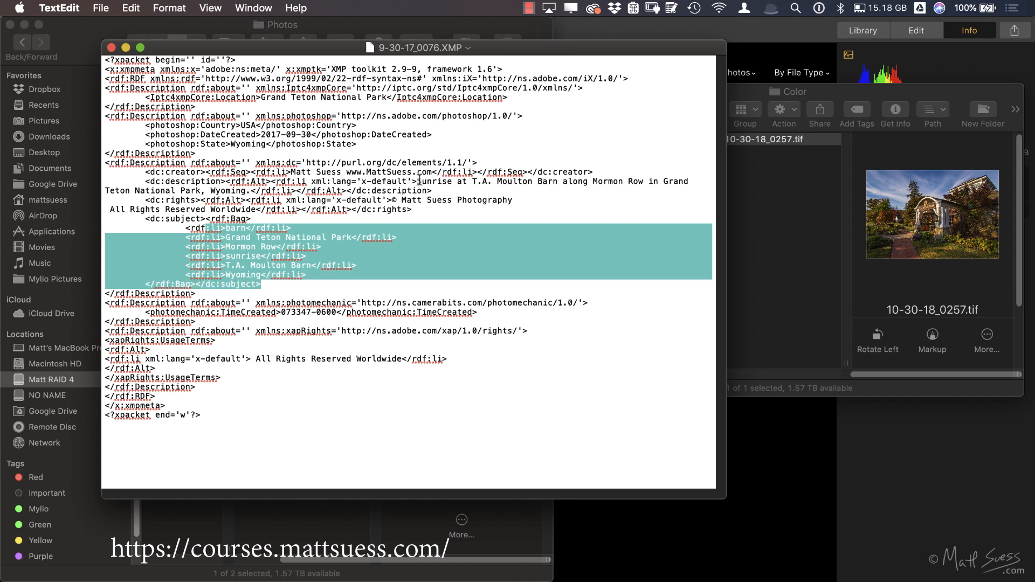
pyautogui.moveTo(417, 181); pyautogui.dragTo(207, 193)
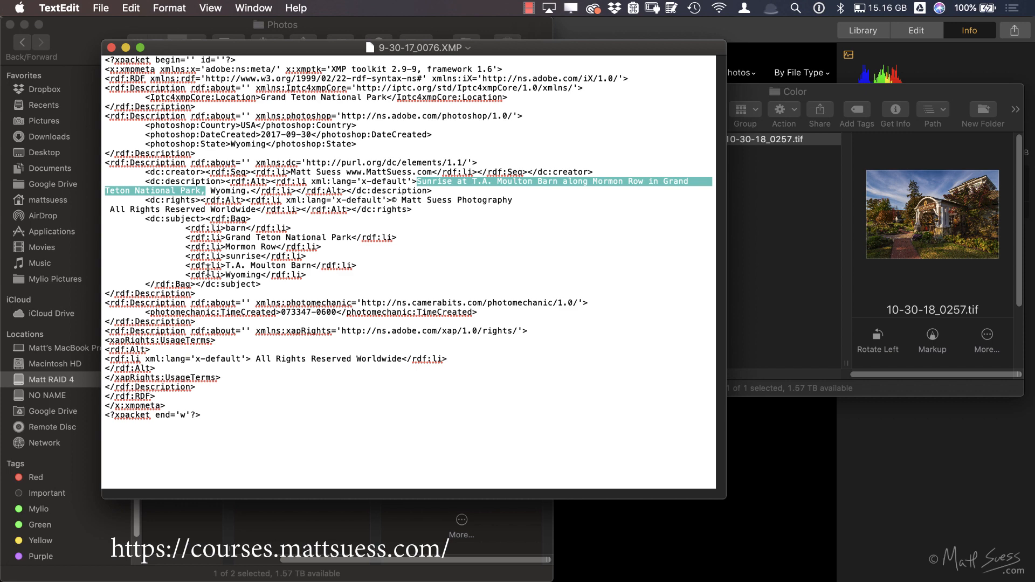
pyautogui.click(112, 47)
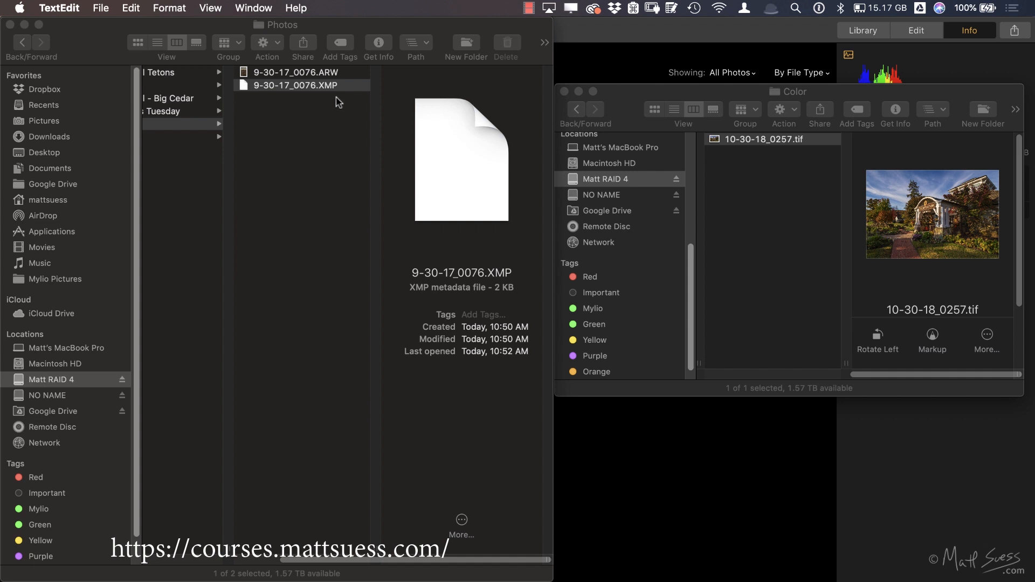
# Step: Switch to Lightroom Classic and start transferring _DSC0814.ARW to Luminar 3 through the Luminar 3 plug-in extra
pyautogui.press('super+Tab')
pyautogui.press('super+Tab')
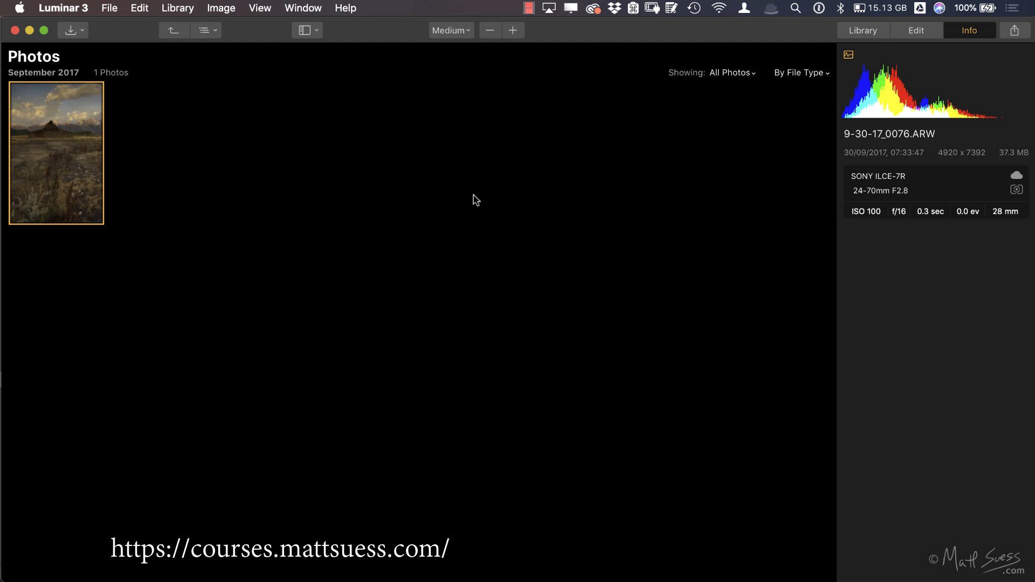
pyautogui.press('super+Tab')
pyautogui.press('super+Tab')
pyautogui.press('super+Tab')
pyautogui.press('super+Tab')
pyautogui.press('super+Tab')
pyautogui.press('super+Tab')
pyautogui.press('super+Tab')
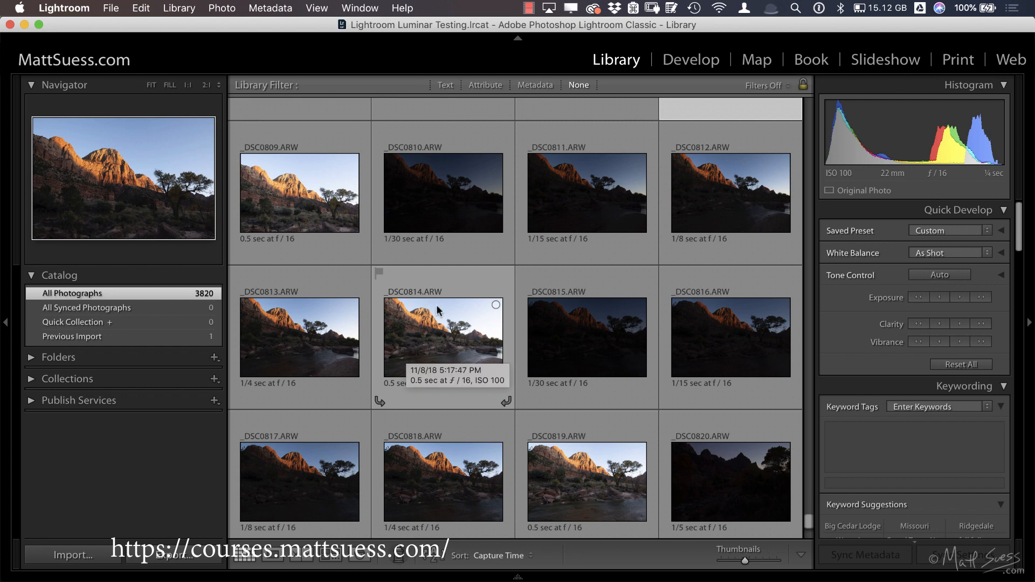
pyautogui.click(415, 331)
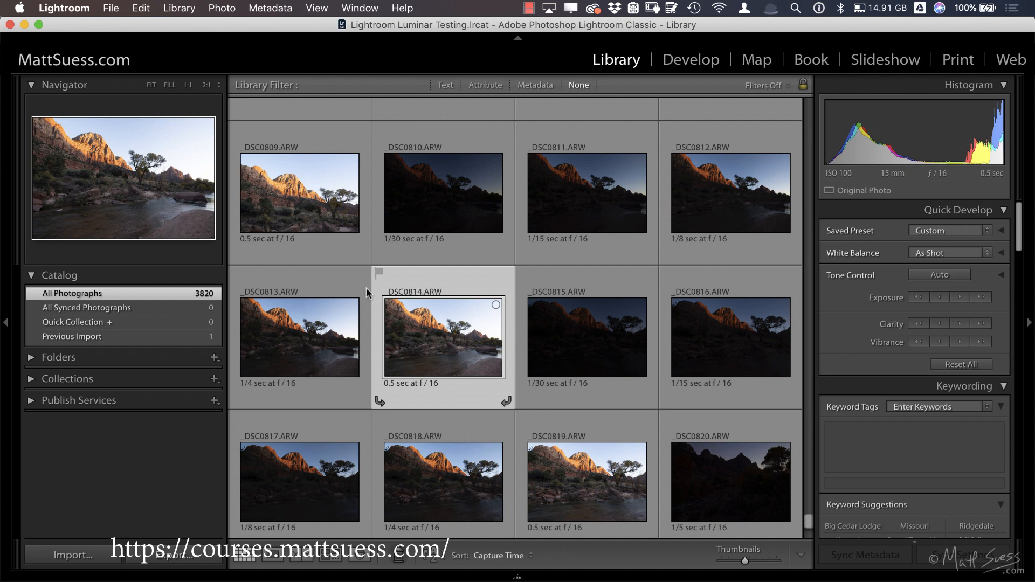
pyautogui.click(110, 10)
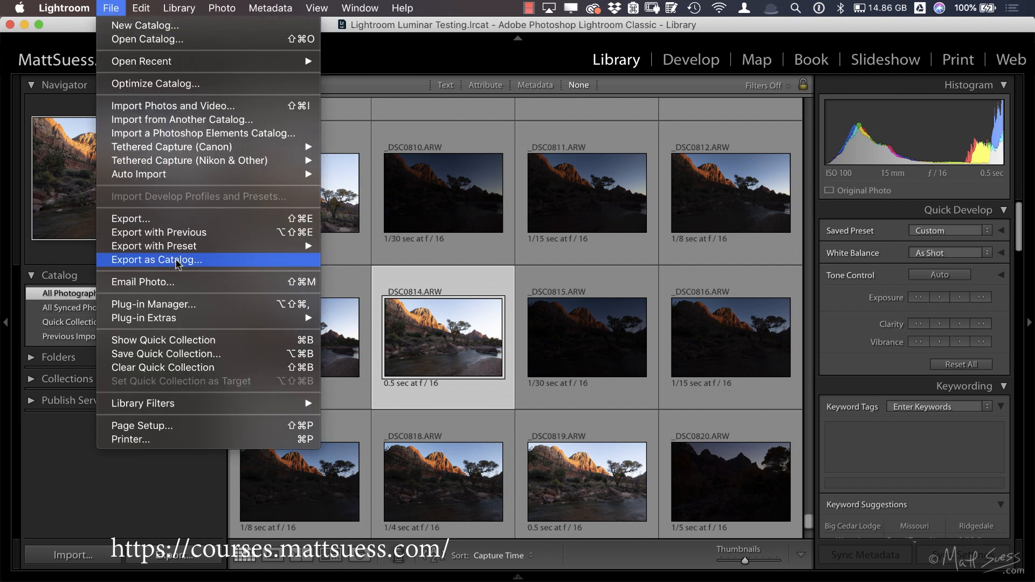
pyautogui.moveTo(185, 326)
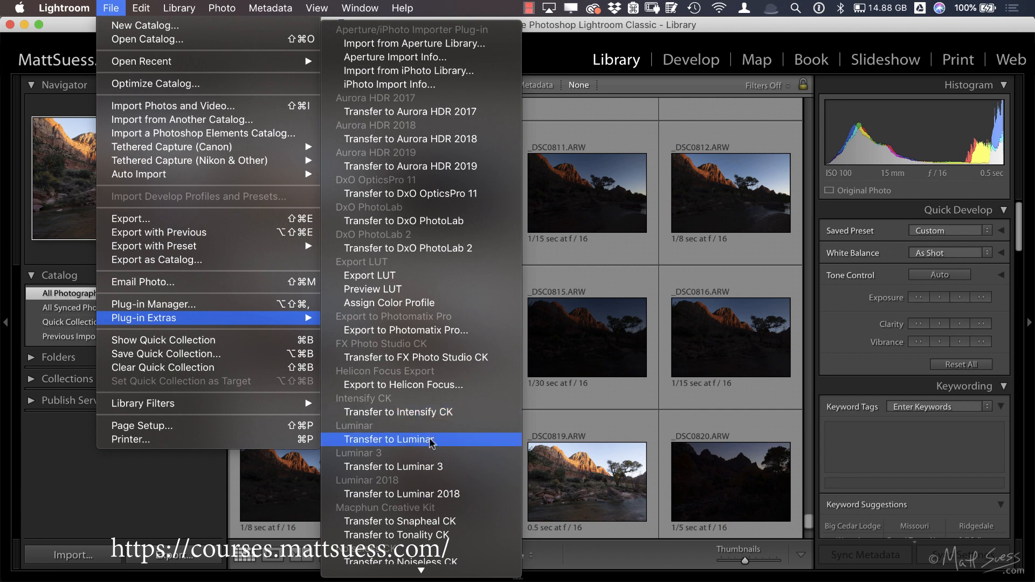
pyautogui.click(441, 472)
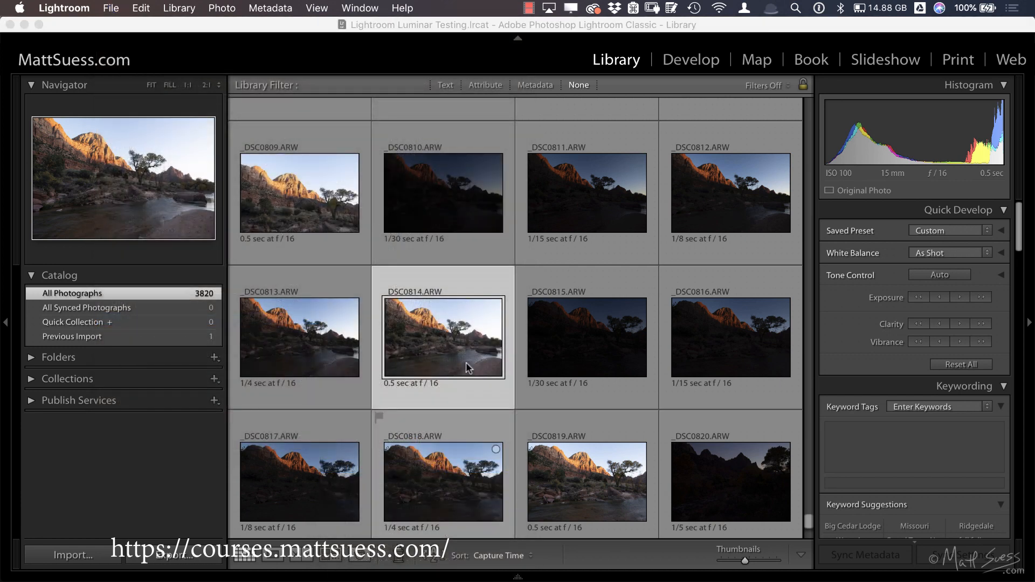
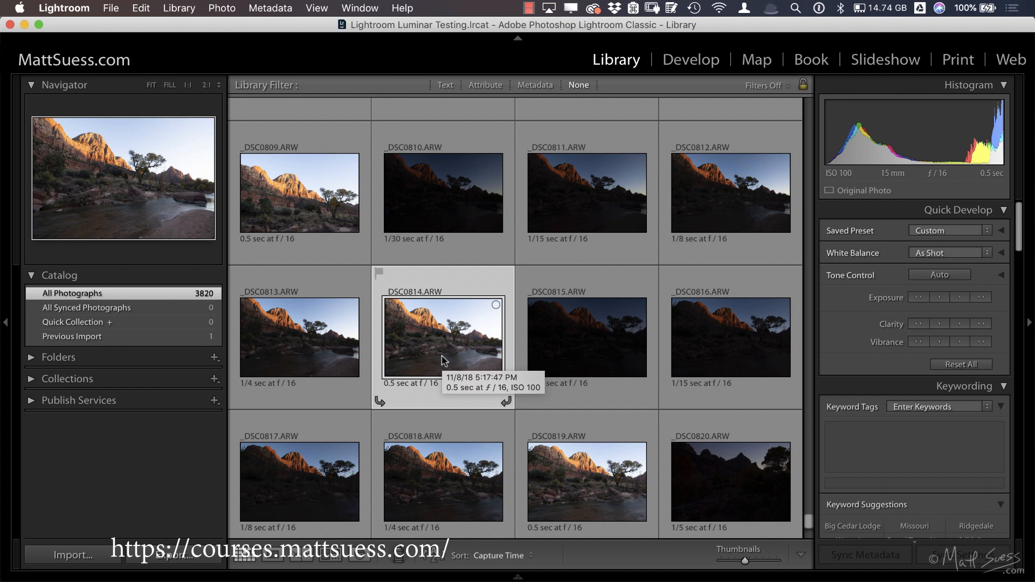
# Step: Add _DSC0809.ARW and _DSC0819.ARW to the photo selection that already contains _DSC0814.ARW
pyautogui.keyDown('super'); pyautogui.click(324, 183); pyautogui.keyUp('super')
pyautogui.keyDown('super'); pyautogui.click(548, 461); pyautogui.keyUp('super')
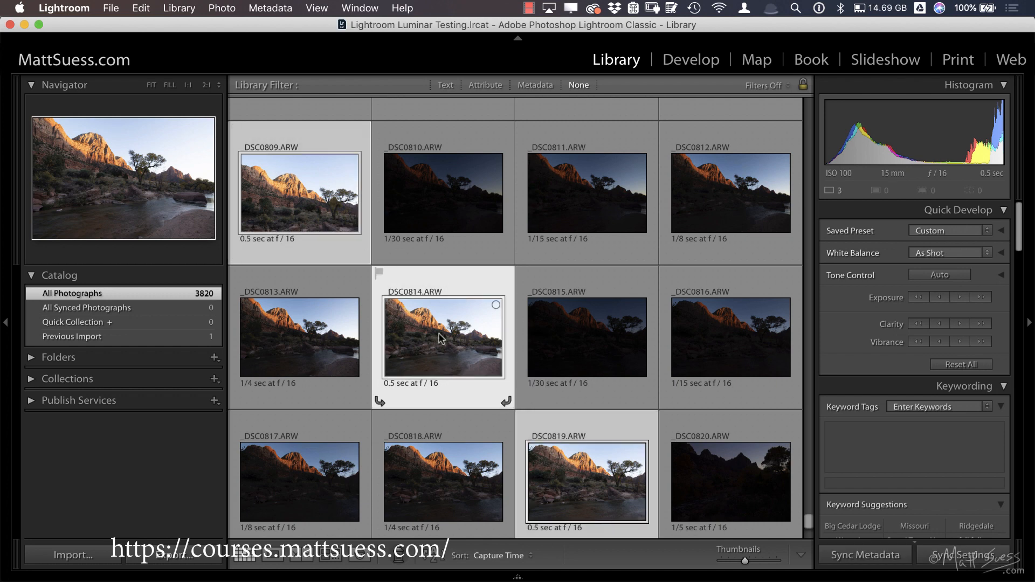
pyautogui.moveTo(441, 338)
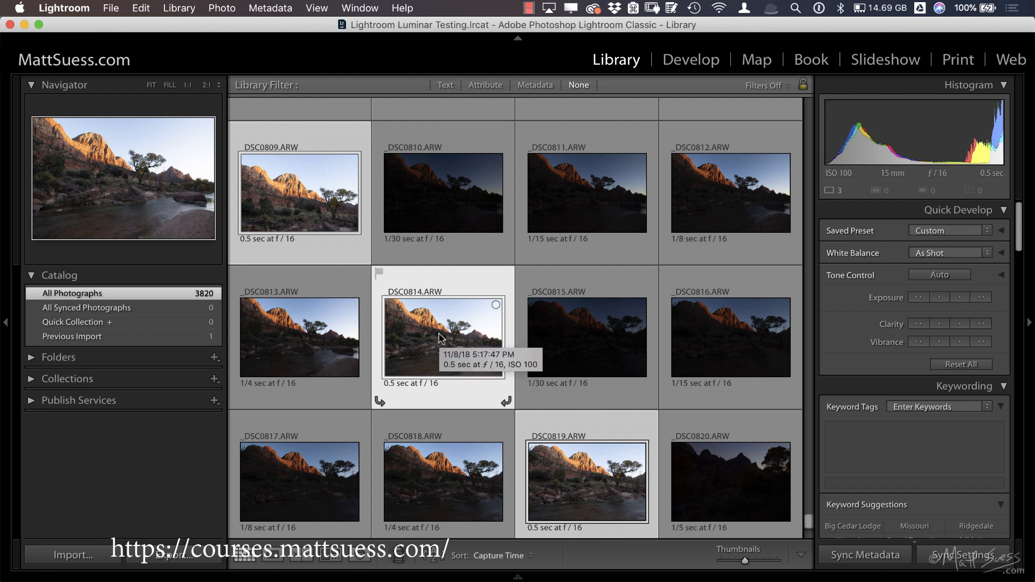
pyautogui.click(110, 8)
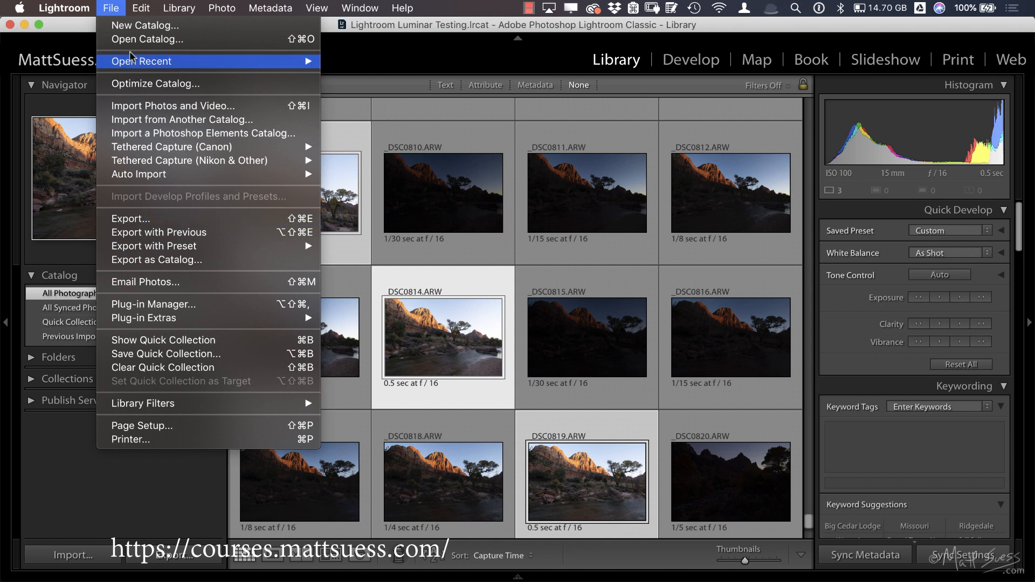
pyautogui.click(114, 11)
# Step: Switch to Luminar 3, look through the Badlands Tuesday folder in the library and return to Lightroom Classic
pyautogui.press('super+Tab')
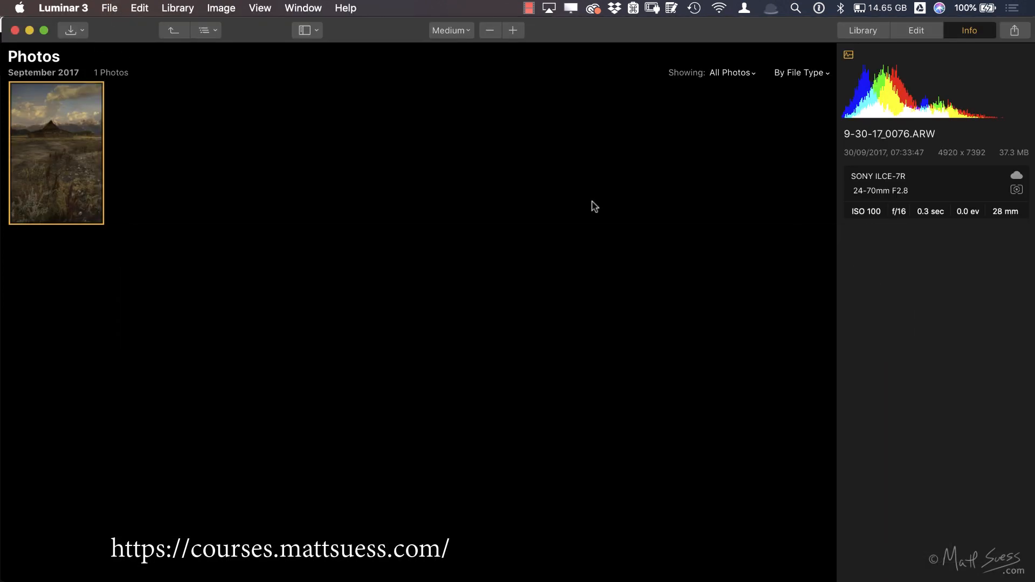
pyautogui.click(861, 32)
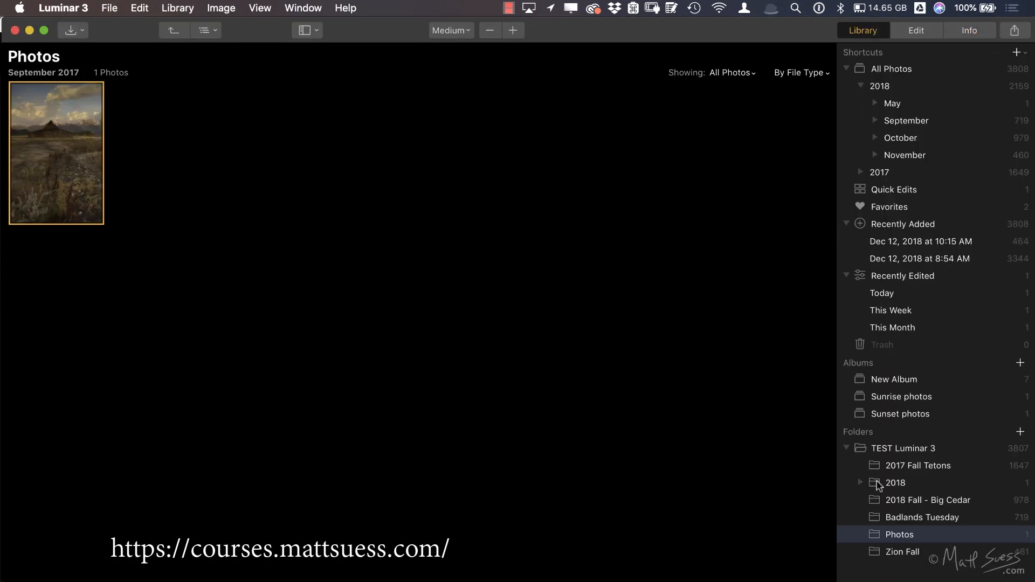
pyautogui.click(877, 521)
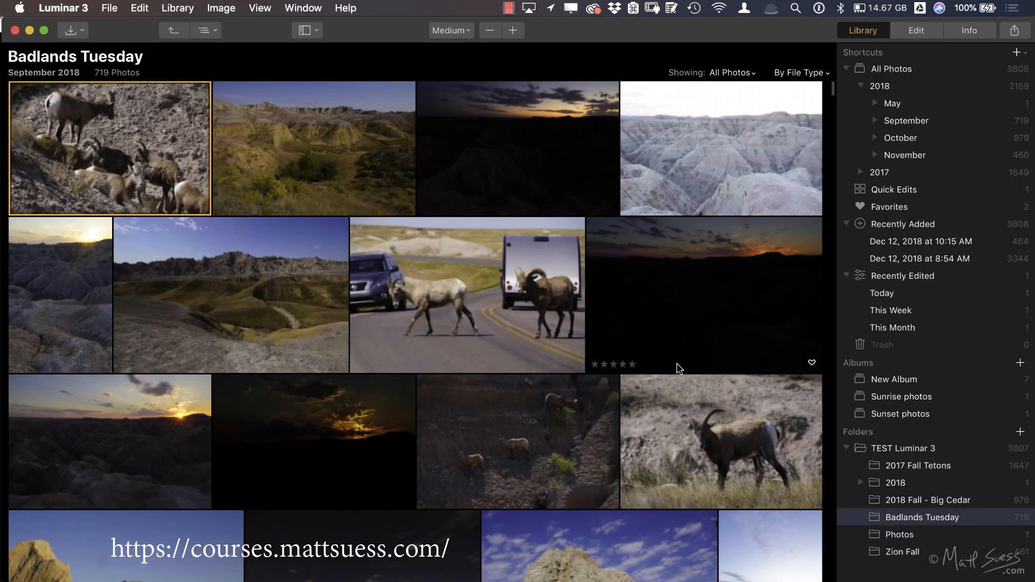
pyautogui.scroll(-1, 536, 322)
pyautogui.press('super+Tab')
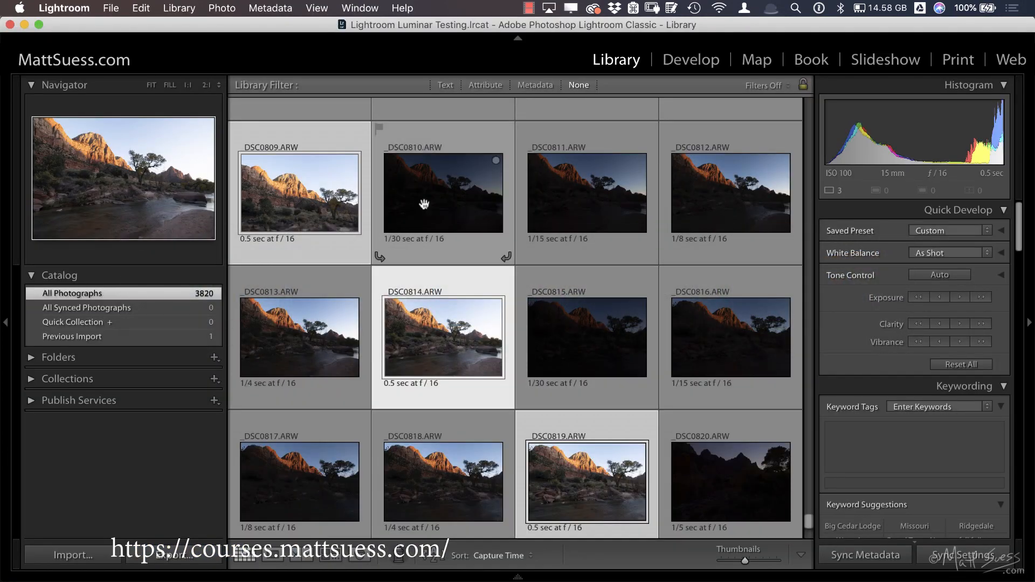
# Step: Export the three selected photos to the hard drive as uncompressed 8-bit AdobeRGB TIFF files in the TEST WIP Lightroom folder
pyautogui.click(110, 7)
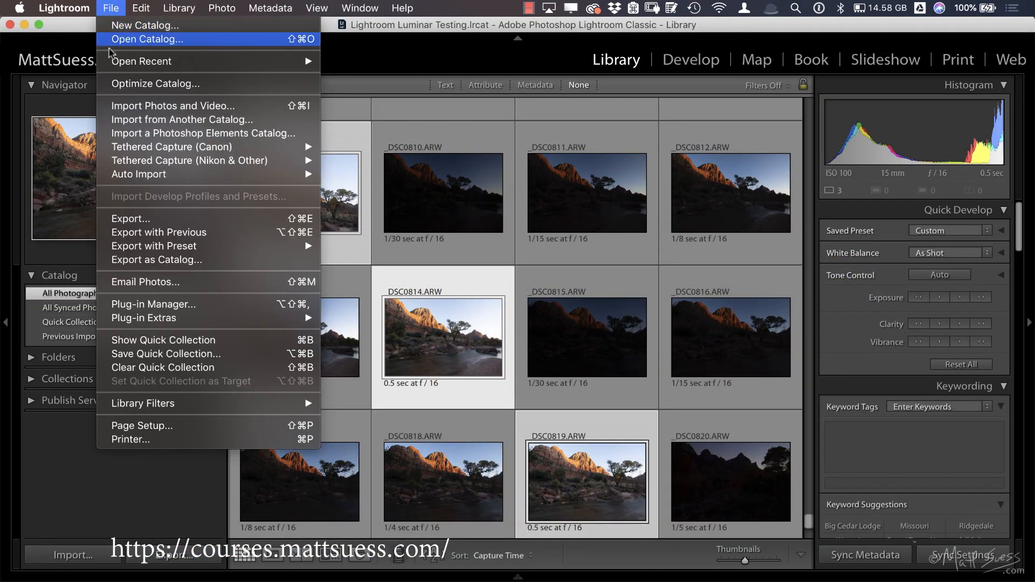
pyautogui.click(131, 218)
pyautogui.click(751, 402)
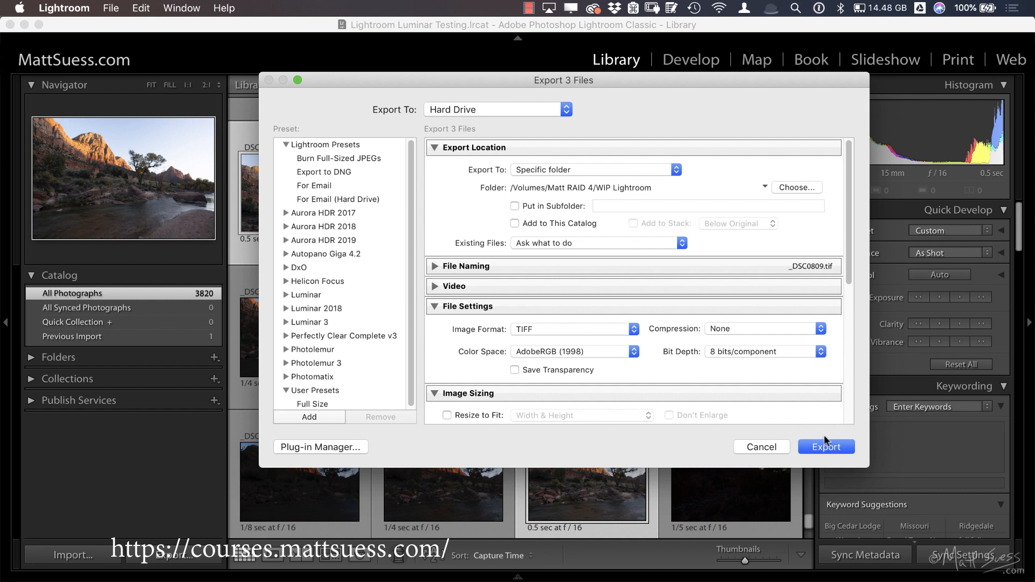
pyautogui.click(834, 448)
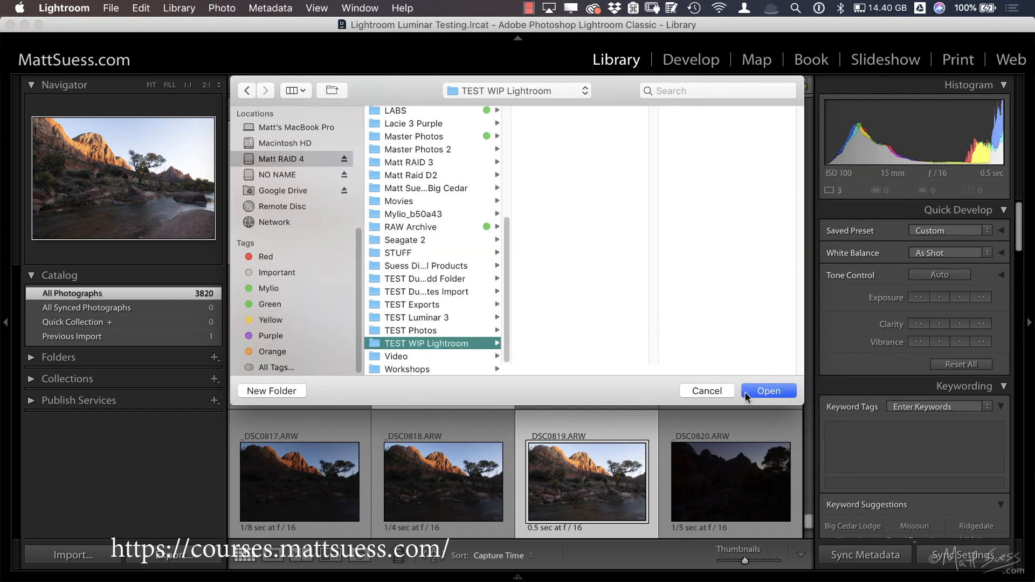
pyautogui.click(772, 389)
# Step: Switch to Luminar 3 and add the TEST WIP Lightroom folder from the RAID 4 drive to the library folders
pyautogui.press('super+Tab')
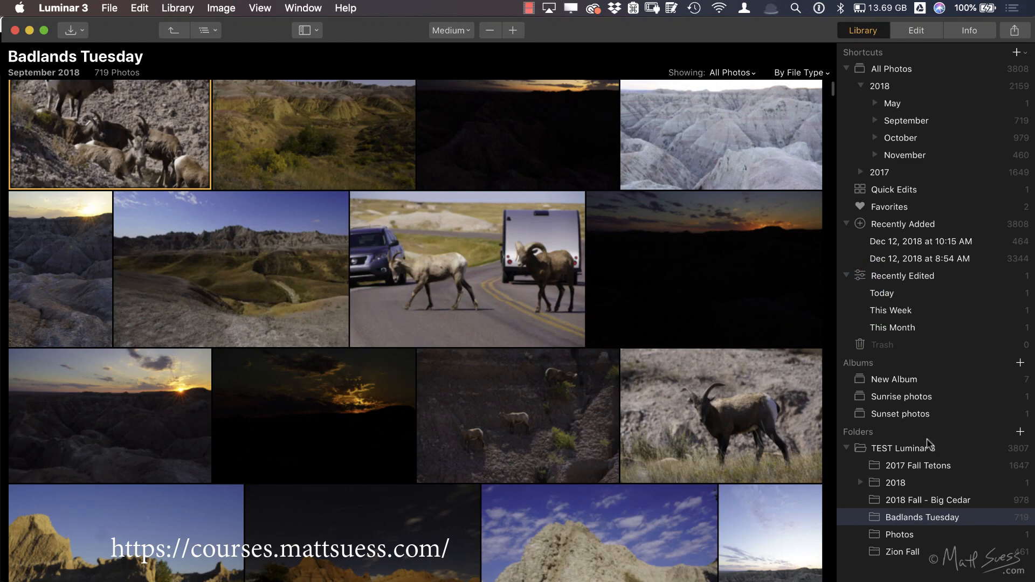
pyautogui.click(1021, 432)
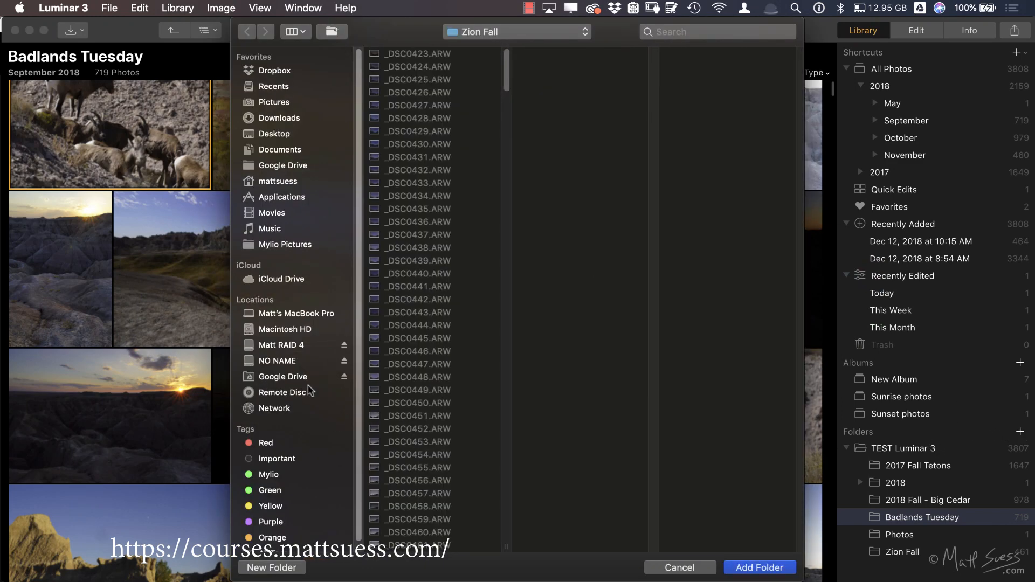
pyautogui.click(300, 346)
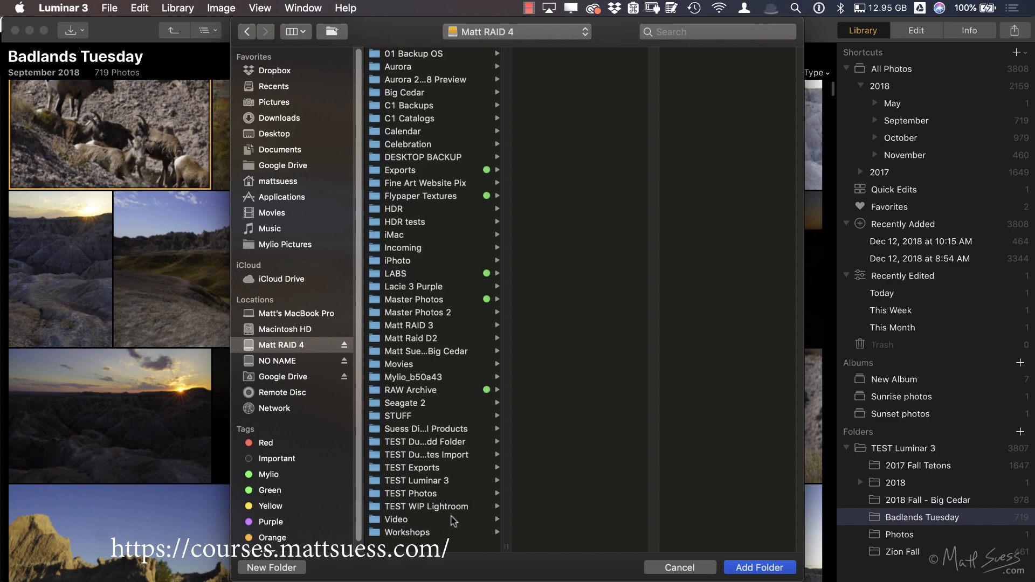
pyautogui.click(440, 507)
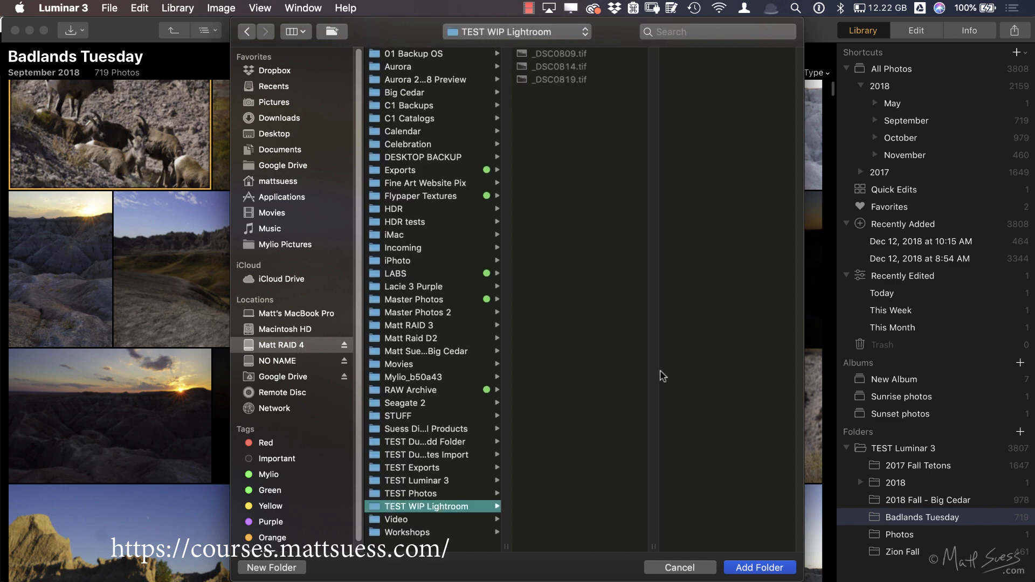
pyautogui.click(773, 571)
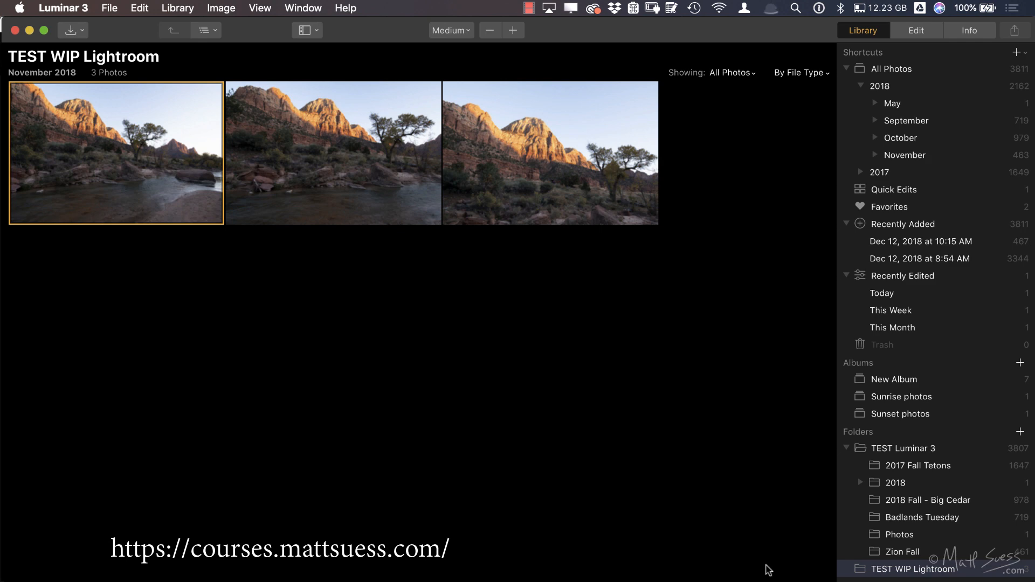
# Step: Open _DSC0814.tif for editing, show the Luminar Looks and apply the Backyard Stars user look
pyautogui.click(909, 33)
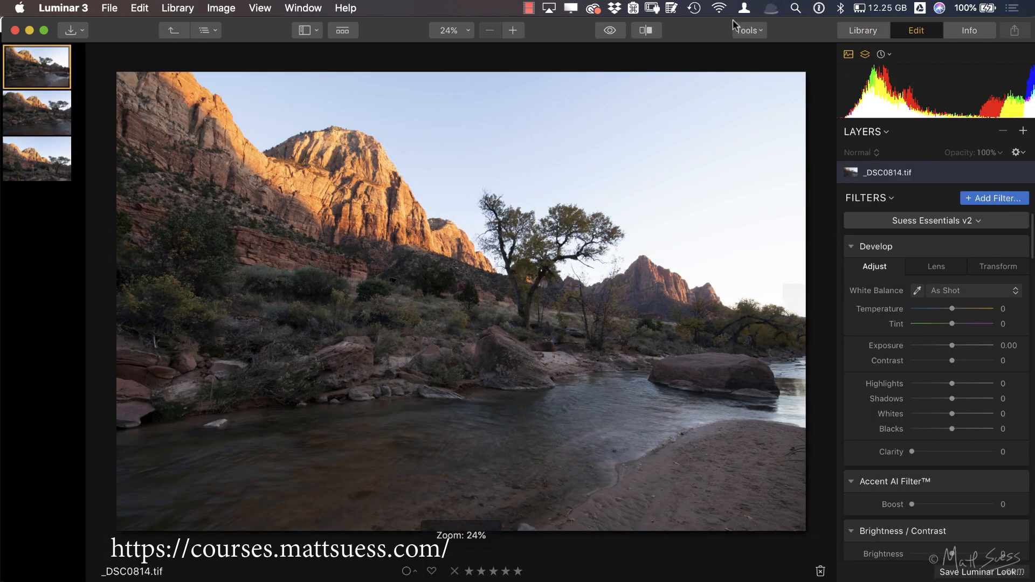
pyautogui.click(344, 31)
pyautogui.click(161, 535)
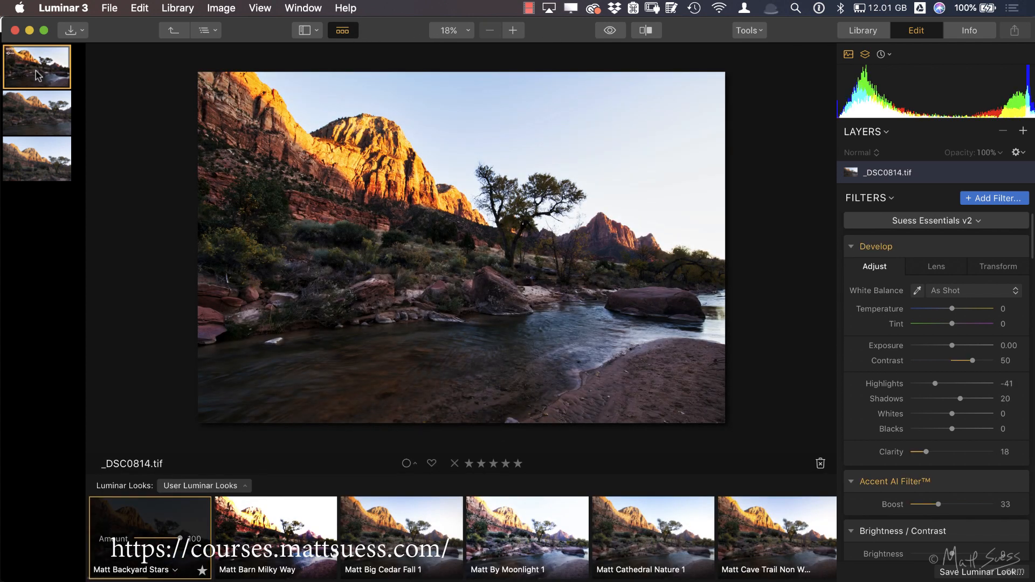
# Step: Select all three photos in the filmstrip and sync the adjustments of _DSC0814.tif to the other two
pyautogui.keyDown('shift'); pyautogui.click(37, 163); pyautogui.keyUp('shift')
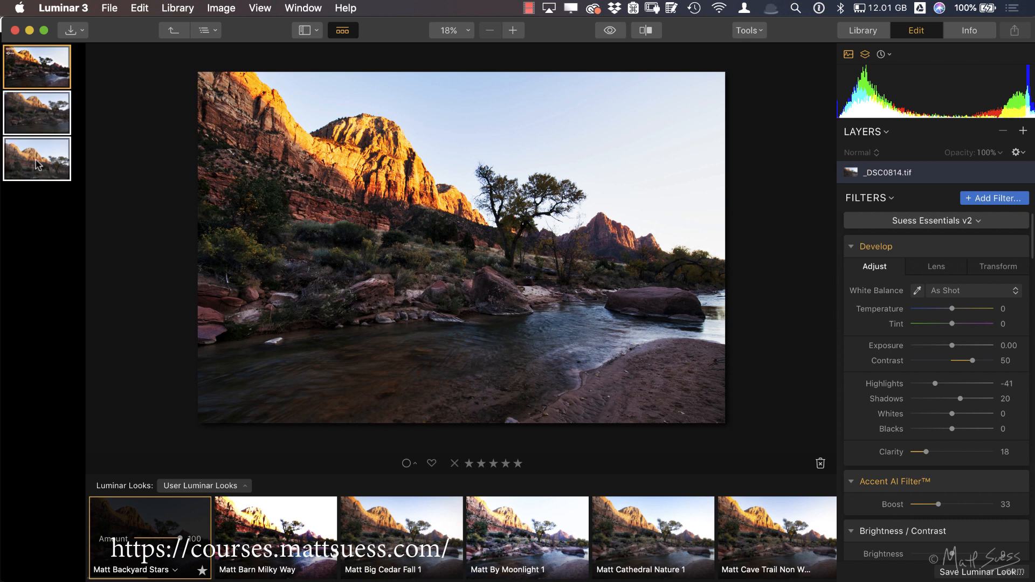
pyautogui.click(139, 8)
pyautogui.moveTo(233, 9)
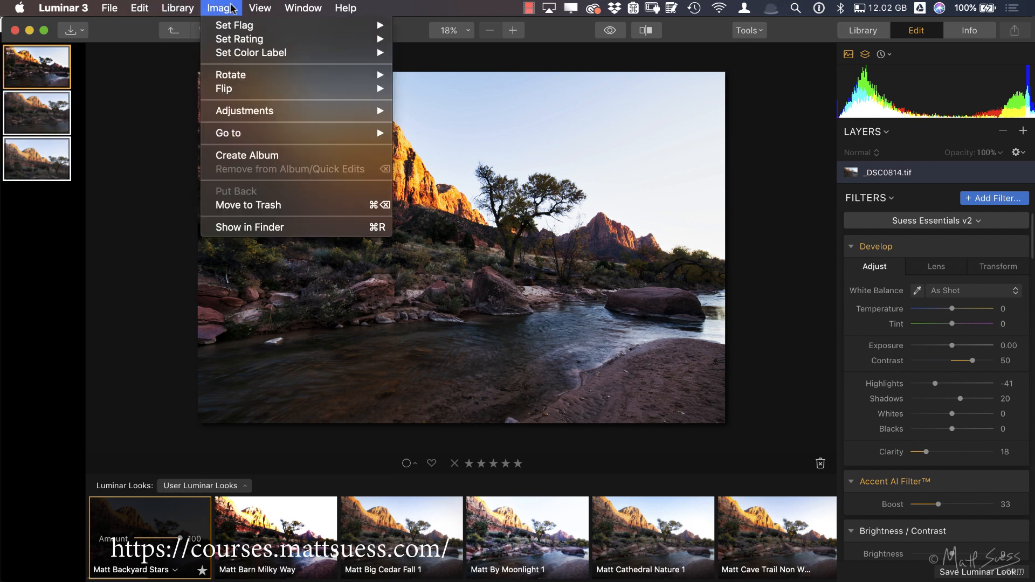
pyautogui.moveTo(351, 110)
pyautogui.click(427, 112)
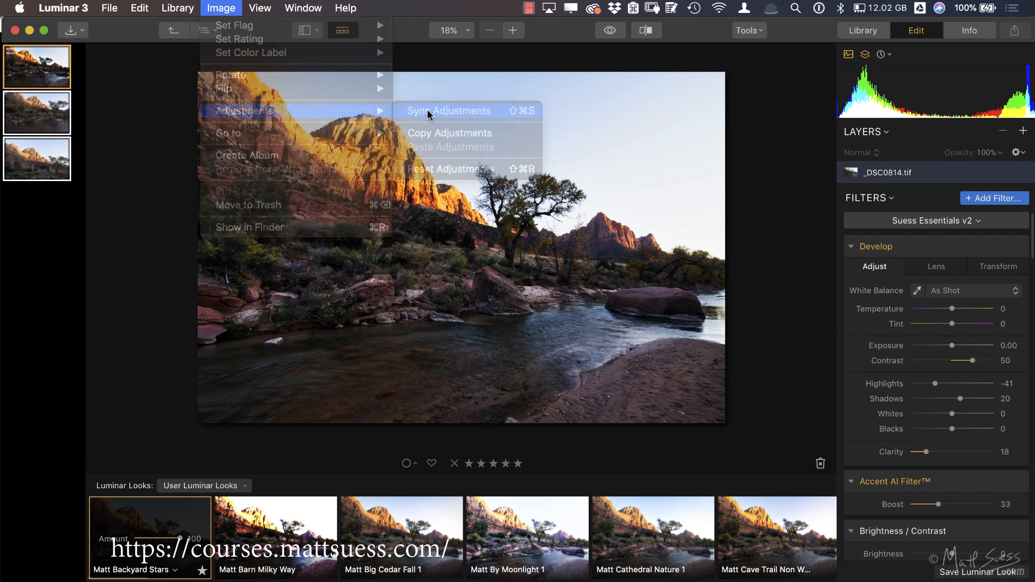
pyautogui.click(51, 230)
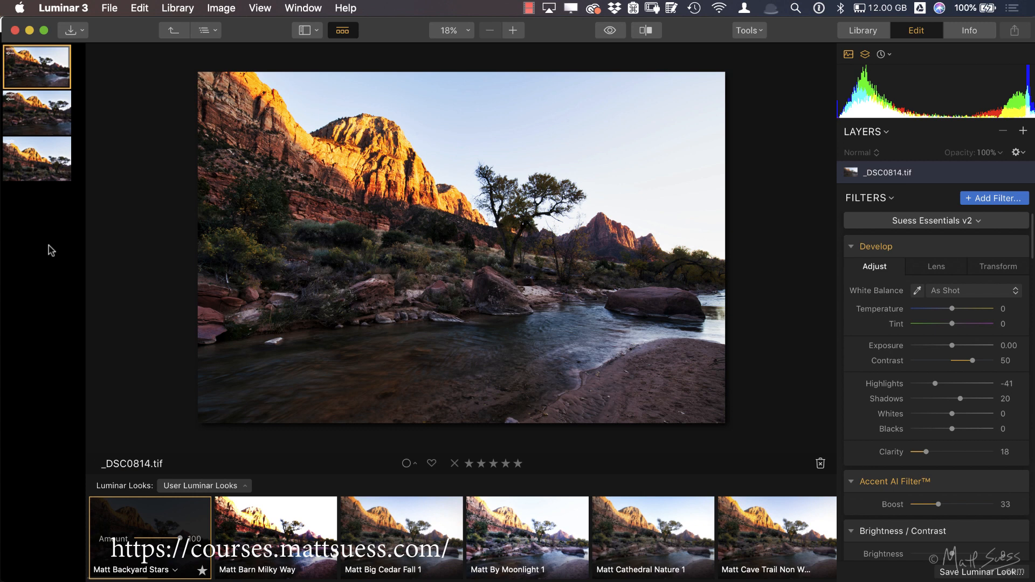
pyautogui.click(109, 8)
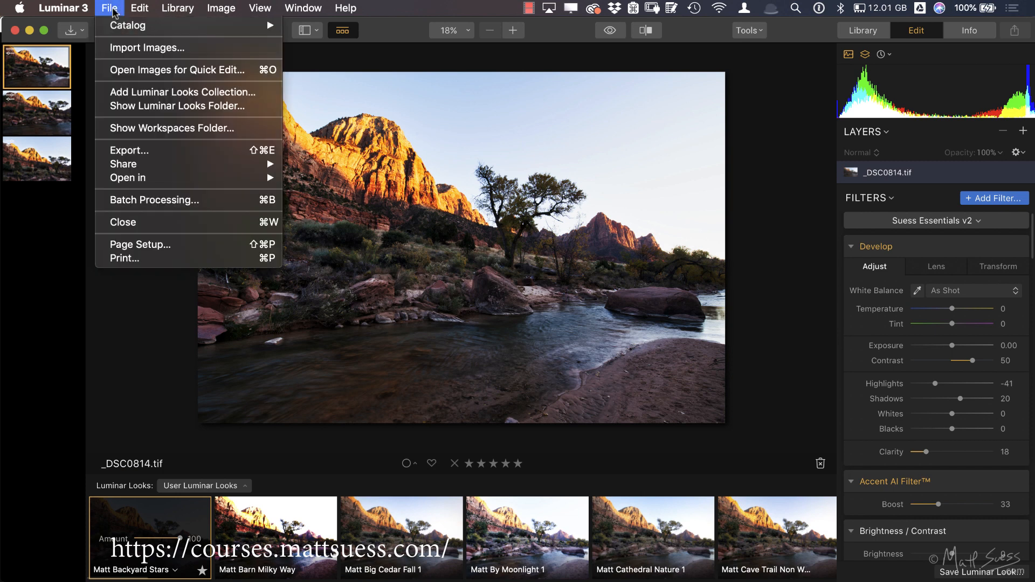
pyautogui.click(144, 157)
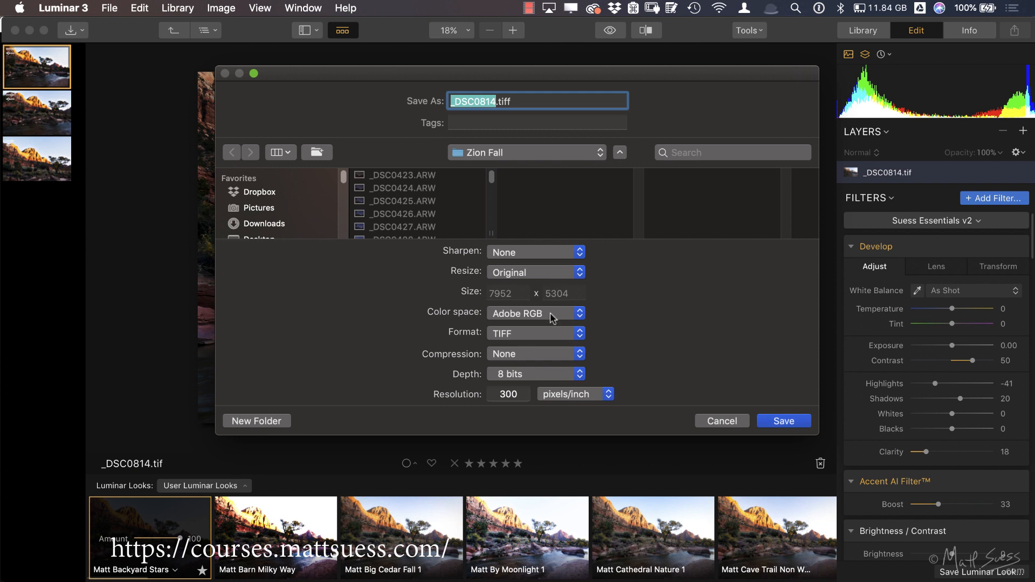
pyautogui.click(721, 420)
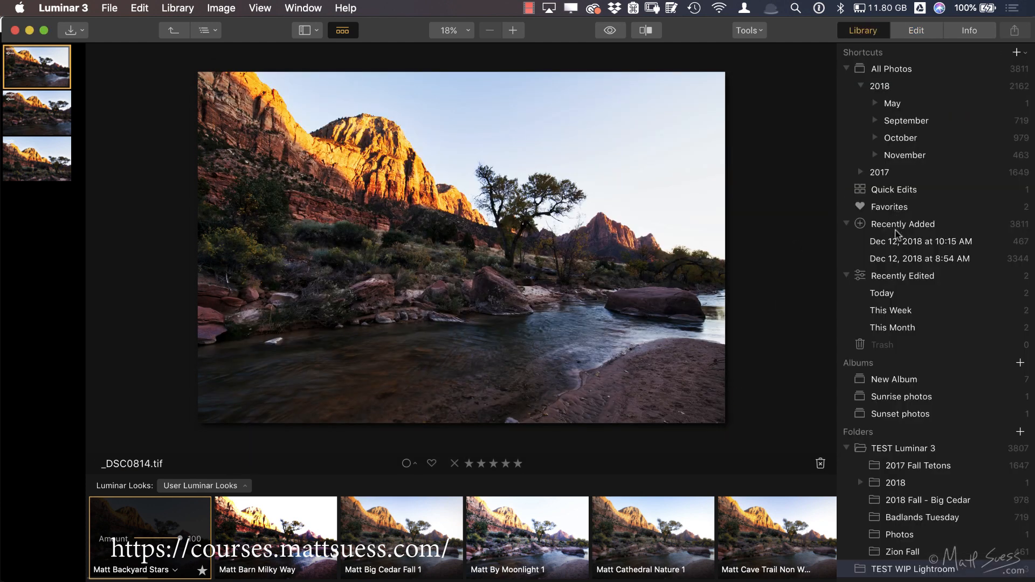
# Step: Open the photos recently edited today, select the black-and-white canoe photo 9-25-17_0022.ARW and show its file info
pyautogui.click(884, 293)
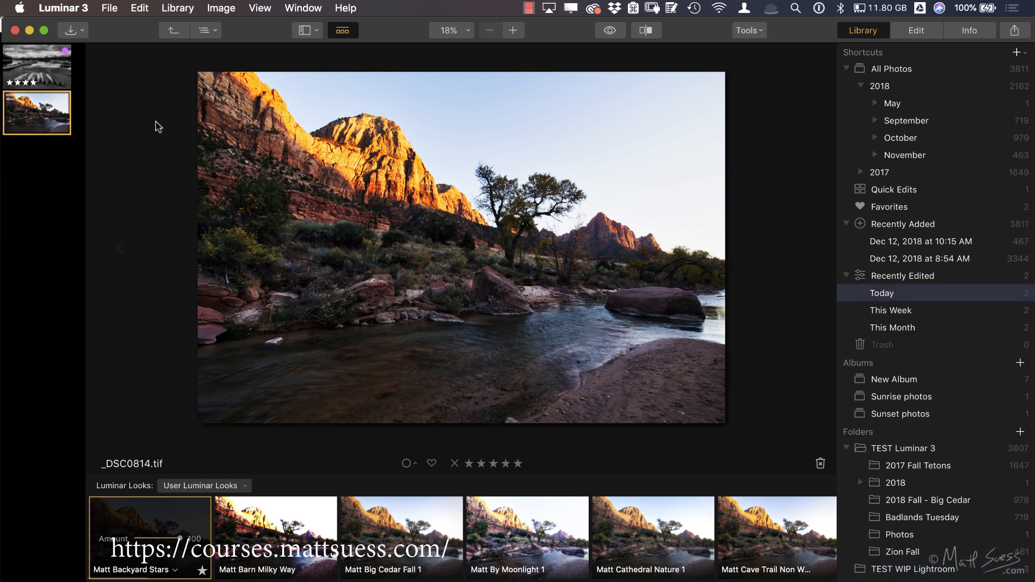
pyautogui.click(53, 65)
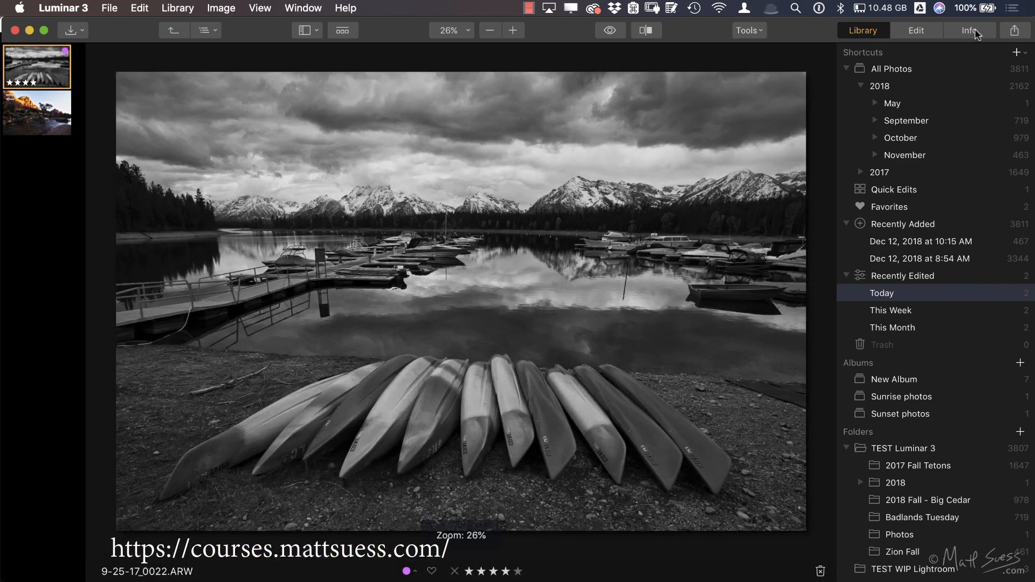
pyautogui.click(977, 32)
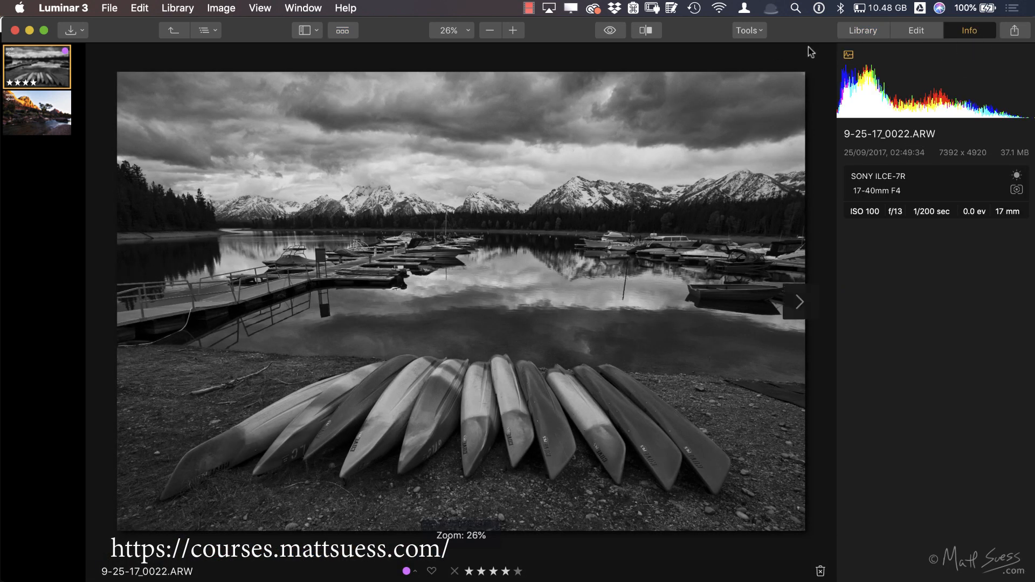
# Step: Export the canoe photo as 9-25-17_0022.tiff in 8-bit Adobe RGB at 300 pixels/inch into the TEST WIP Lightroom folder
pyautogui.click(109, 8)
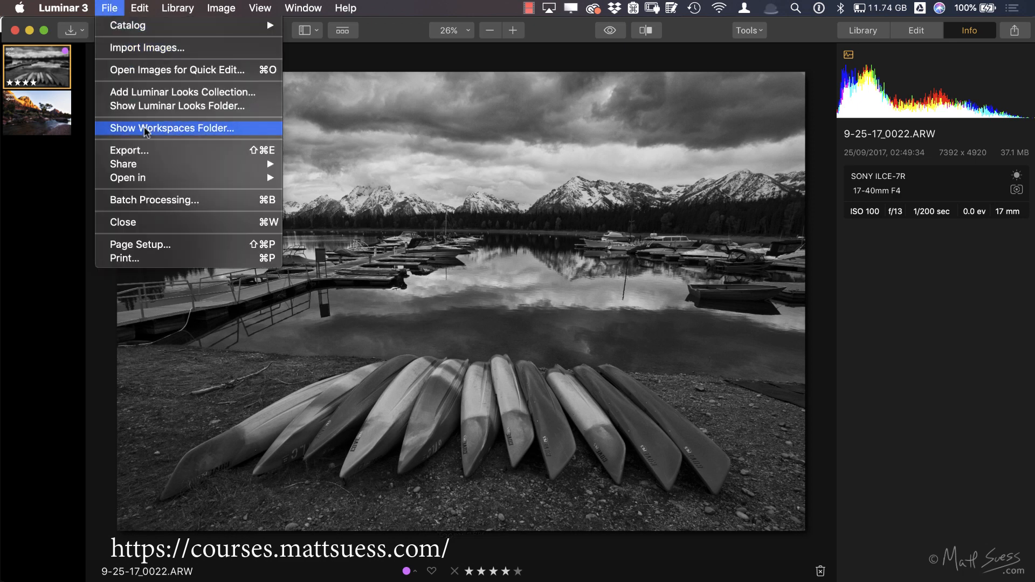
pyautogui.click(175, 151)
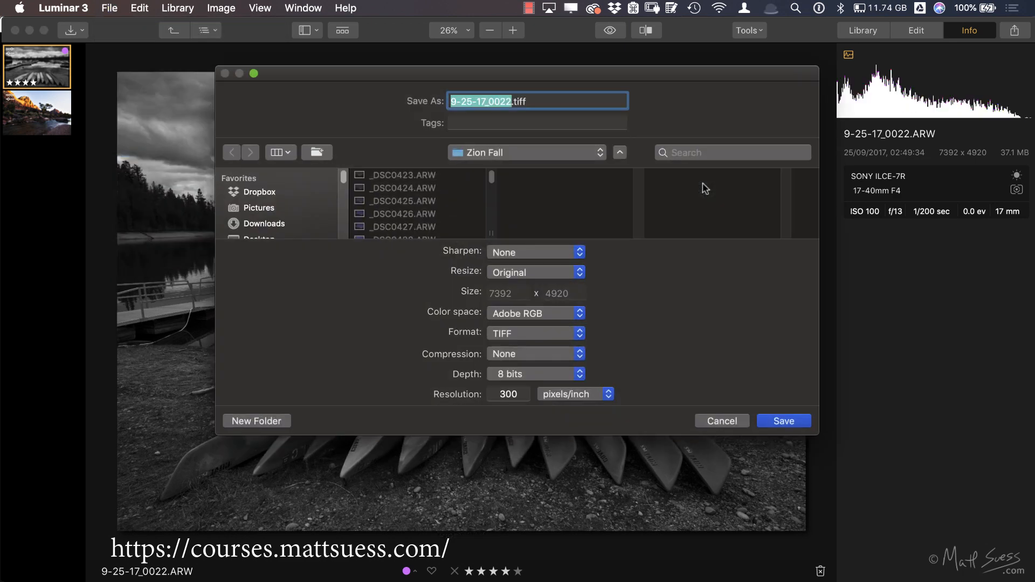
pyautogui.click(498, 153)
pyautogui.click(498, 168)
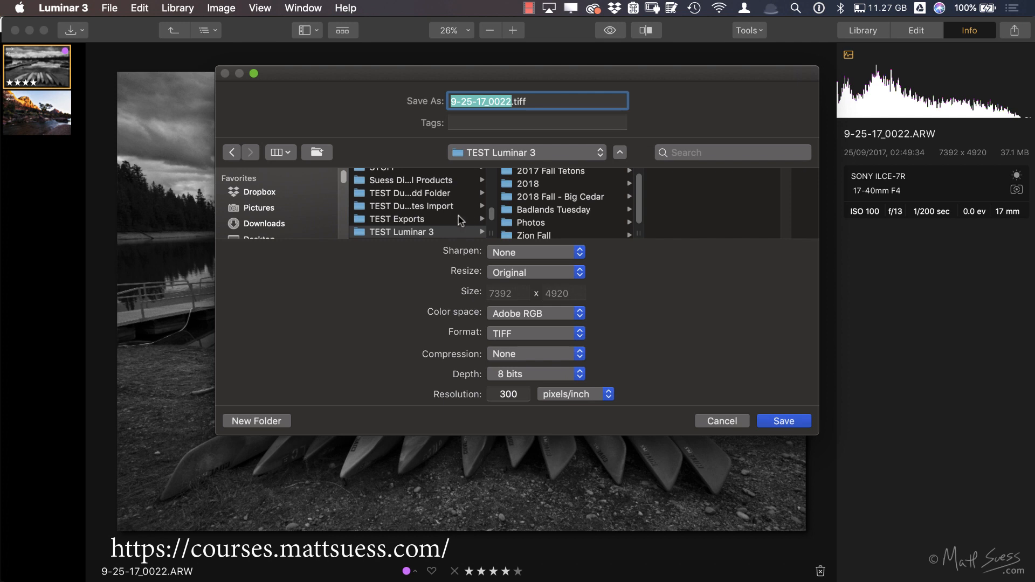
pyautogui.scroll(-2, 460, 215)
pyautogui.click(430, 207)
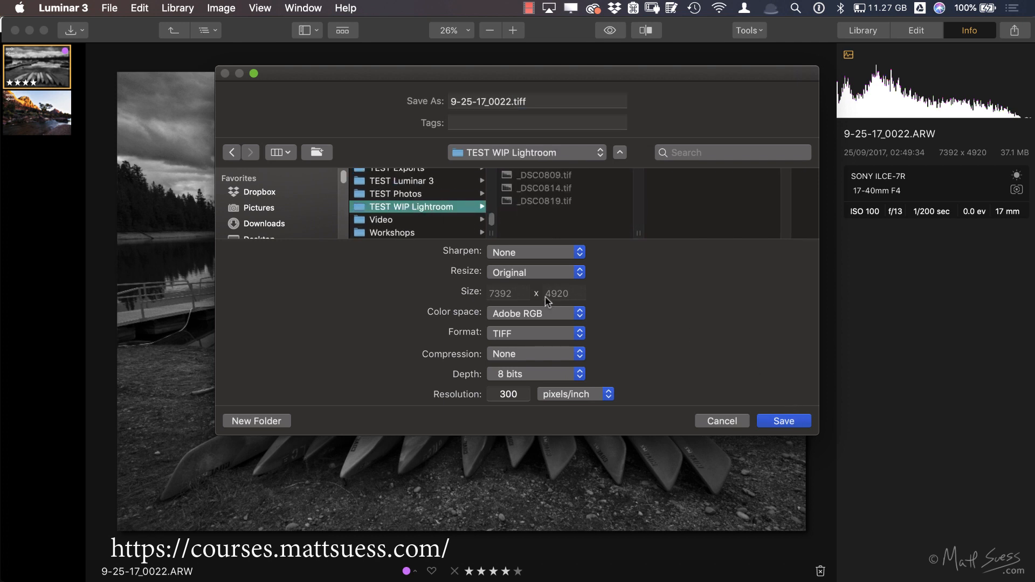
pyautogui.click(783, 421)
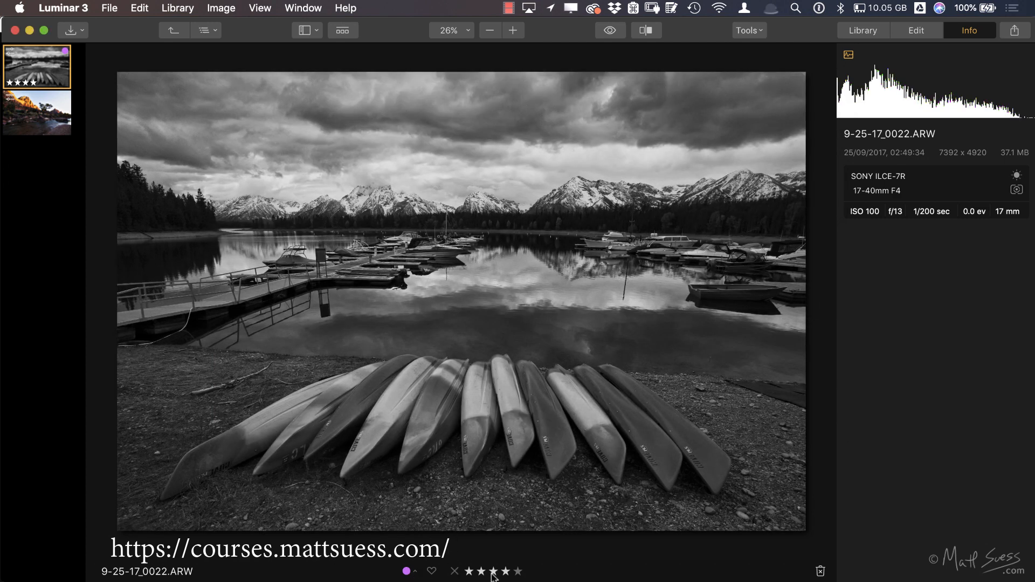
# Step: Show the TEST WIP Lightroom folder in the library as a thumbnail gallery, and switch to Finder
pyautogui.click(862, 32)
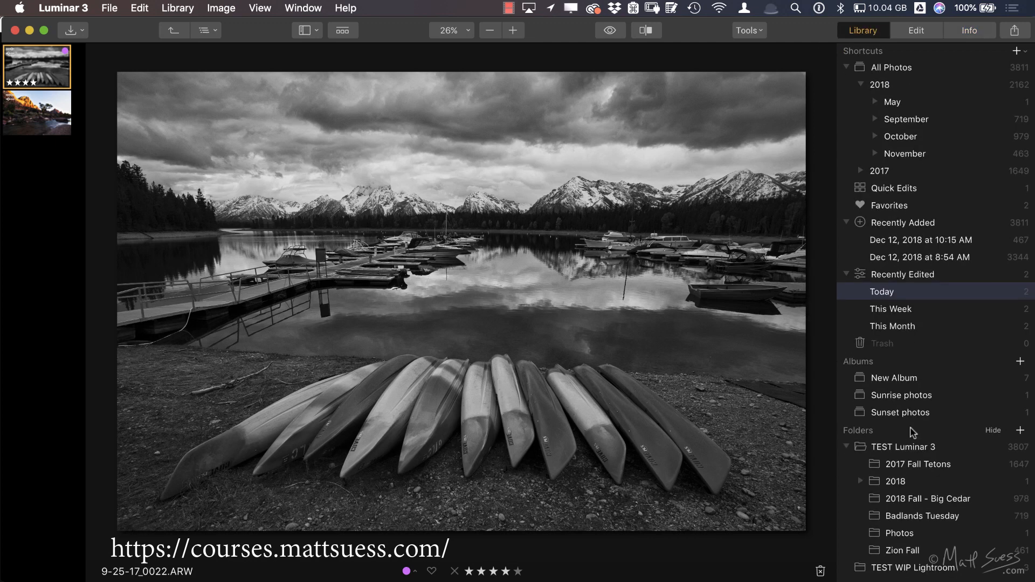
pyautogui.click(863, 573)
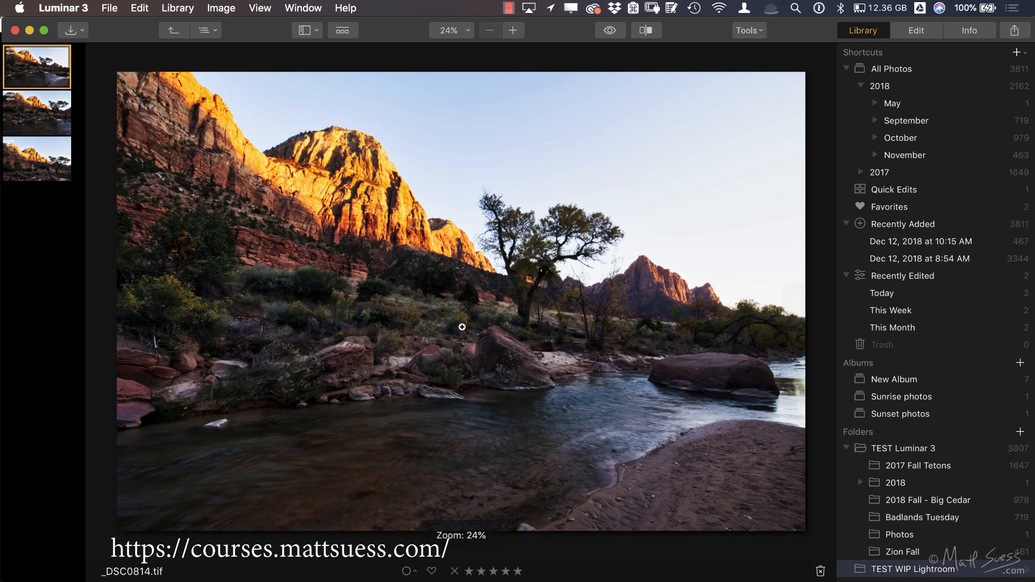
pyautogui.press('g')
pyautogui.press('super+Tab')
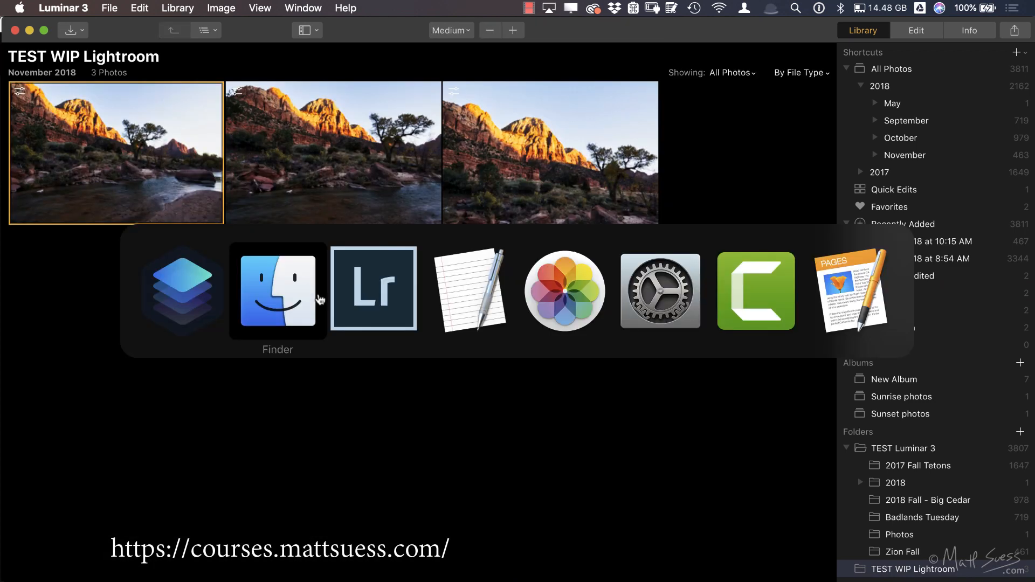
pyautogui.click(307, 215)
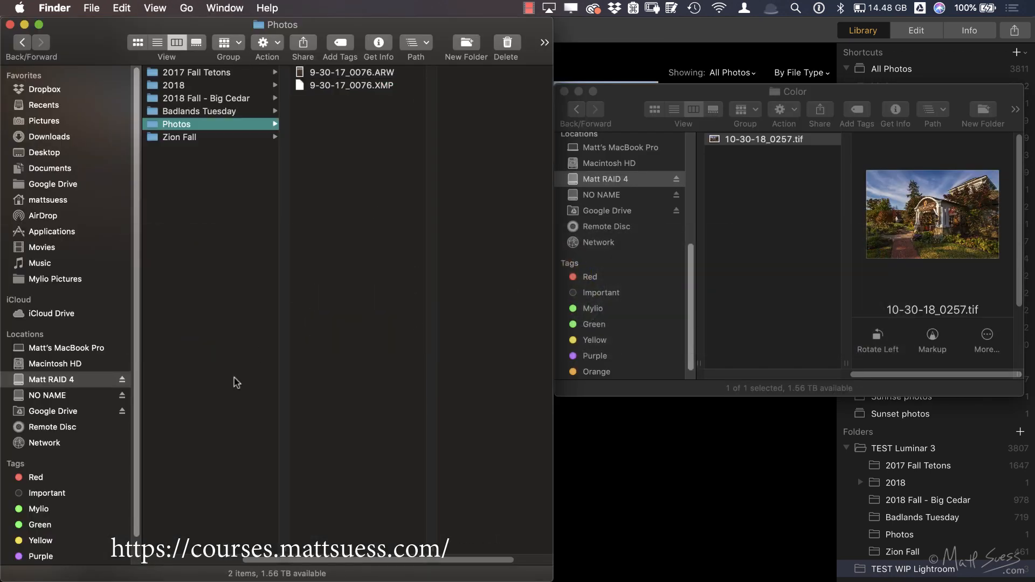
# Step: Open the TEST WIP Lightroom folder on Matt RAID 4 and show its files as icons
pyautogui.hscroll(-5, 234, 377)
pyautogui.click(222, 525)
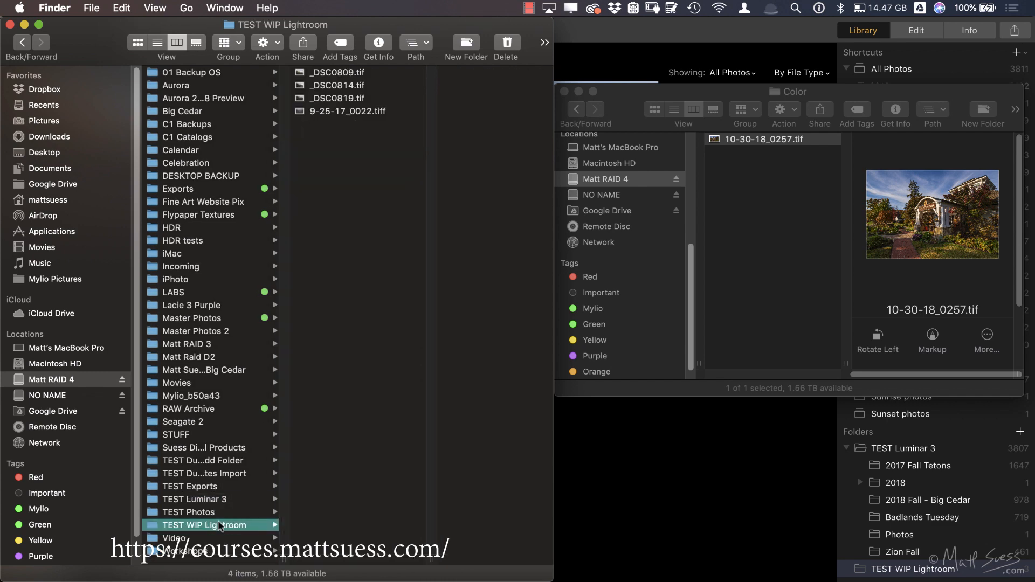
pyautogui.click(137, 43)
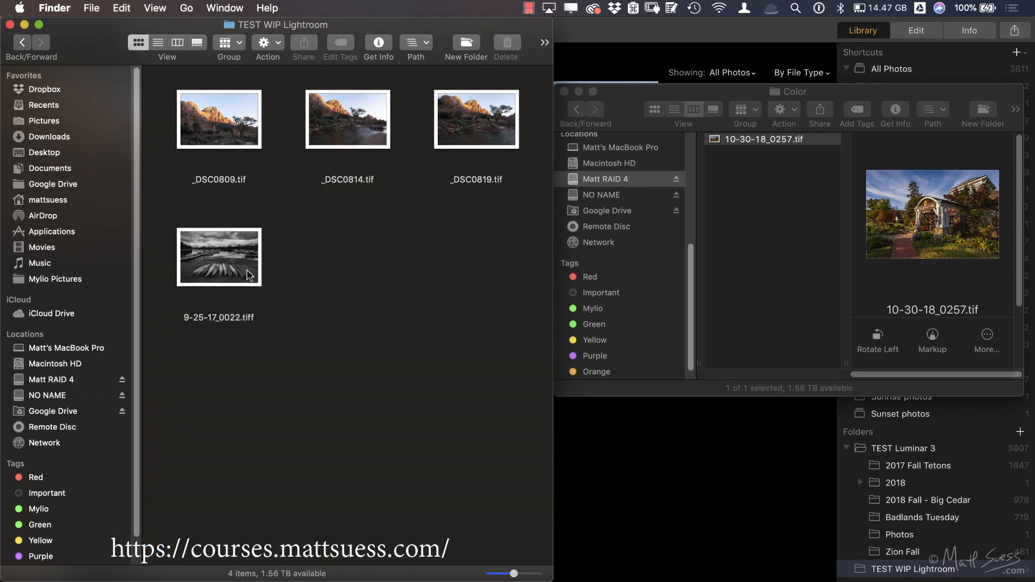
# Step: Return to Luminar 3, select the black-and-white canoe photo in the TEST WIP Lightroom folder and show its file info
pyautogui.press('super+Tab')
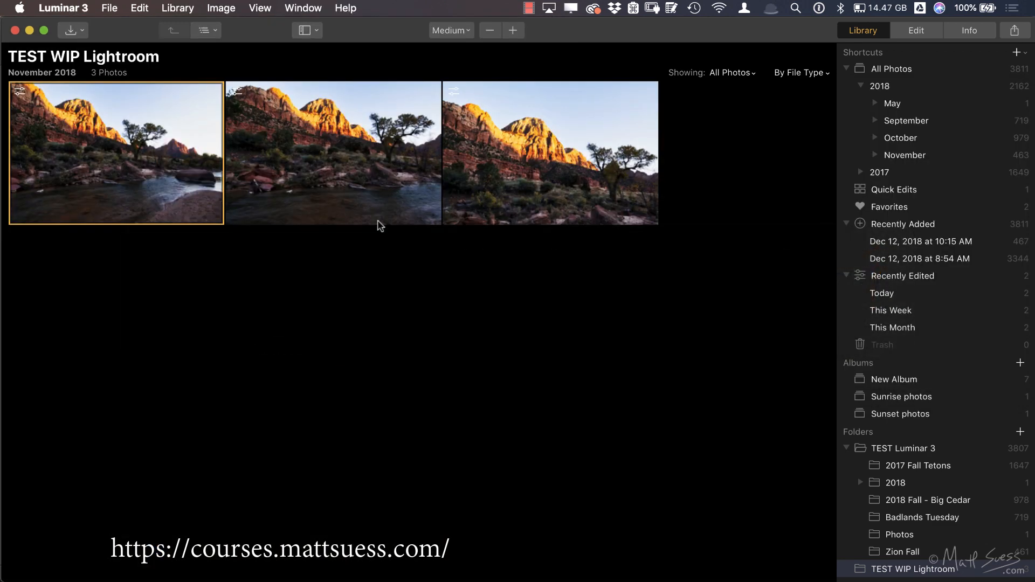
pyautogui.press('super+Tab')
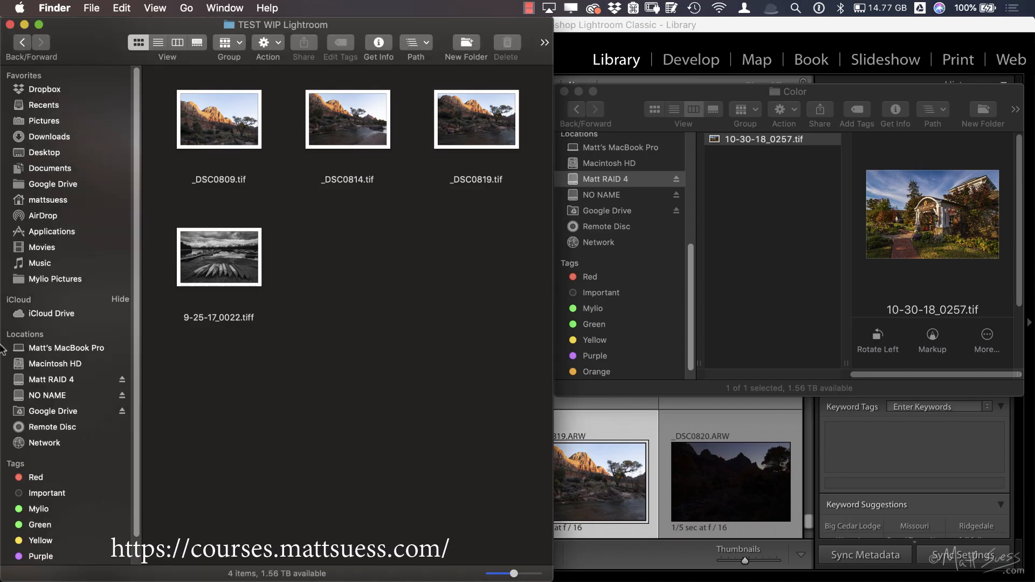
pyautogui.moveTo(2, 377)
pyautogui.click(28, 233)
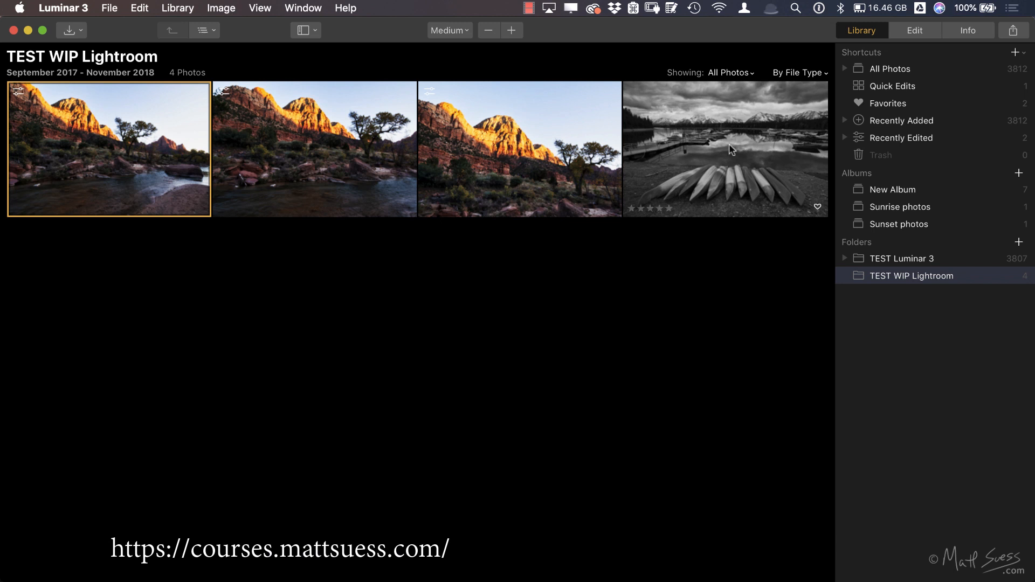
pyautogui.click(727, 135)
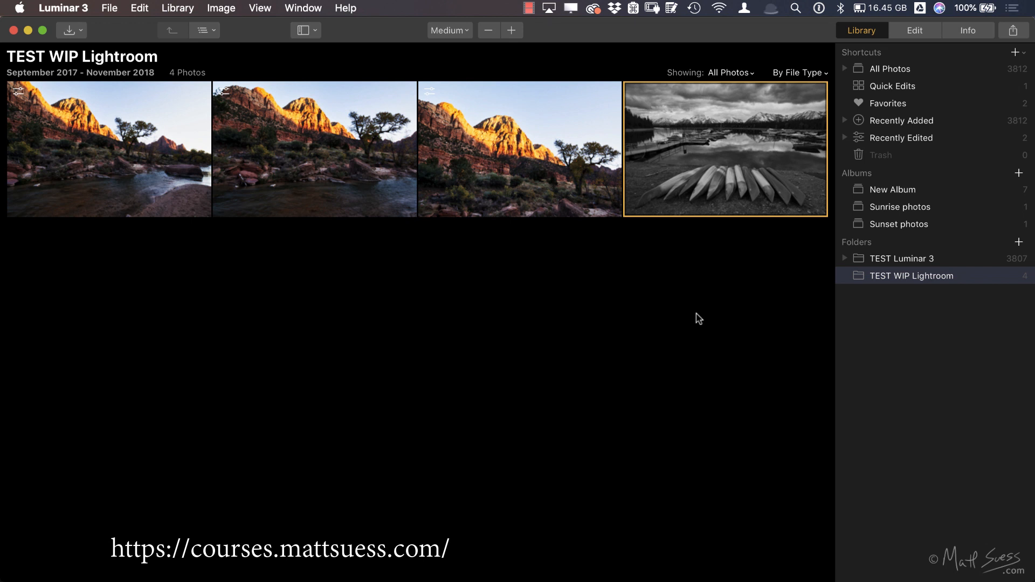
pyautogui.click(960, 33)
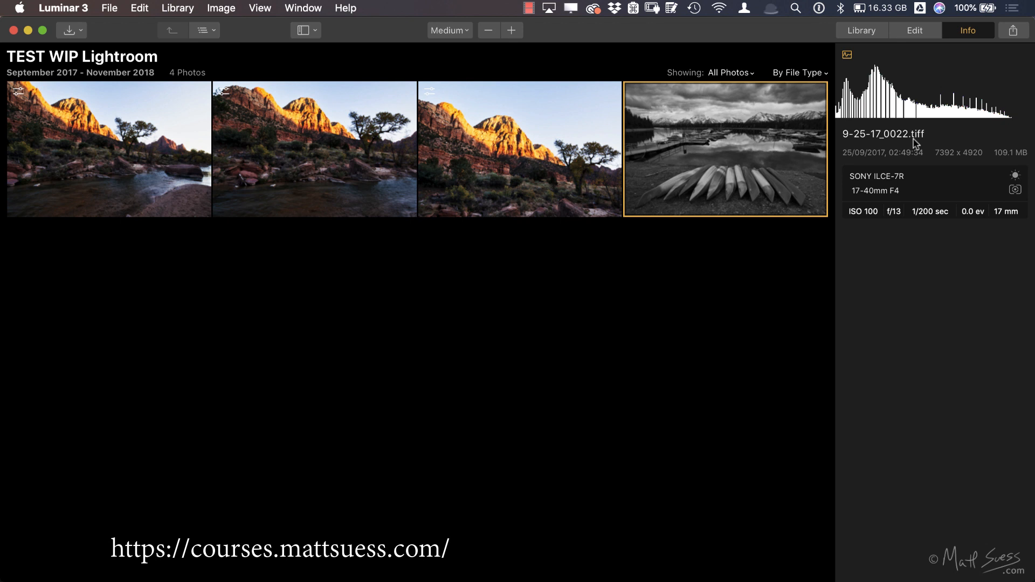
# Step: Add 9-25-17_0022.tiff as a new image layer over _DSC0809.tif, and toggle that layer's visibility off and on
pyautogui.click(466, 134)
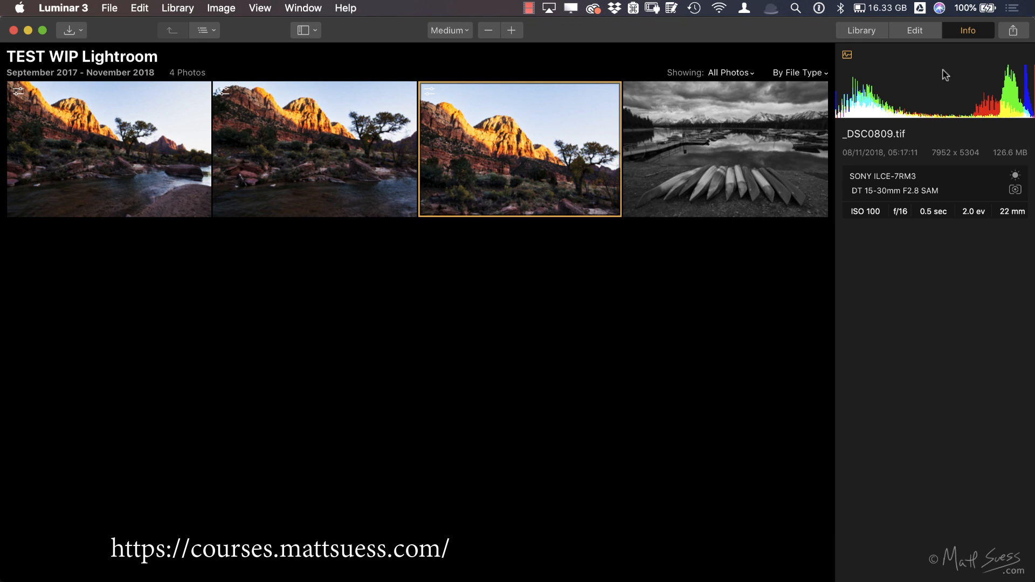
pyautogui.click(919, 30)
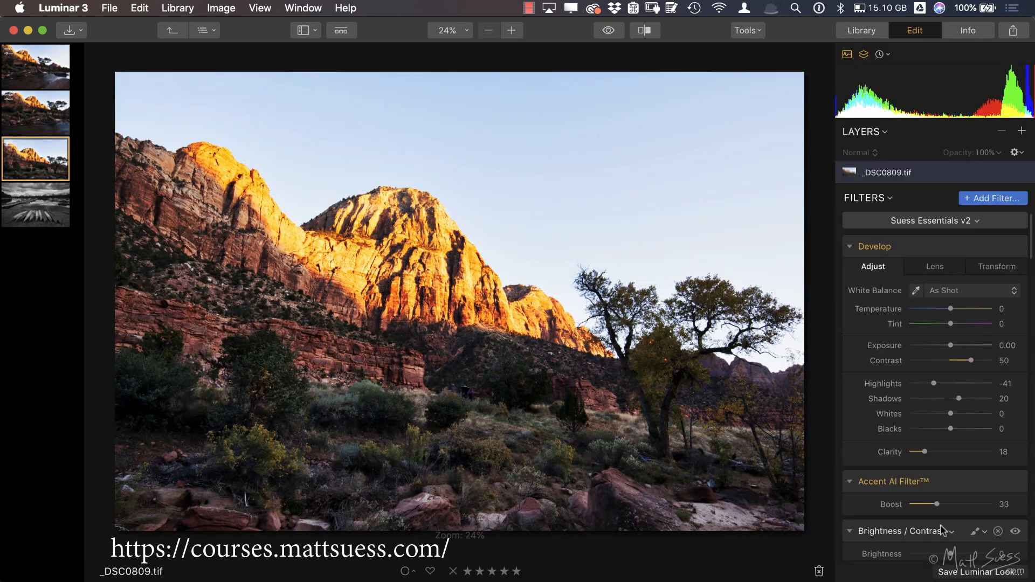
pyautogui.click(1022, 131)
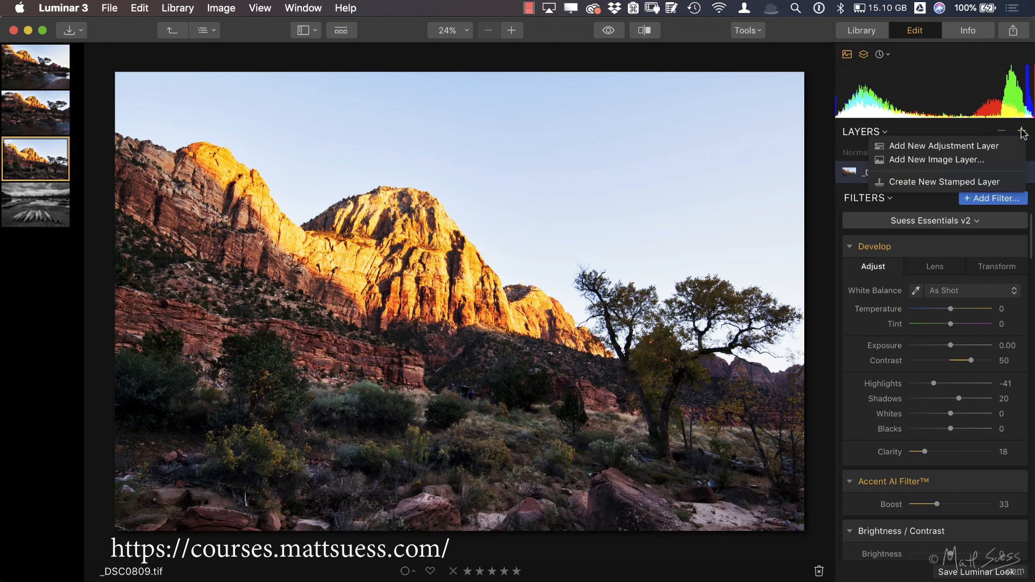
pyautogui.click(984, 160)
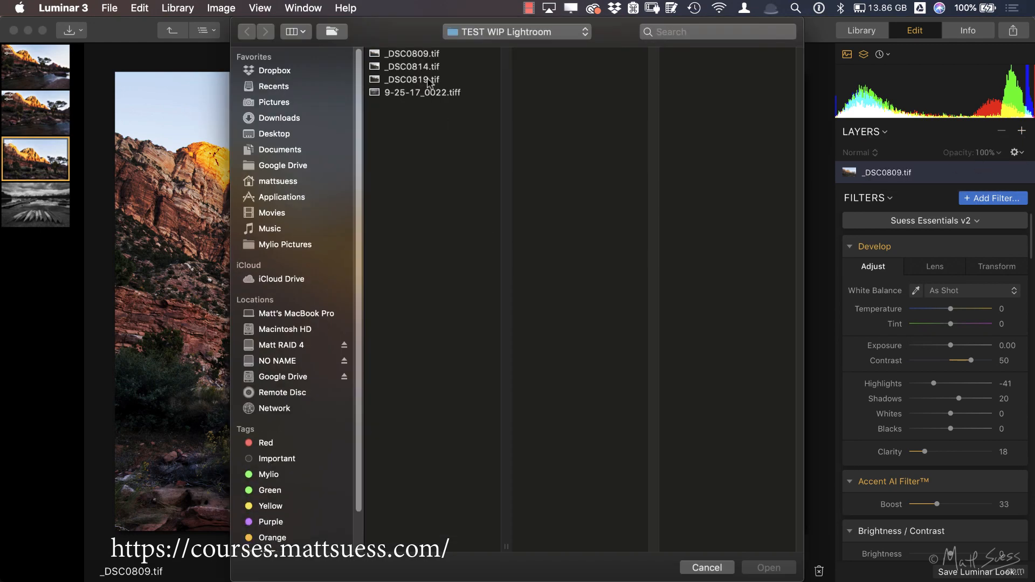
pyautogui.click(384, 92)
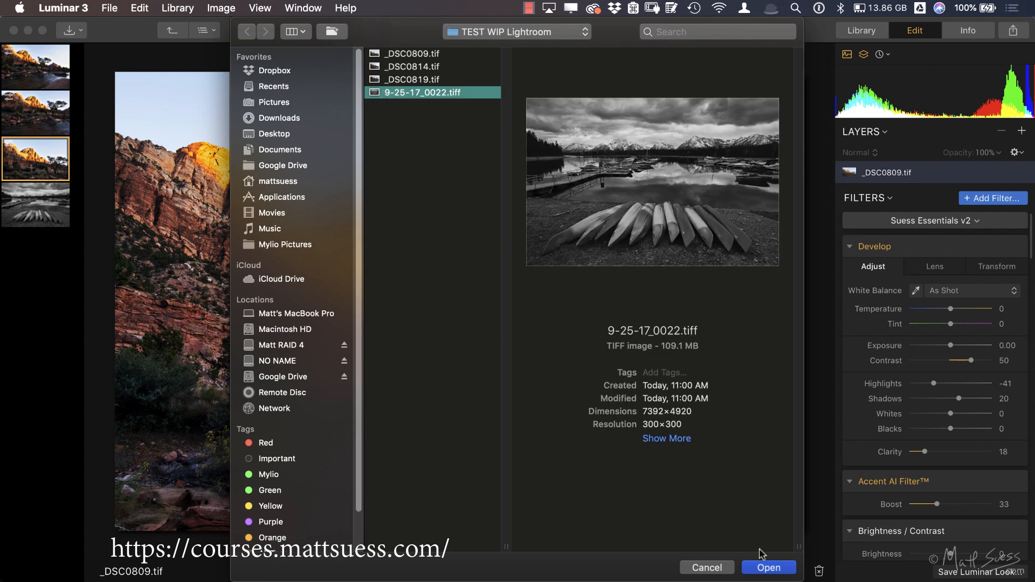
pyautogui.click(772, 571)
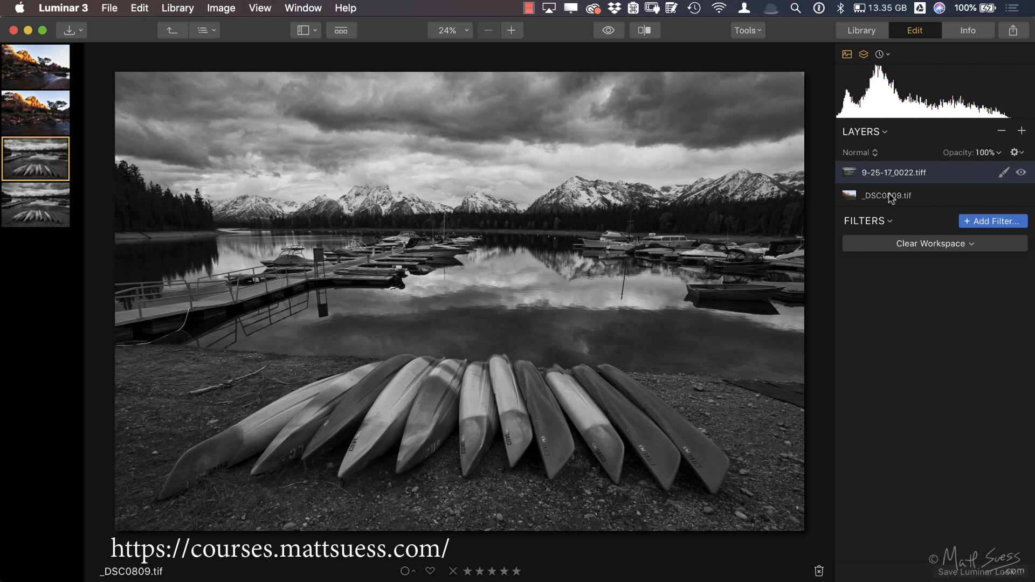
pyautogui.click(1021, 174)
pyautogui.click(1021, 174)
# Step: Open _DSC0819.tif from the filmstrip, switch to Finder and rename the canoe file as 9-25-17_0022-v2.tiff
pyautogui.click(50, 114)
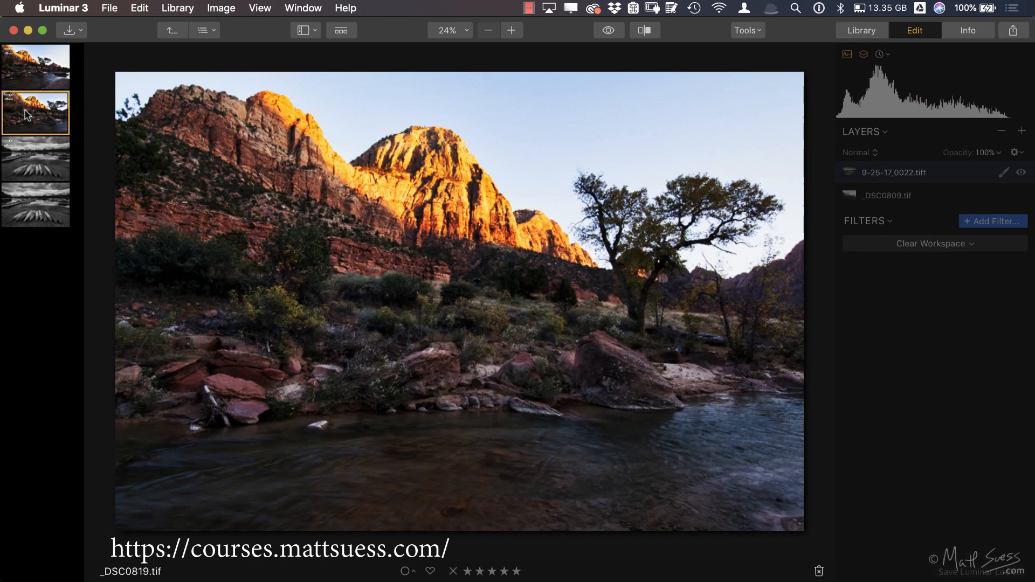
pyautogui.press('super+Tab')
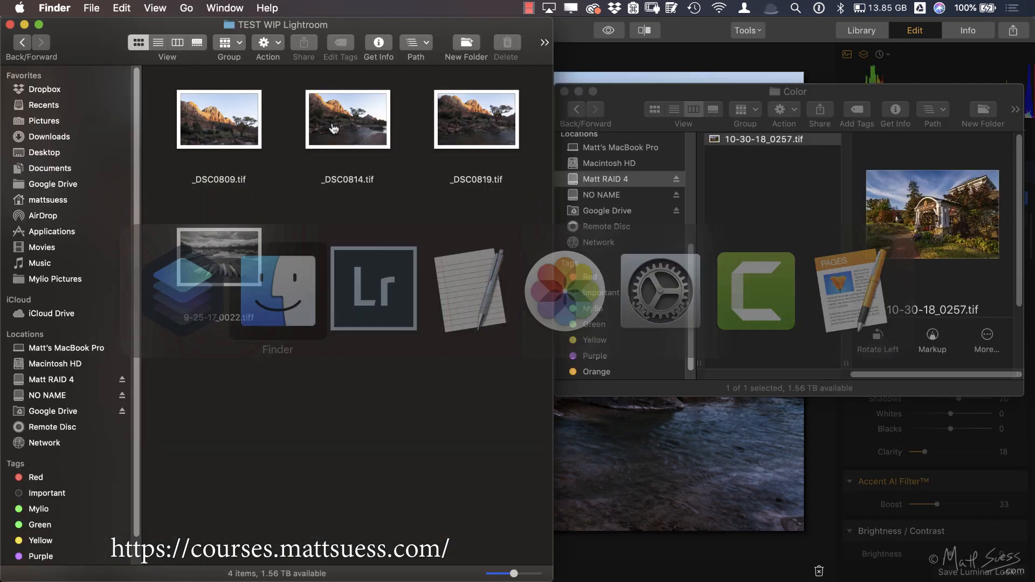
pyautogui.click(222, 319)
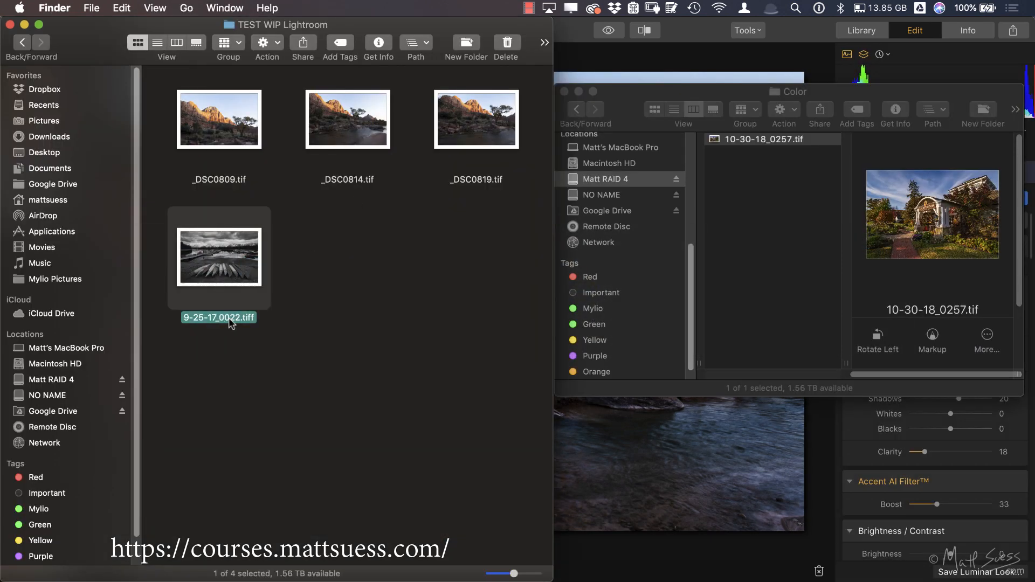
pyautogui.click(233, 320)
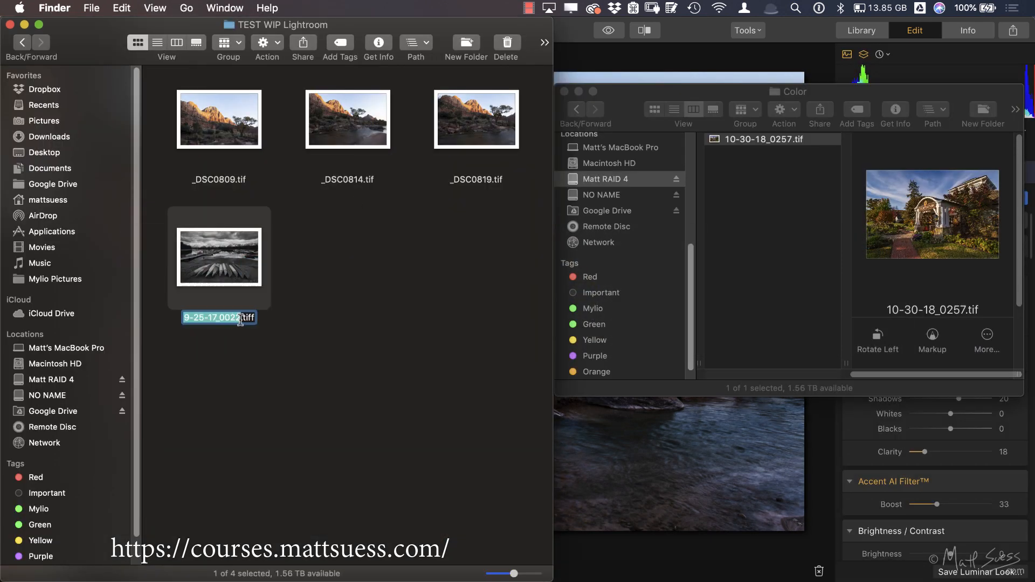
pyautogui.press('Right')
pyautogui.write('-v2')
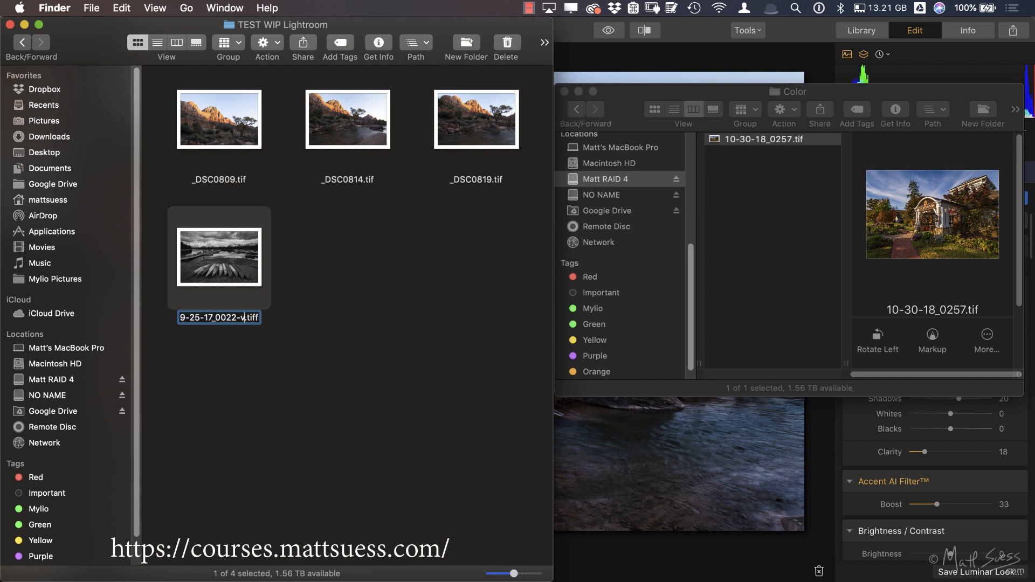
pyautogui.press('Return')
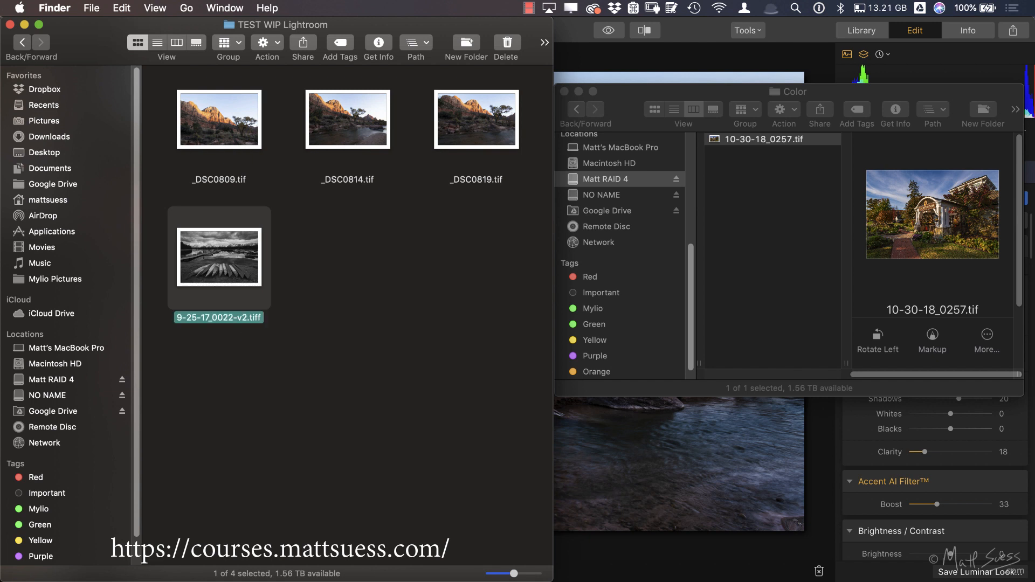
# Step: Switch back to Luminar 3, view the renamed canoe photo, and examine the edit layers of _DSC0809.tif
pyautogui.press('super+Tab')
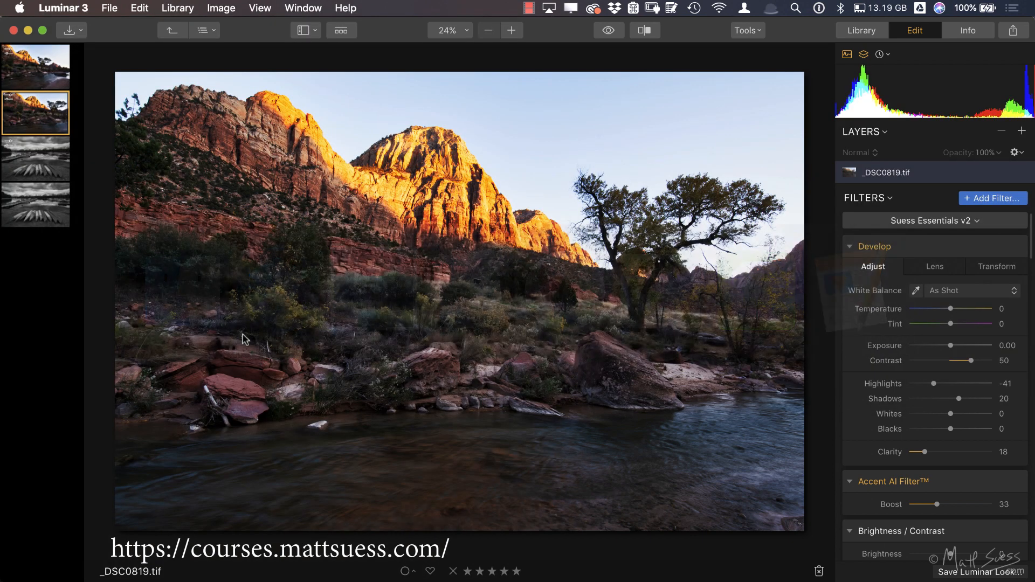
pyautogui.click(858, 36)
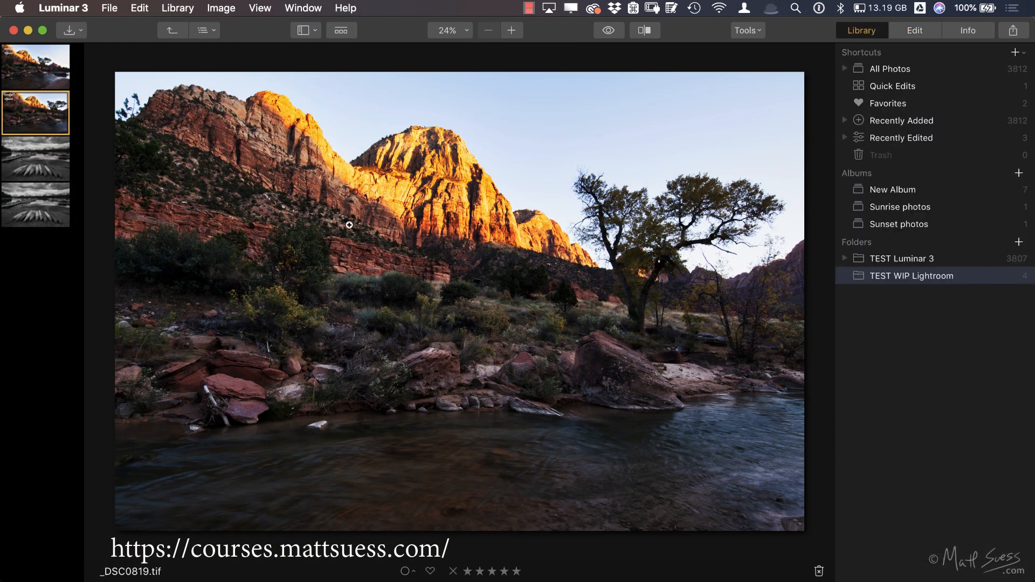
pyautogui.click(68, 212)
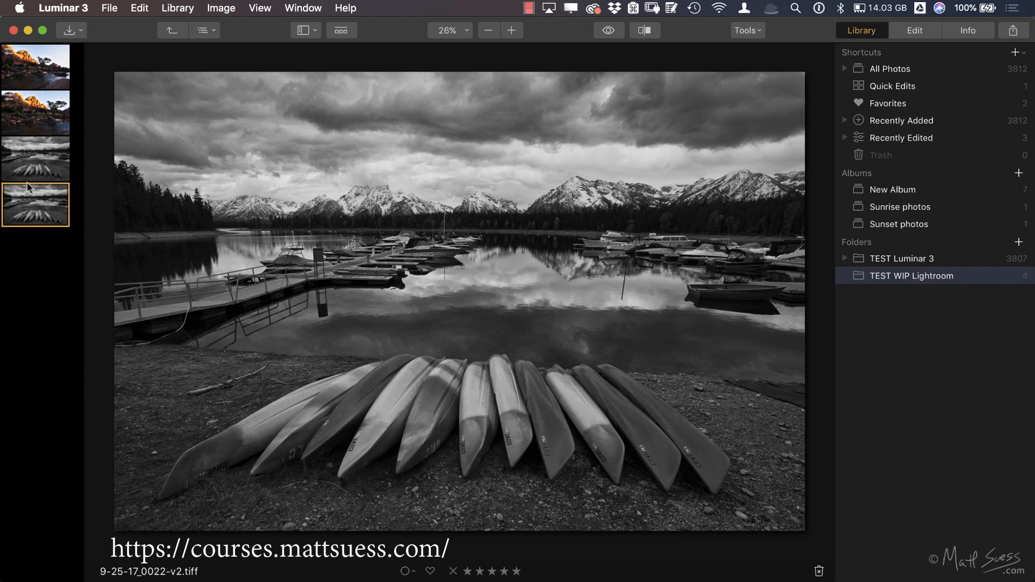
pyautogui.click(30, 167)
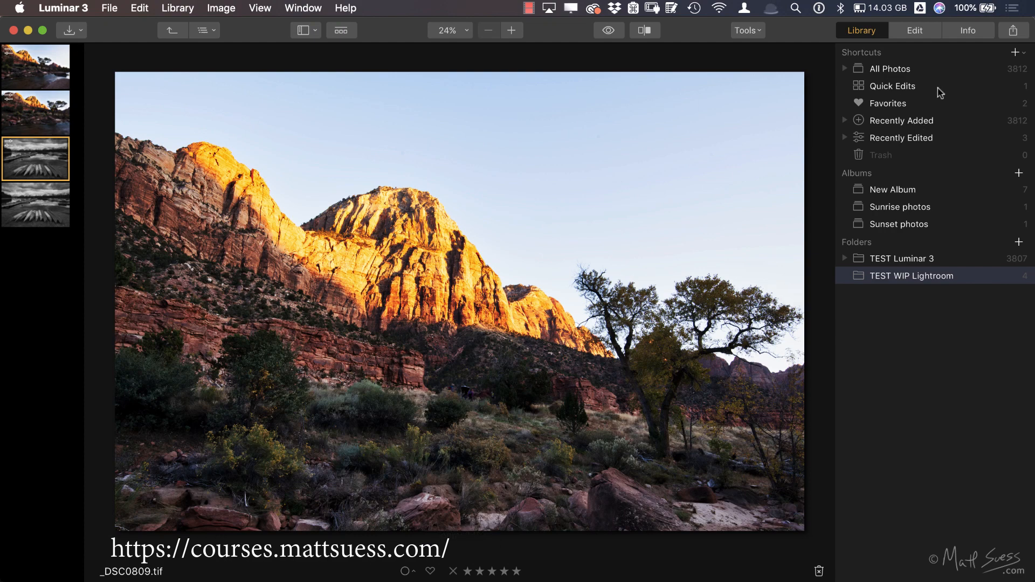
pyautogui.click(915, 30)
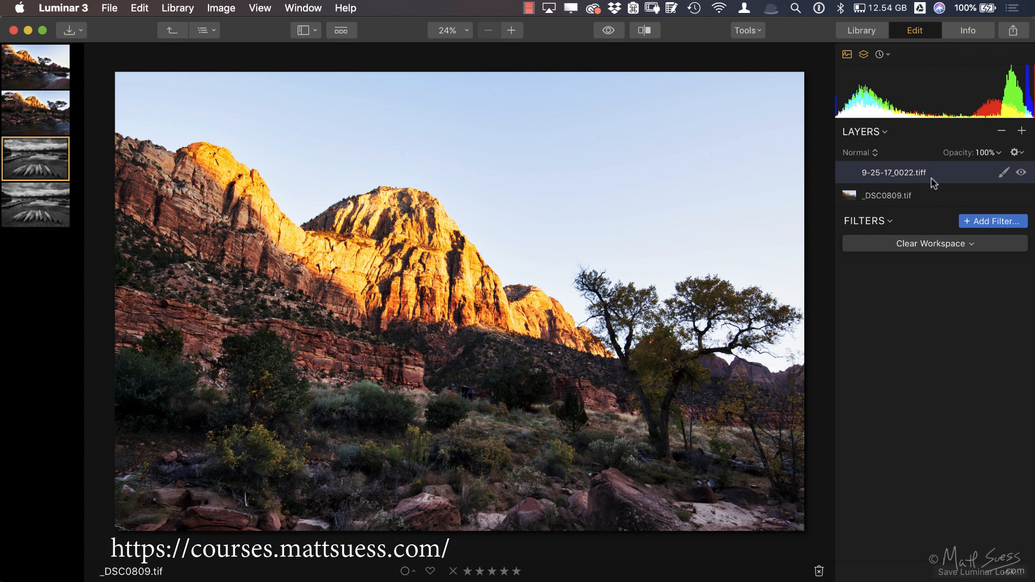
pyautogui.click(1022, 131)
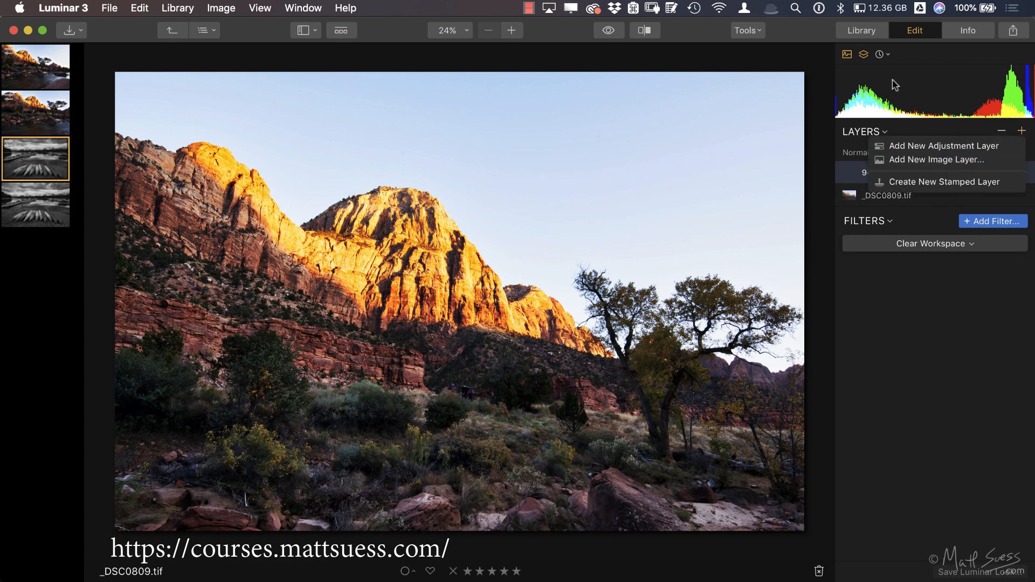
pyautogui.click(861, 31)
# Step: Show All Photos from the library as a thumbnail gallery
pyautogui.click(860, 32)
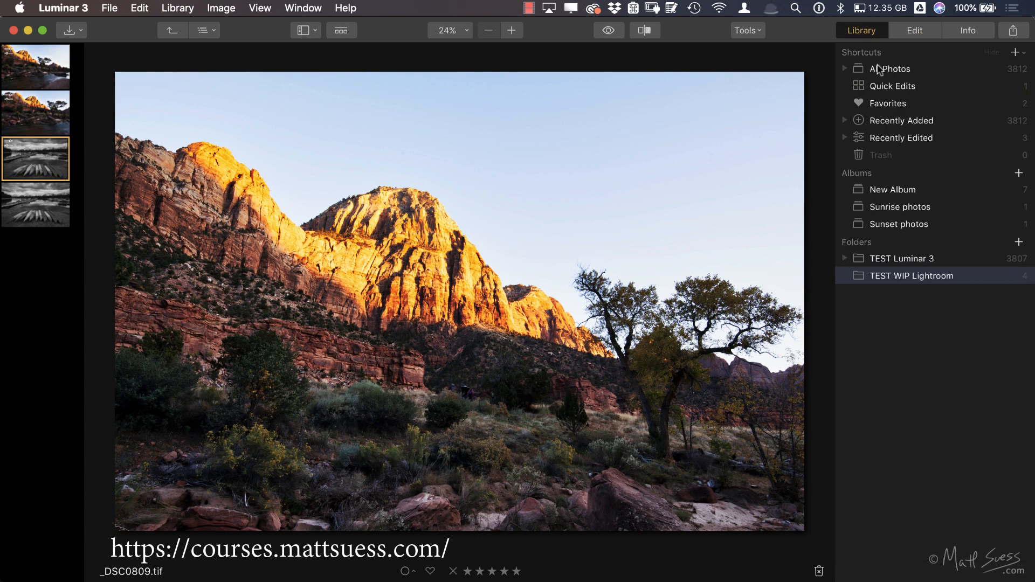
pyautogui.click(880, 69)
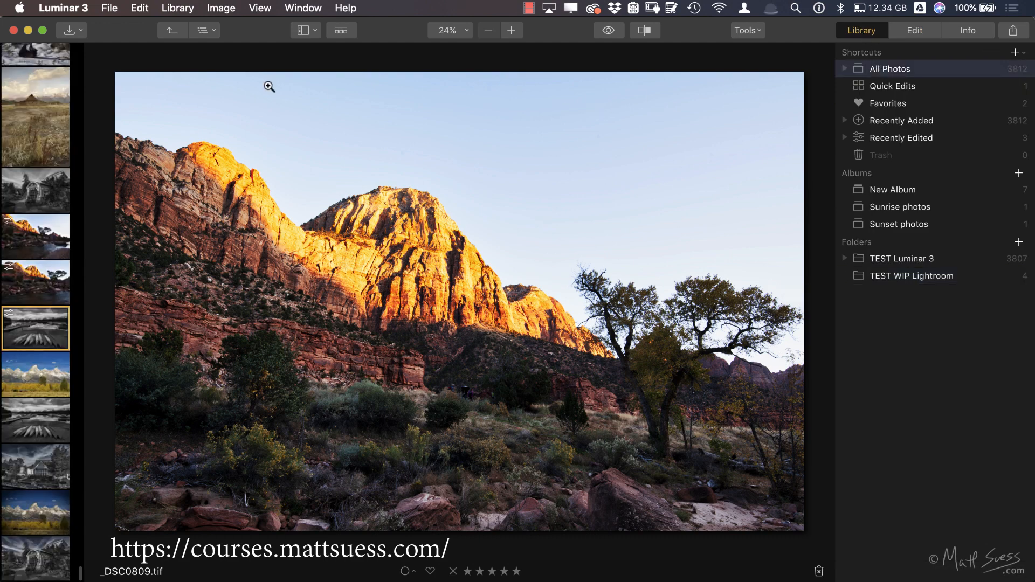
pyautogui.click(164, 34)
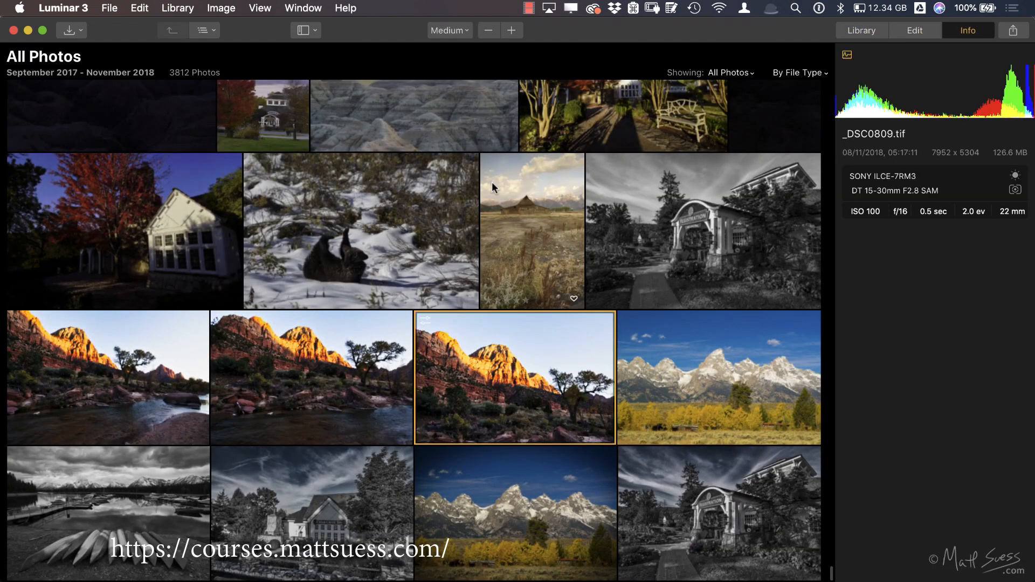